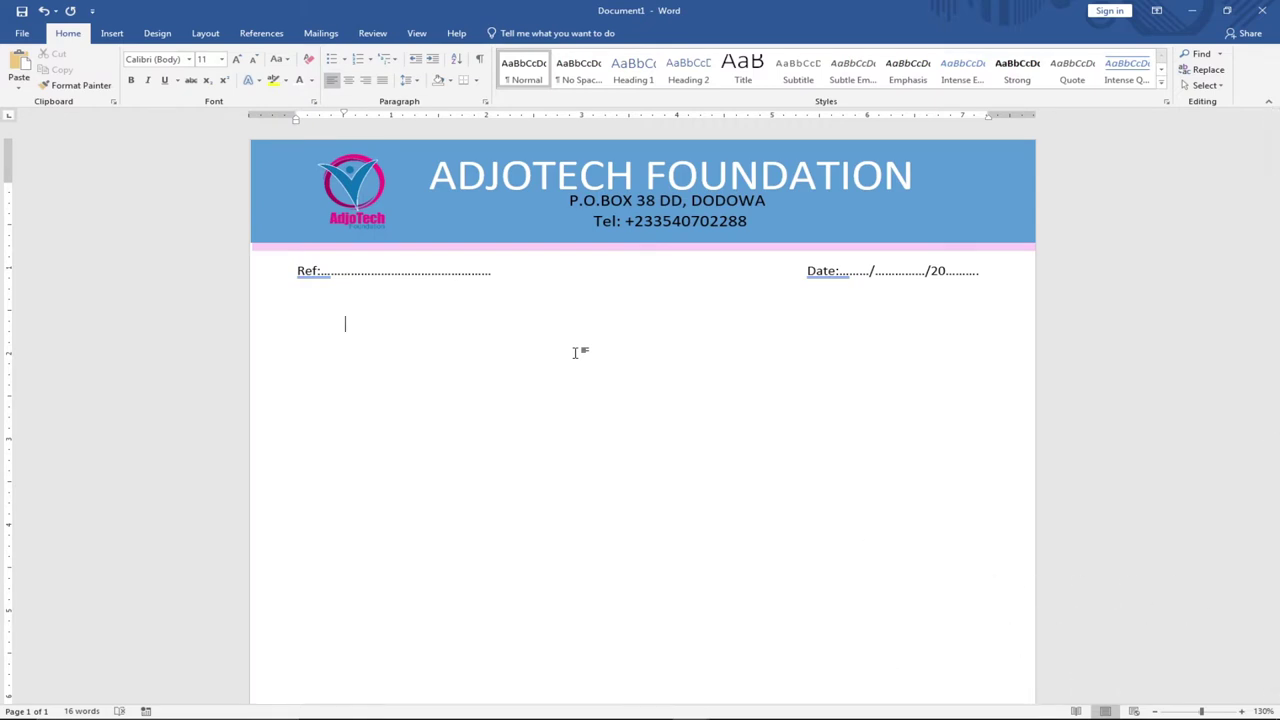
Switch to the blank Document2 window and change its paper size to A4.
mouse_move(705, 717)
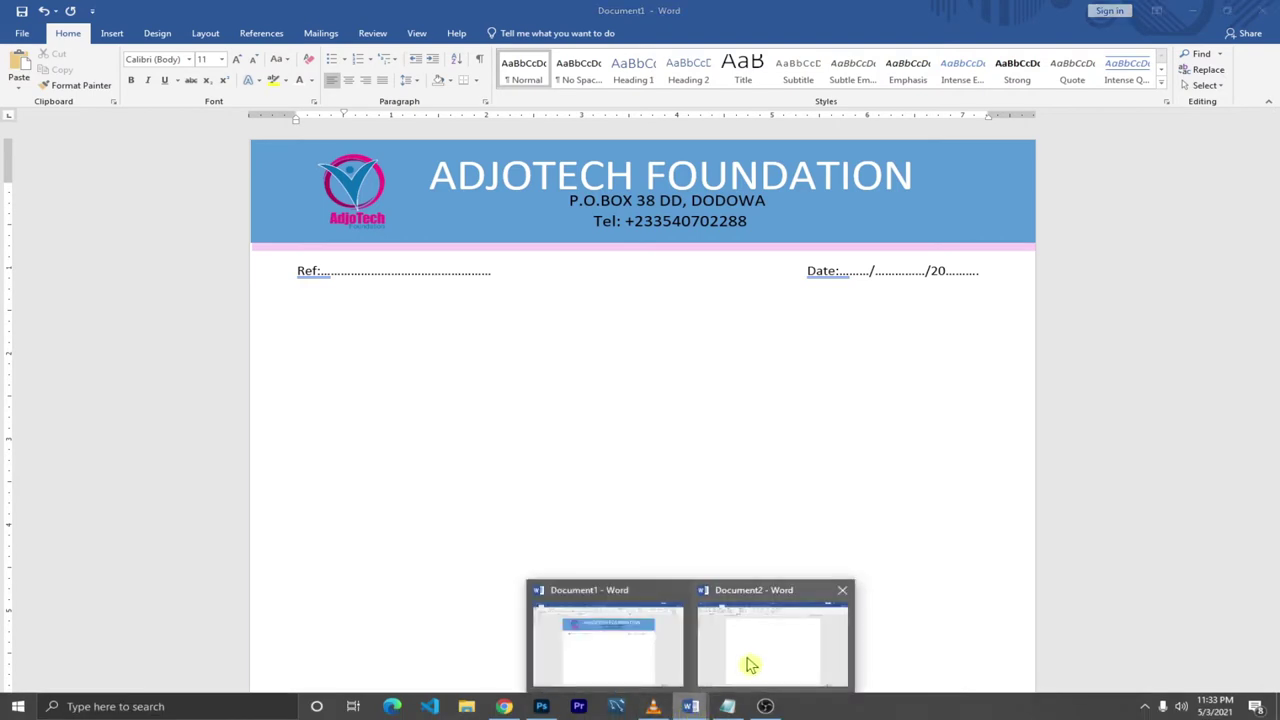
left_click(748, 663)
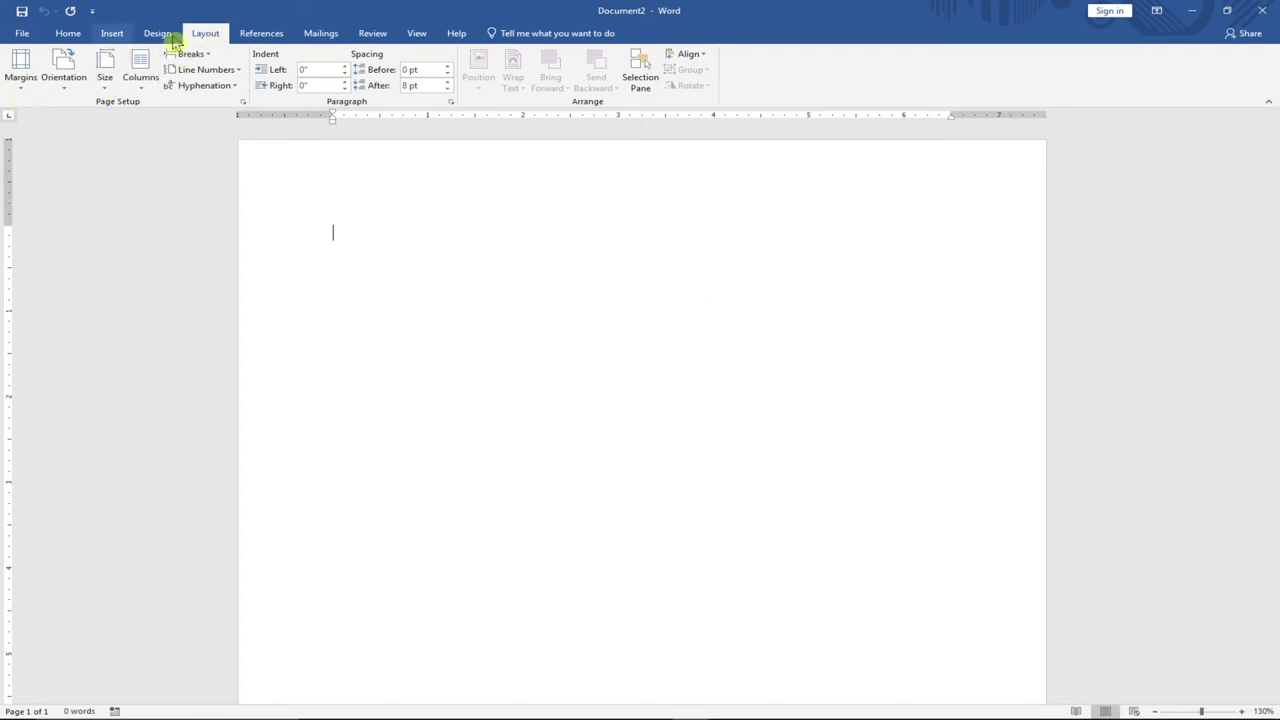
left_click(107, 90)
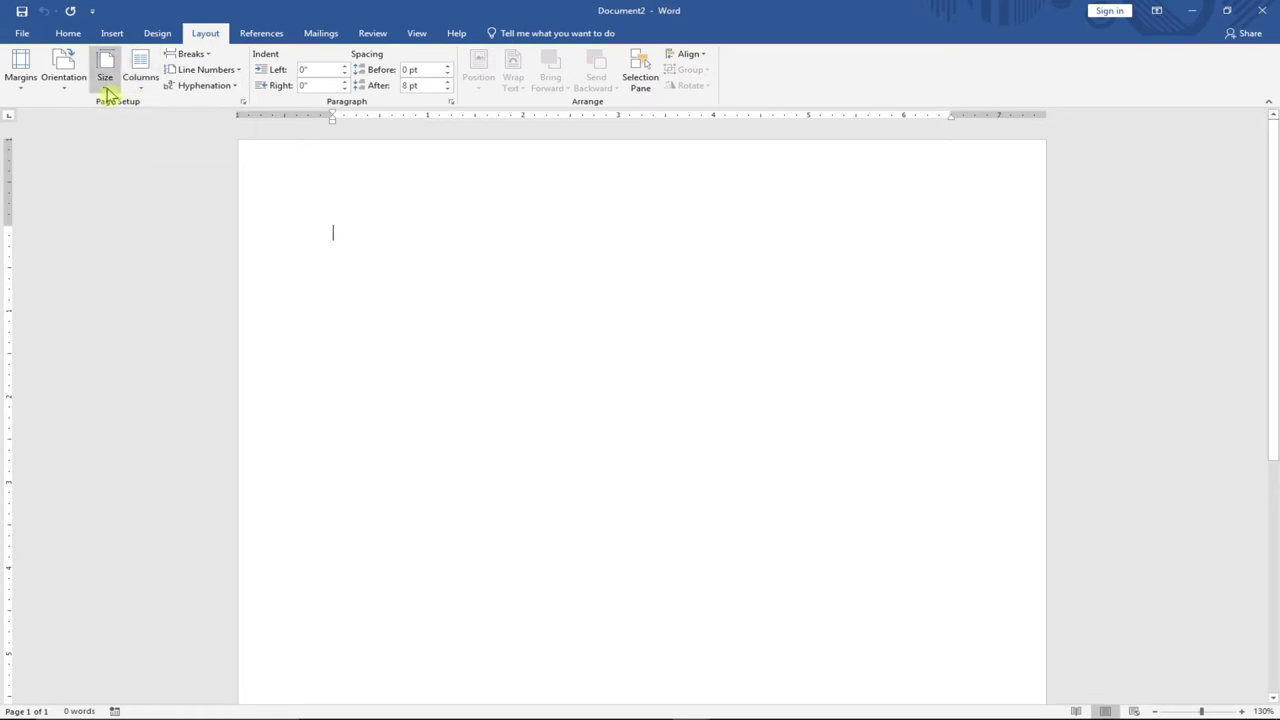
left_click(142, 145)
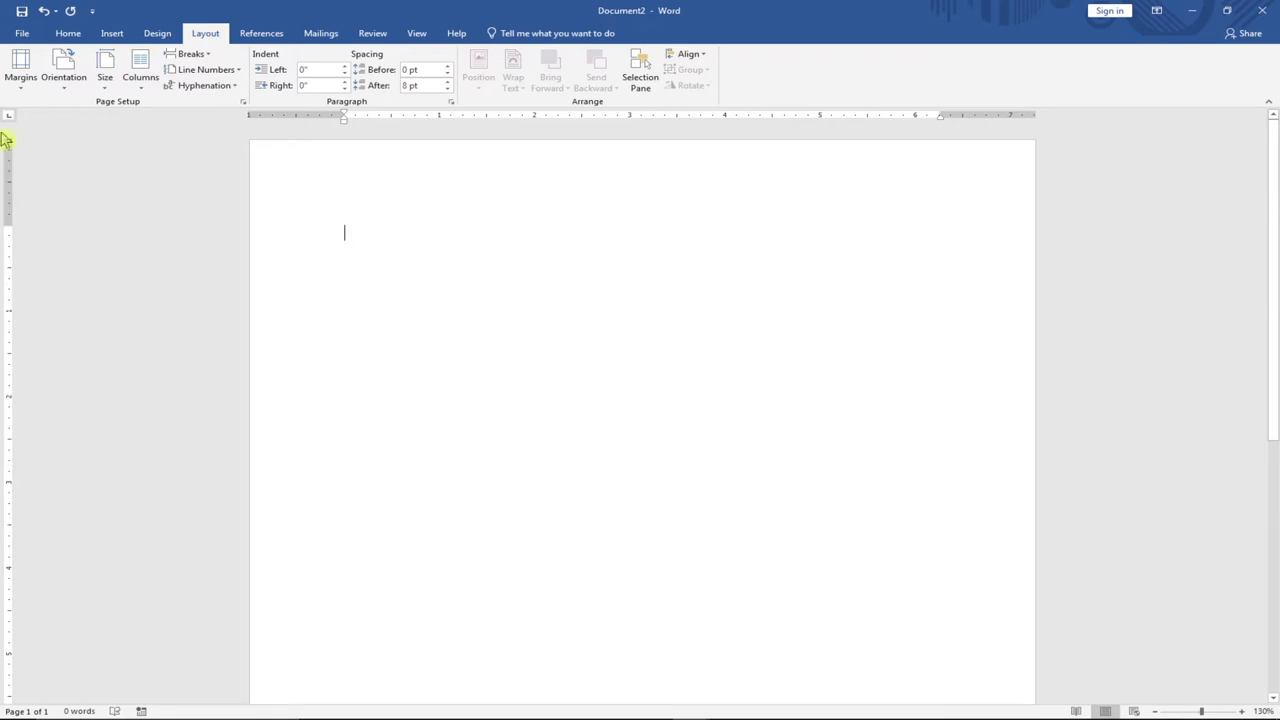
left_click(22, 86)
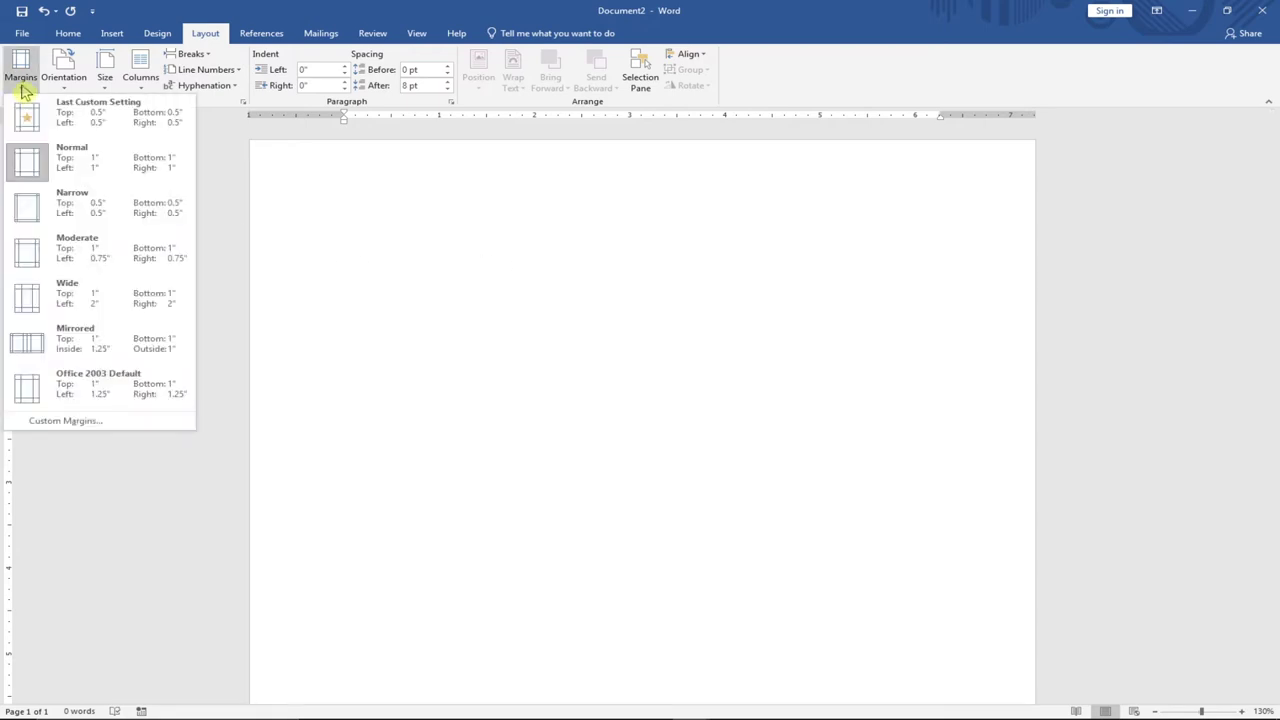
In Custom Margins, set Top, Left, Bottom and Right to 0.5" and apply.
left_click(83, 428)
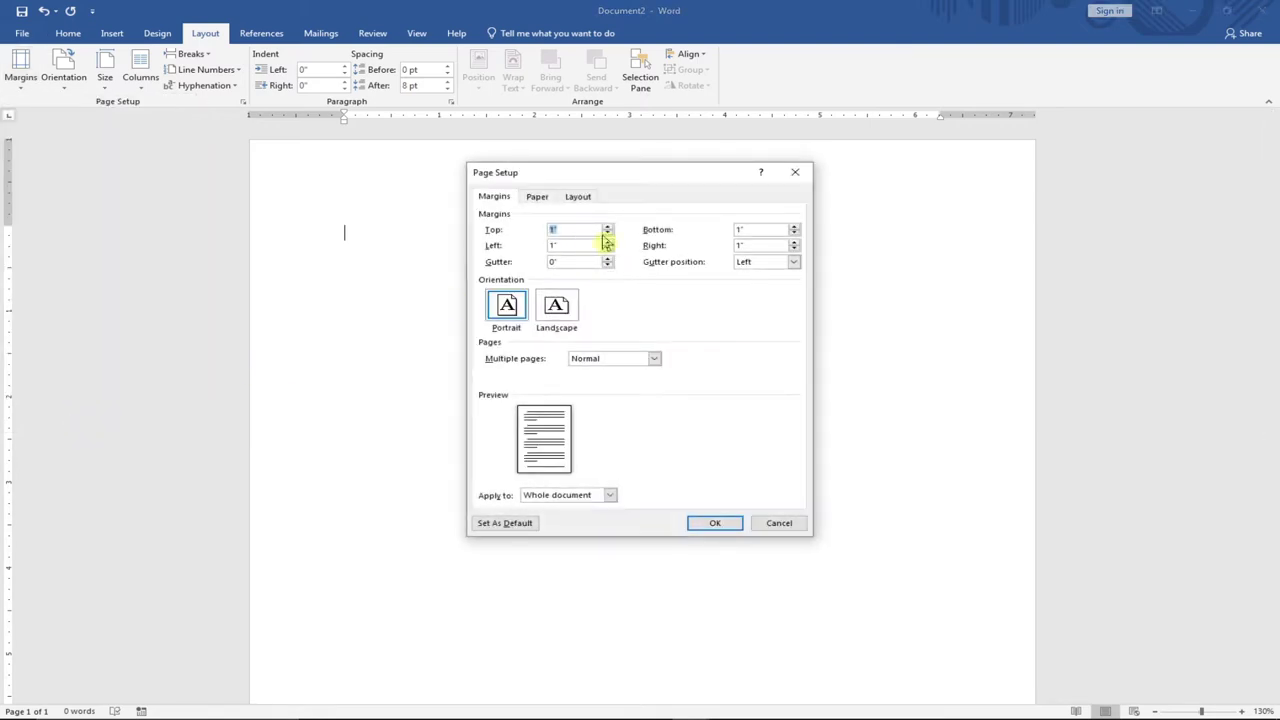
left_click(607, 234)
left_click(607, 234)
left_click(607, 234)
left_click(607, 234)
left_click(607, 234)
left_click(607, 234)
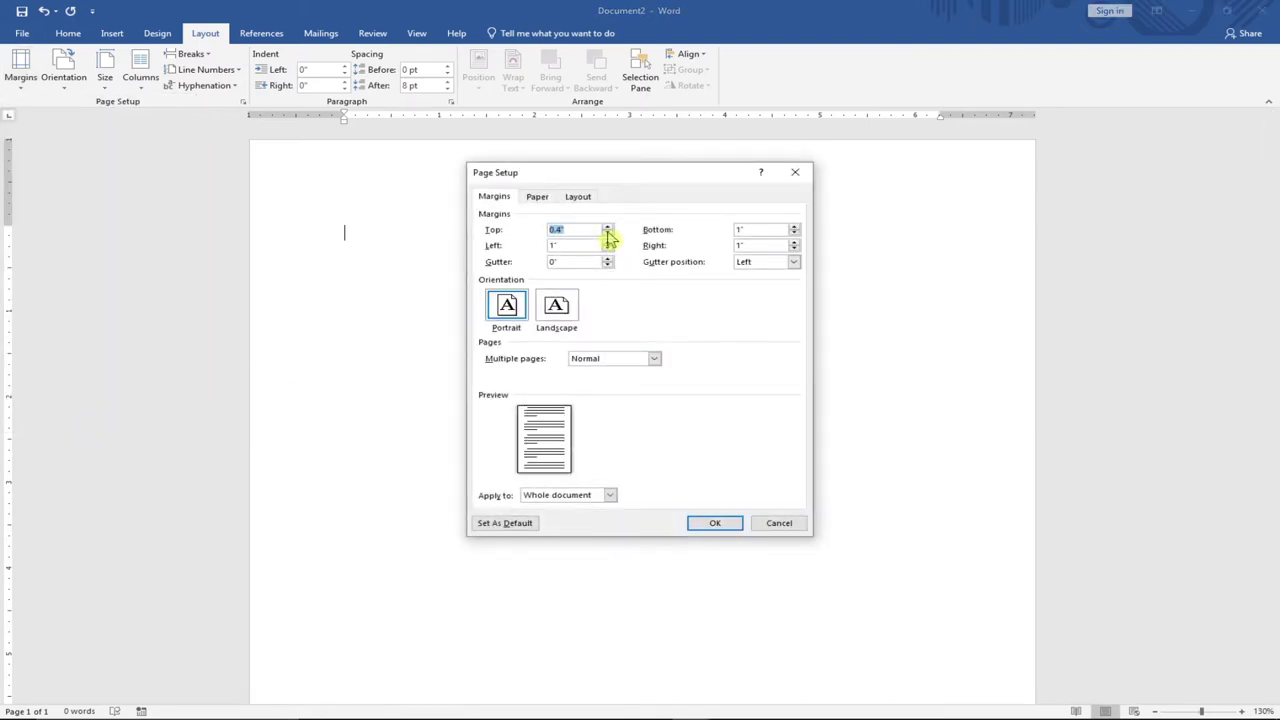
left_click(607, 227)
left_click(607, 227)
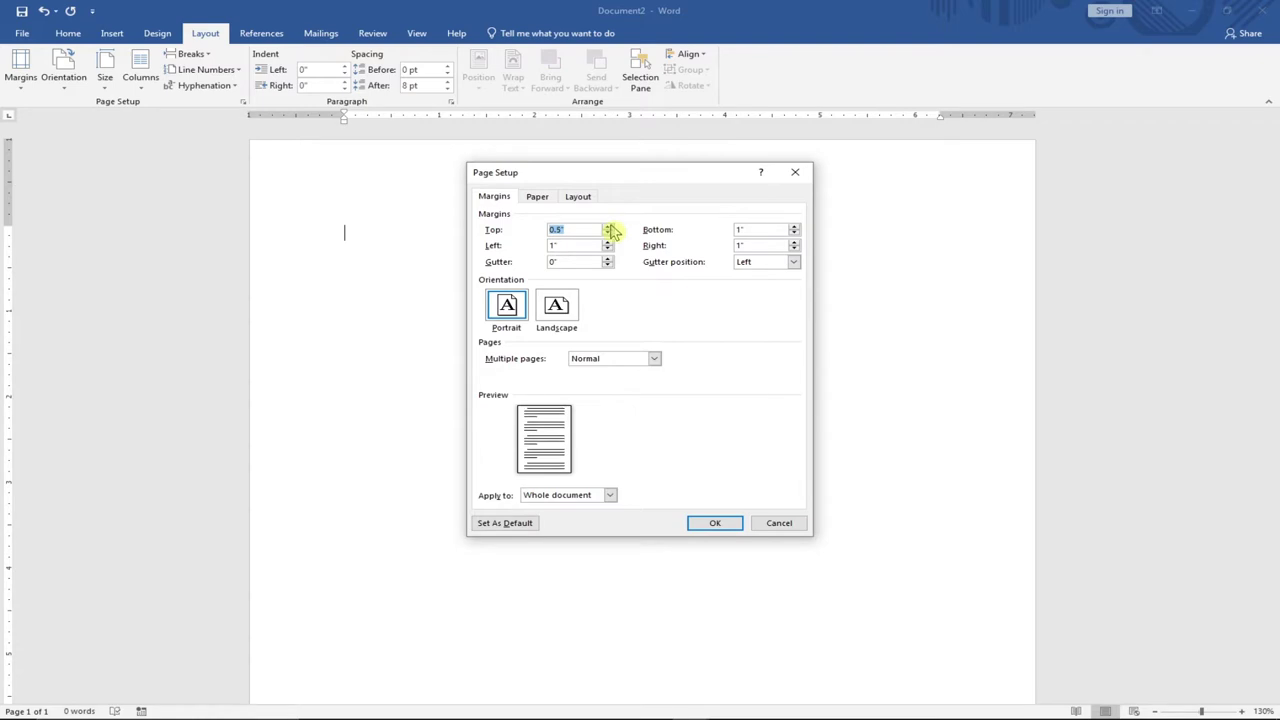
left_click(607, 242)
left_click(607, 242)
left_click(607, 249)
left_click(607, 249)
left_click(607, 249)
left_click(607, 249)
left_click(795, 234)
left_click(795, 234)
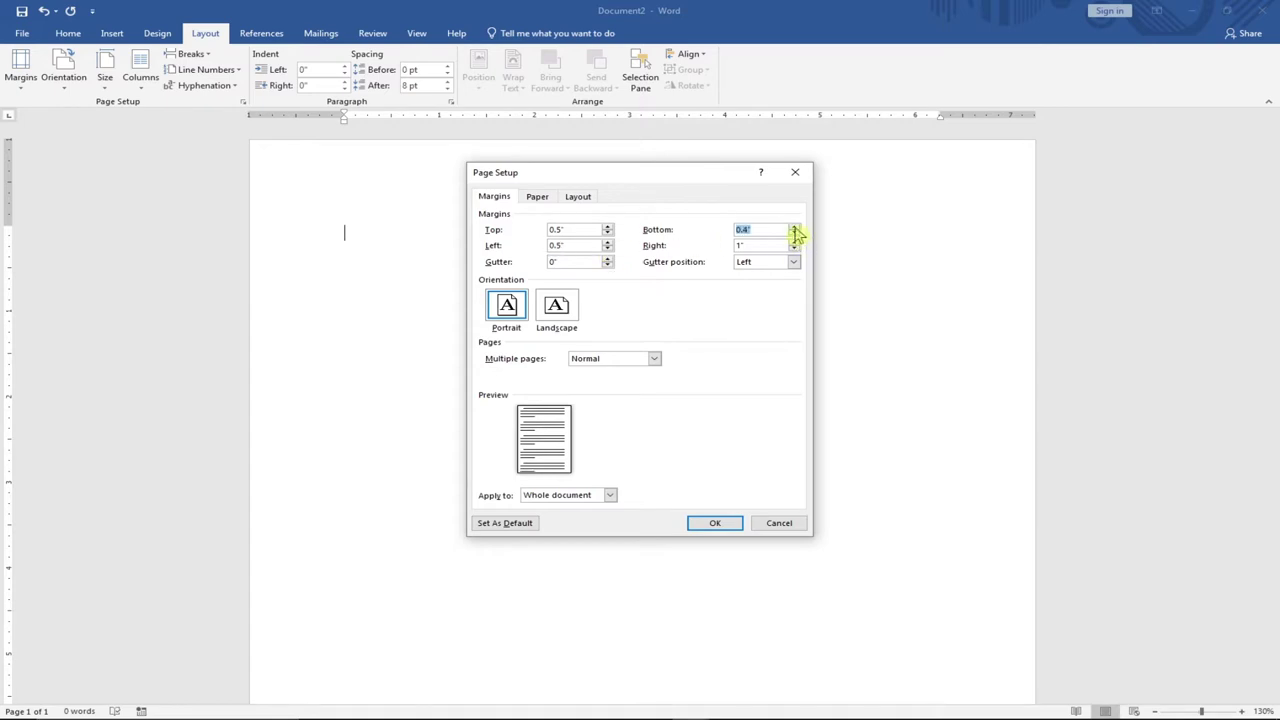
left_click(793, 249)
left_click(793, 249)
left_click(793, 249)
left_click(793, 250)
left_click(716, 524)
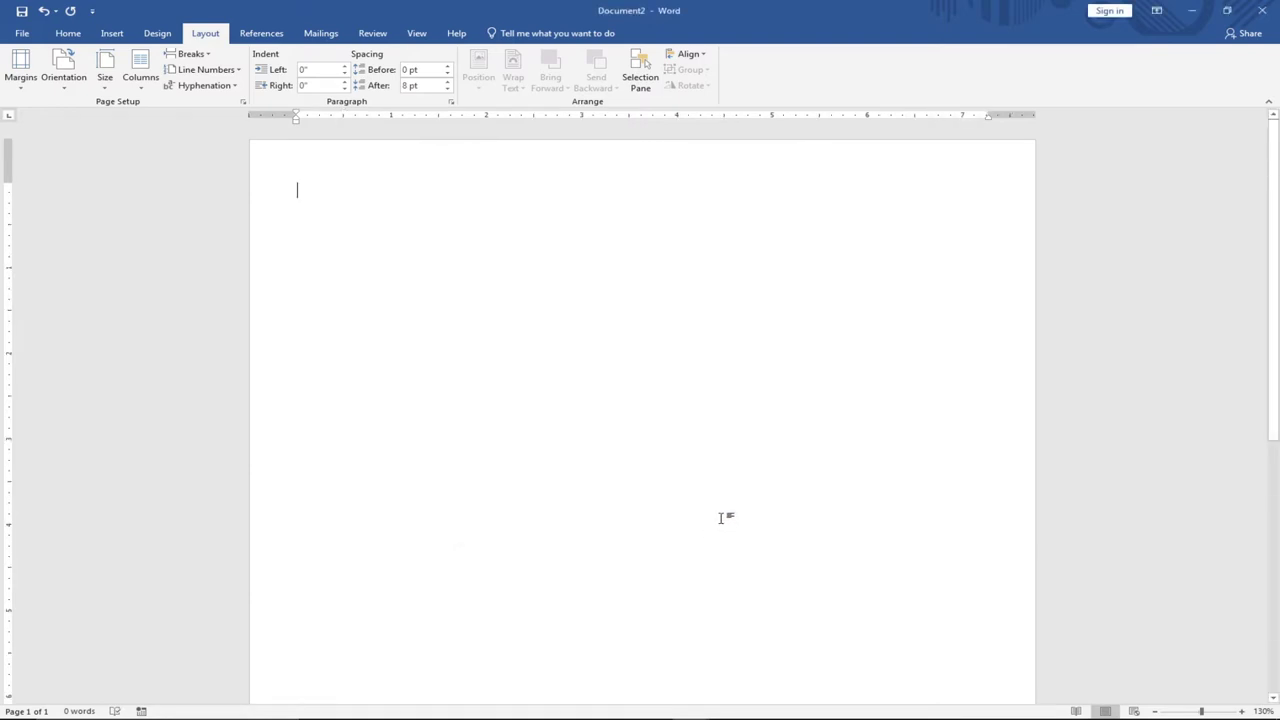
Draw a rectangle across the page top, snapping it to the top-left corner and left edge.
left_click(111, 35)
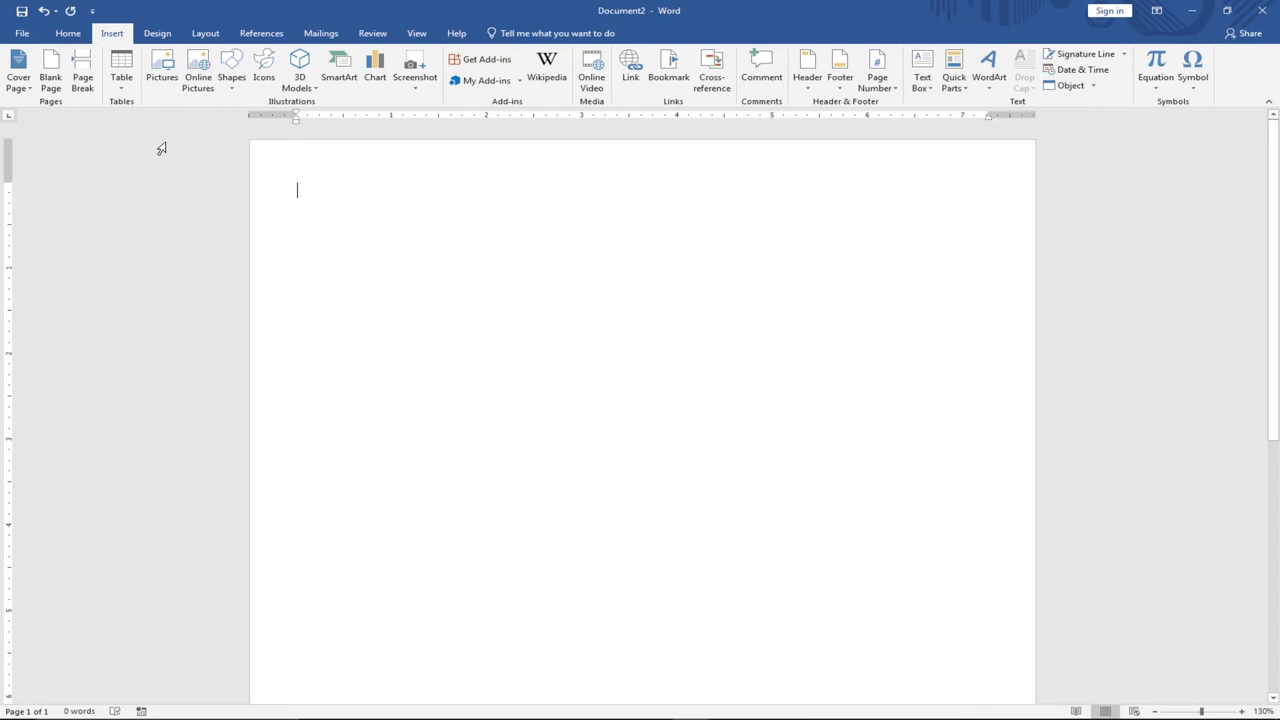
left_click(238, 92)
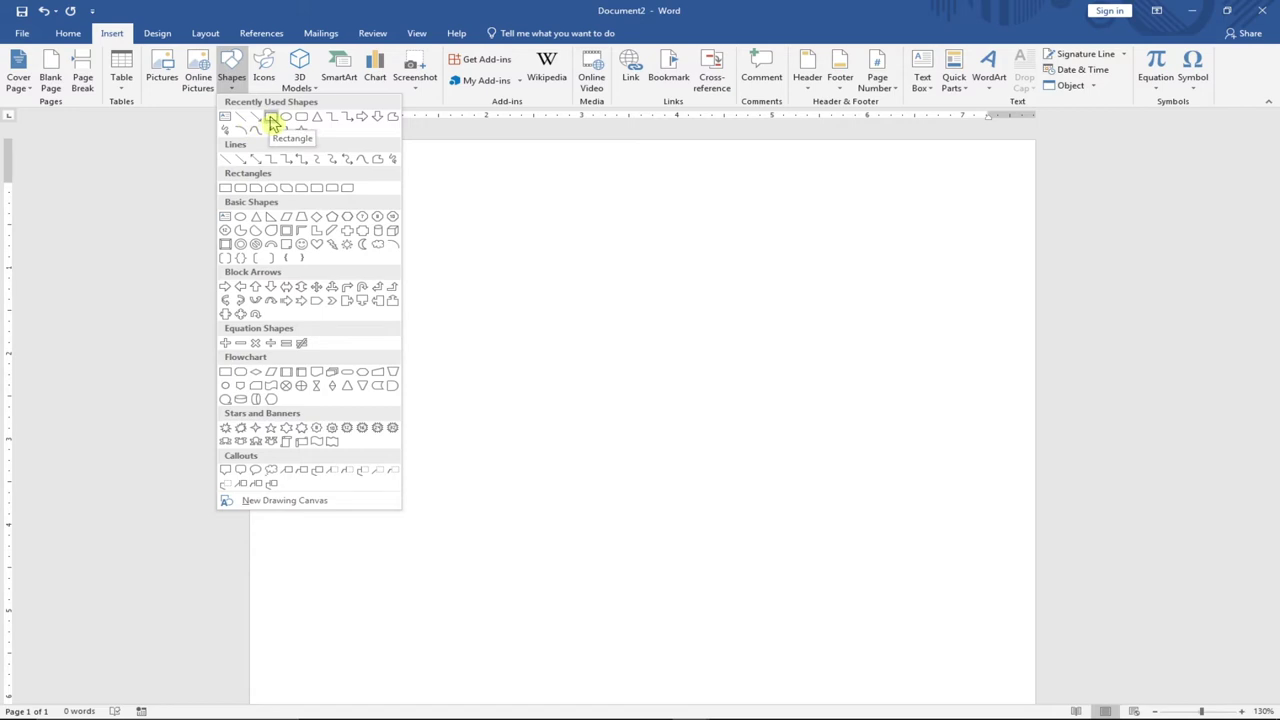
left_click(271, 120)
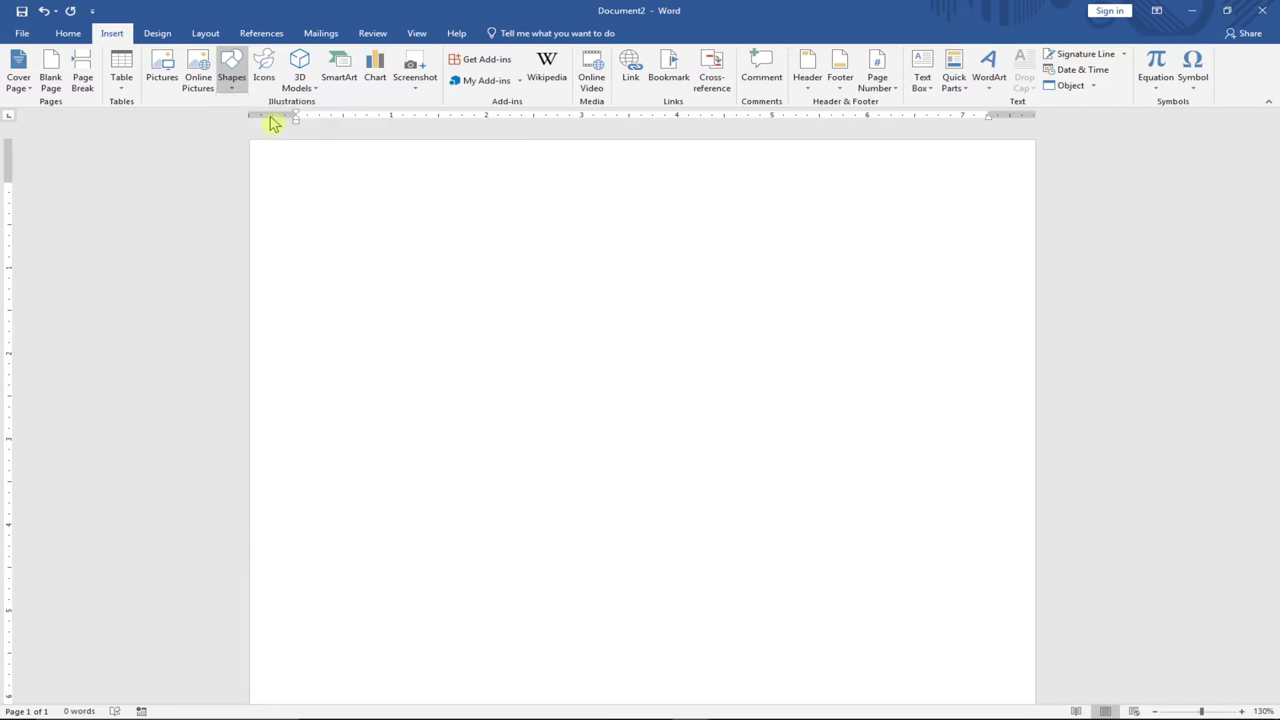
mouse_move(251, 140)
left_mouse_down()
mouse_move(589, 303)
mouse_move(1034, 254)
left_mouse_up()
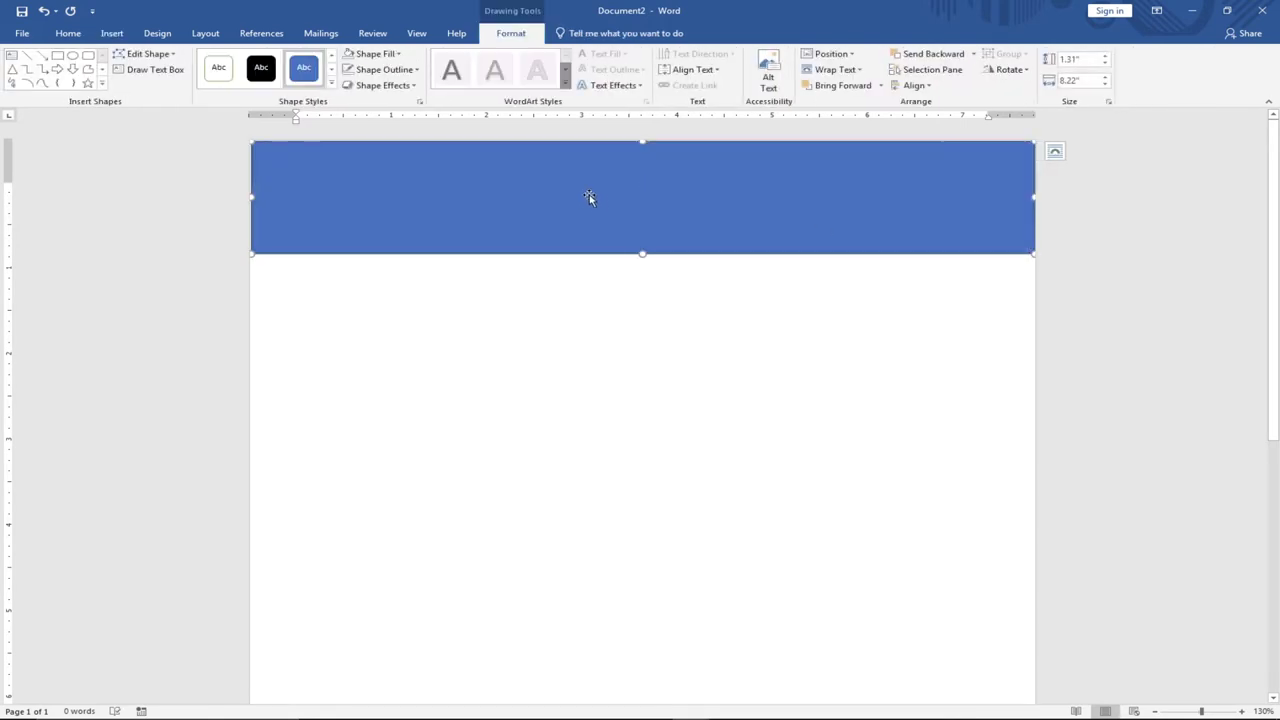
left_click_drag(618, 209, 617, 208)
left_click_drag(249, 195, 247, 195)
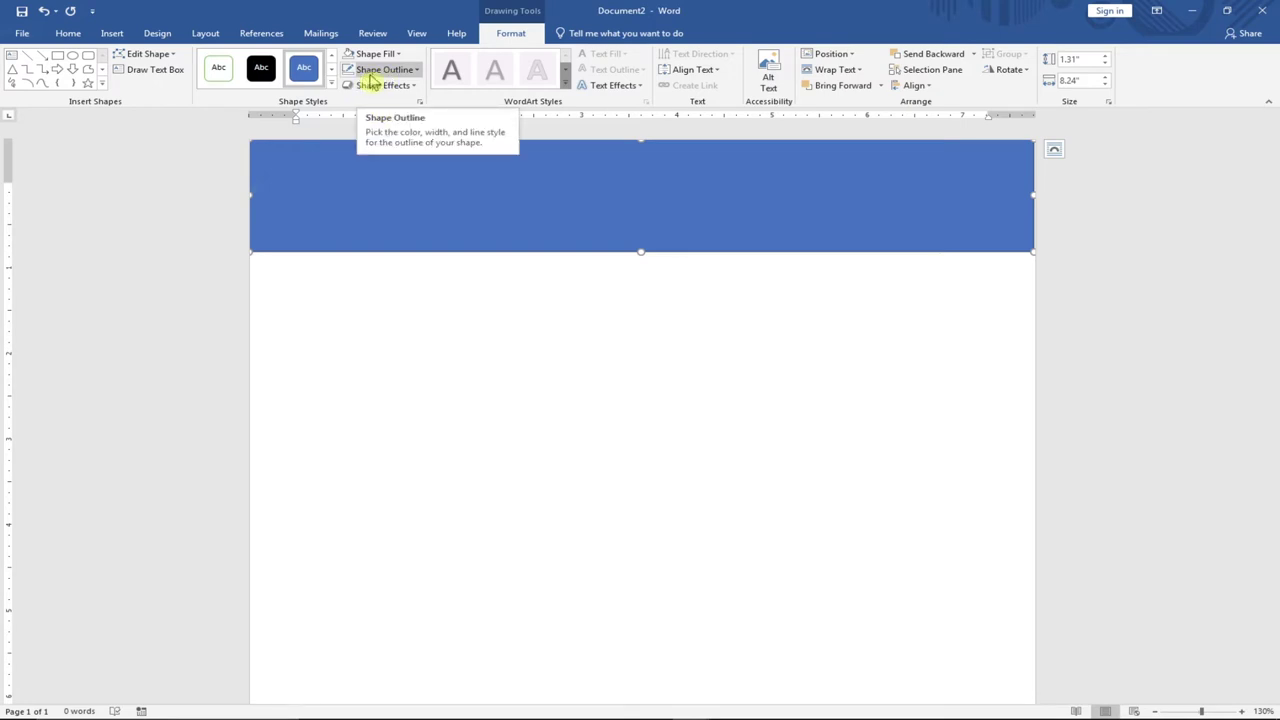
Set the banner rectangle's Shape Outline to No Outline.
left_click(412, 70)
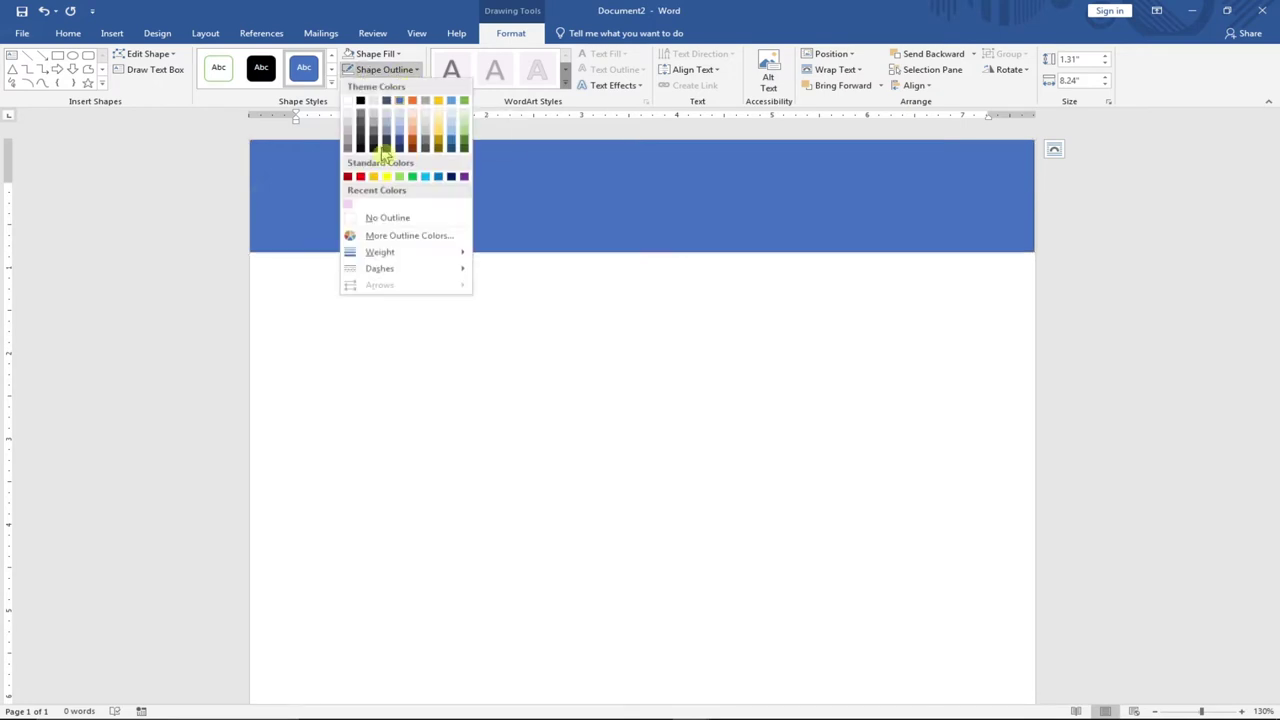
left_click(380, 221)
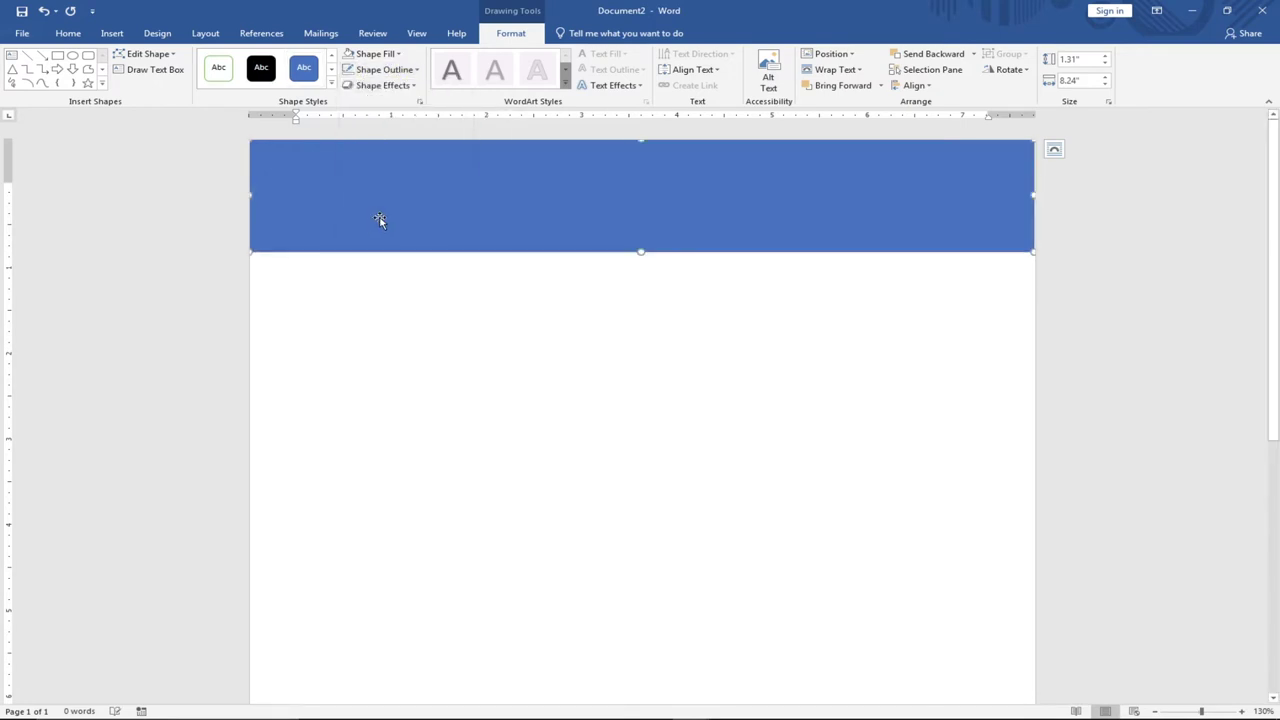
left_click(500, 303)
Stretch the banner's right edge flush to the page's right edge.
left_click(494, 207)
key("Escape")
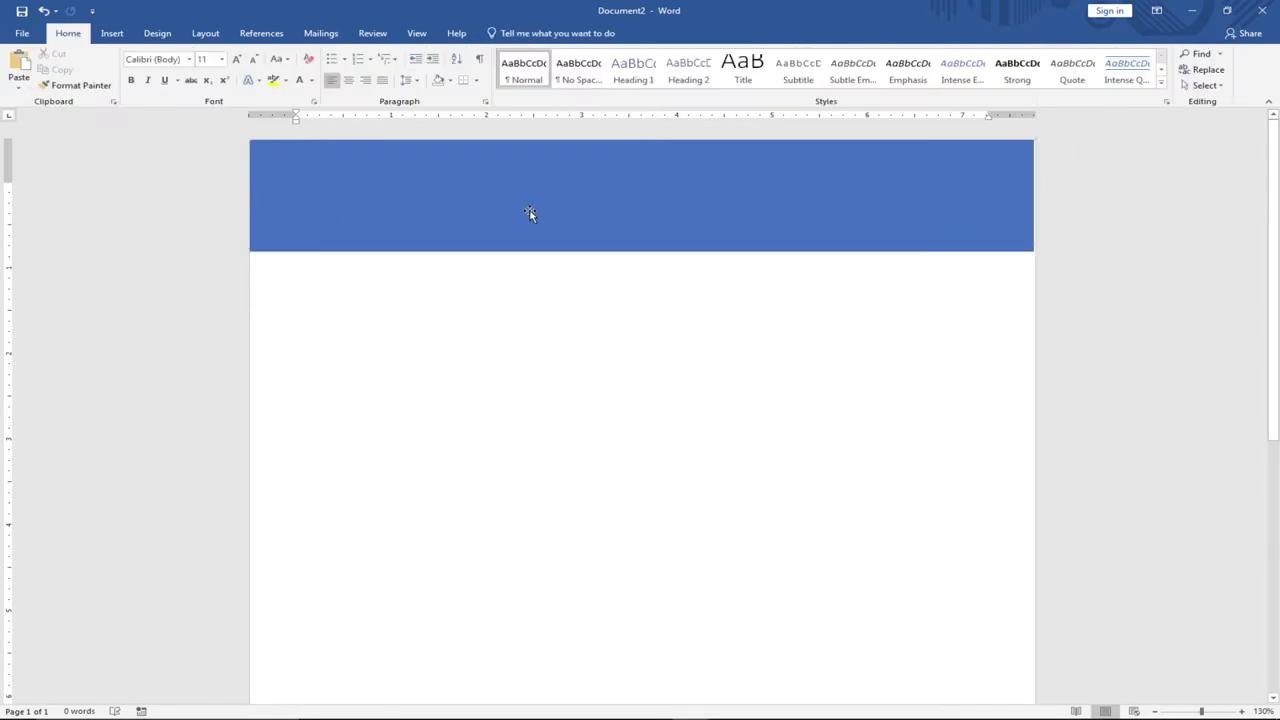
left_click(550, 238)
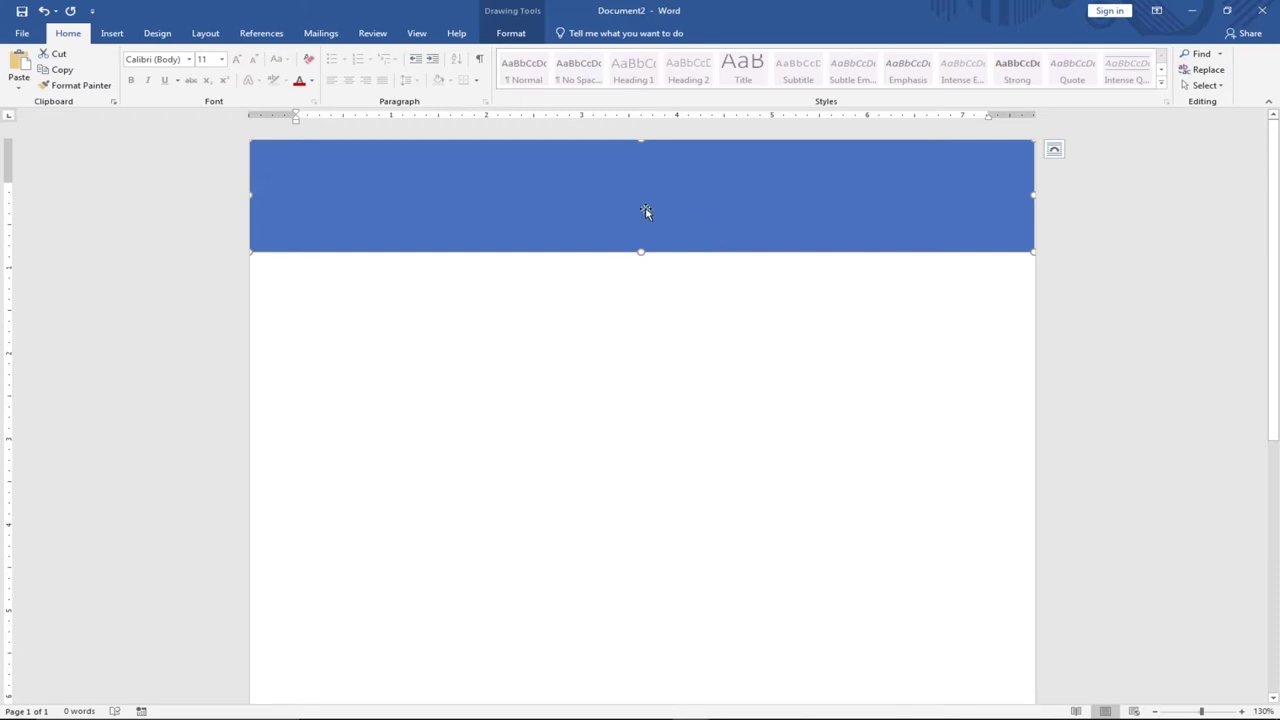
left_click_drag(1033, 196, 1036, 196)
left_click(112, 35)
Insert the AdjoTech logo picture and shrink it.
left_click(162, 80)
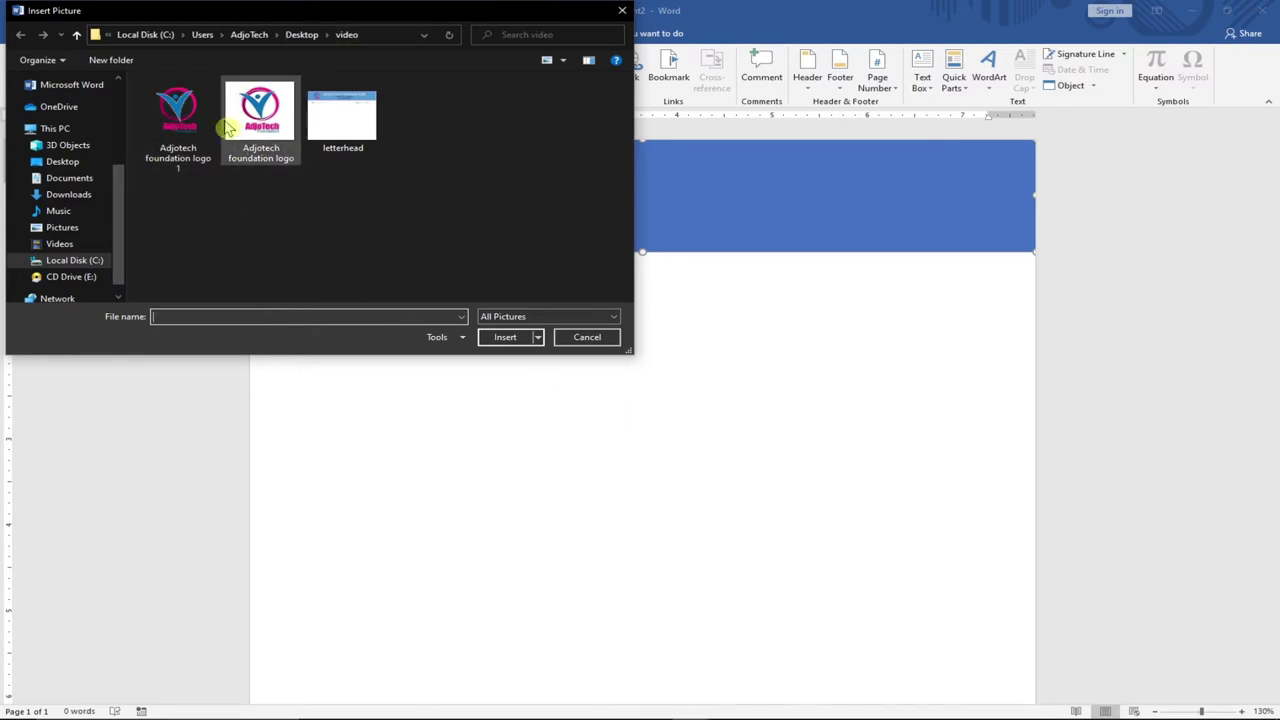
key("Escape")
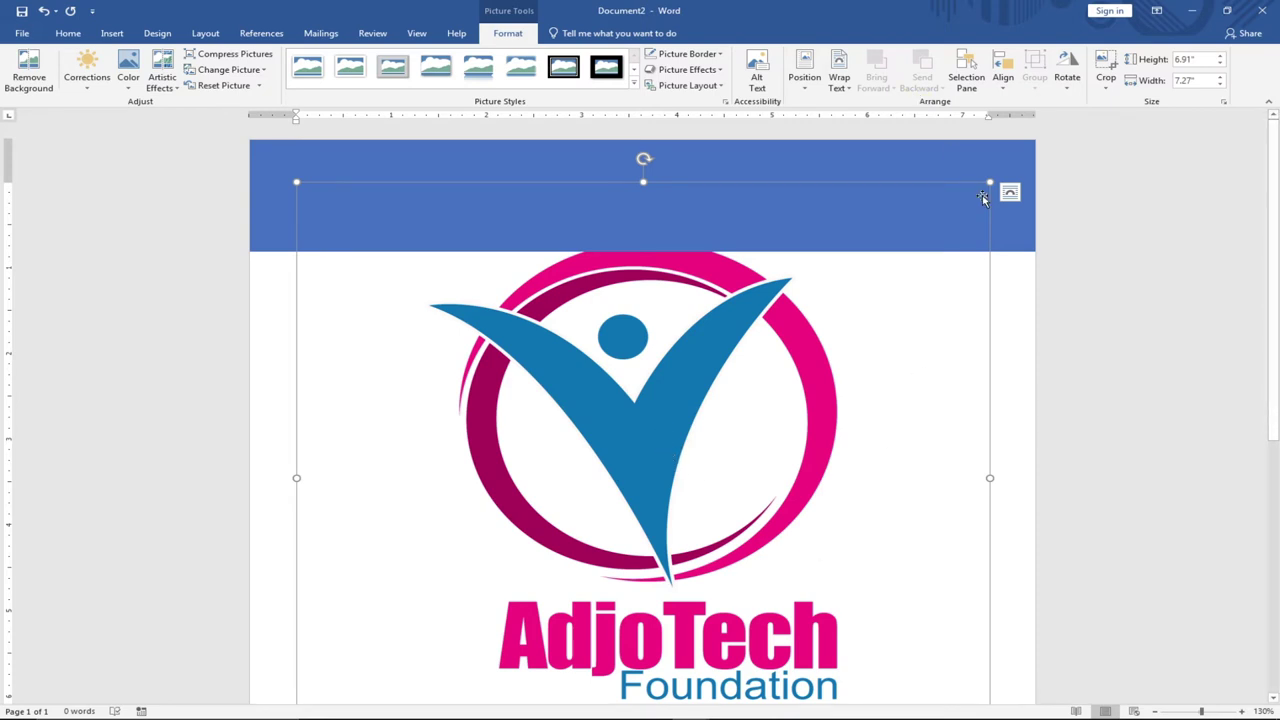
left_click_drag(990, 184, 560, 391)
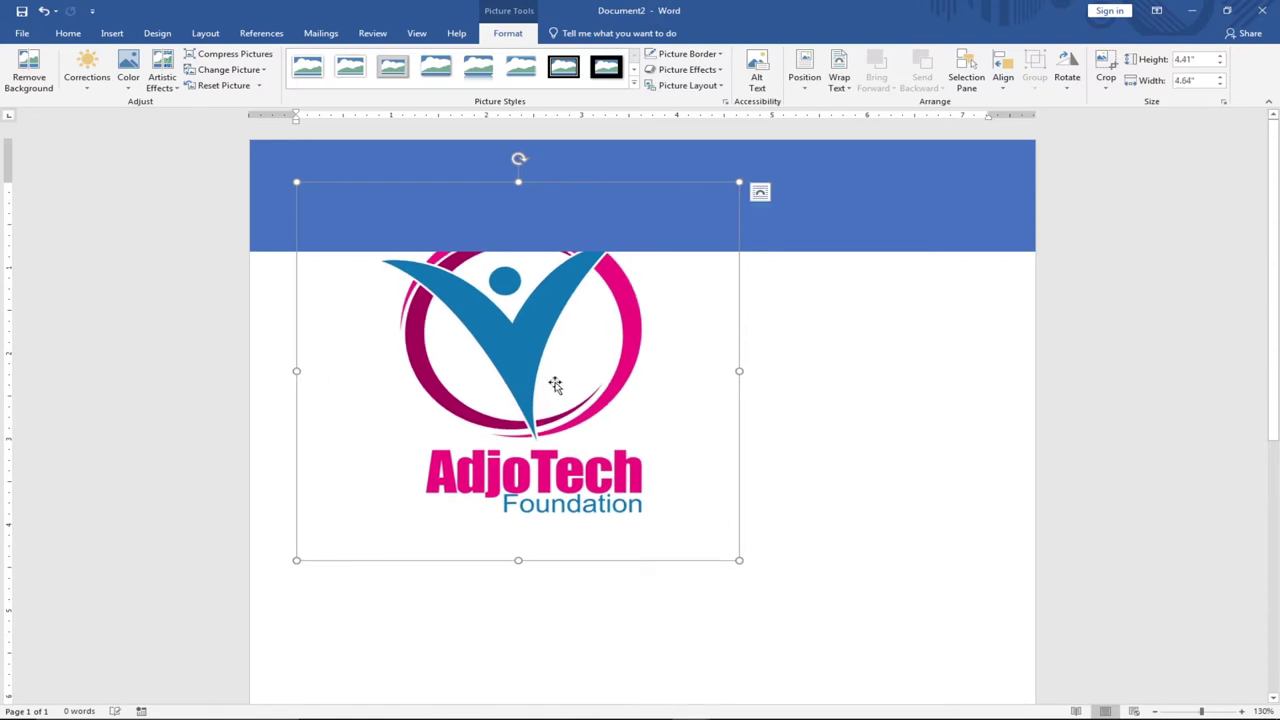
left_click_drag(739, 560, 615, 408)
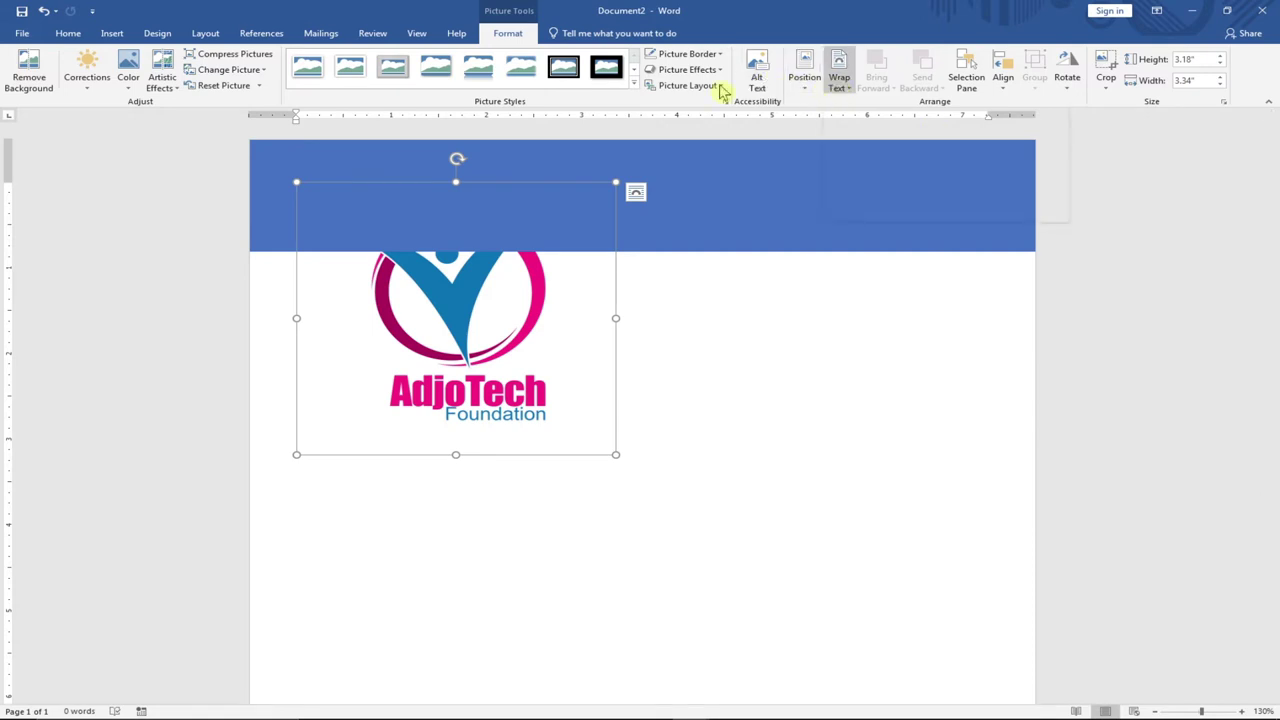
Set the logo to In Front of Text, move it into the banner's left side and shrink it.
left_click(852, 92)
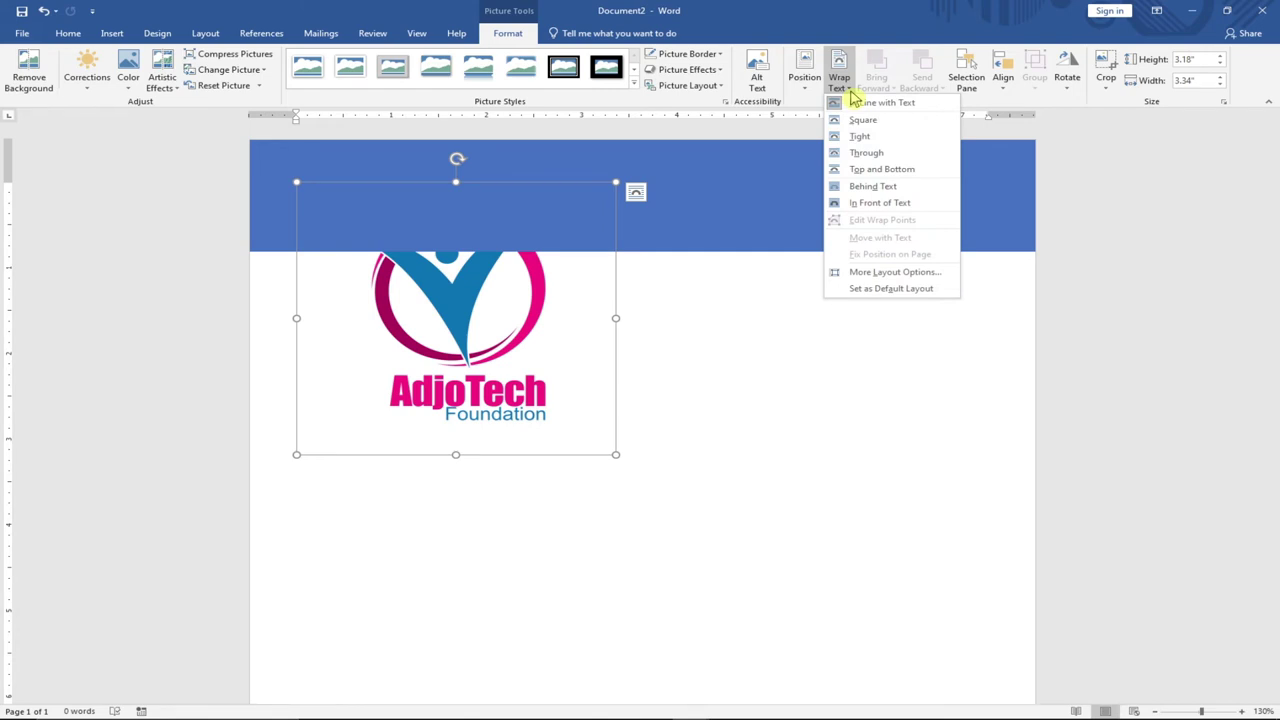
left_click(872, 206)
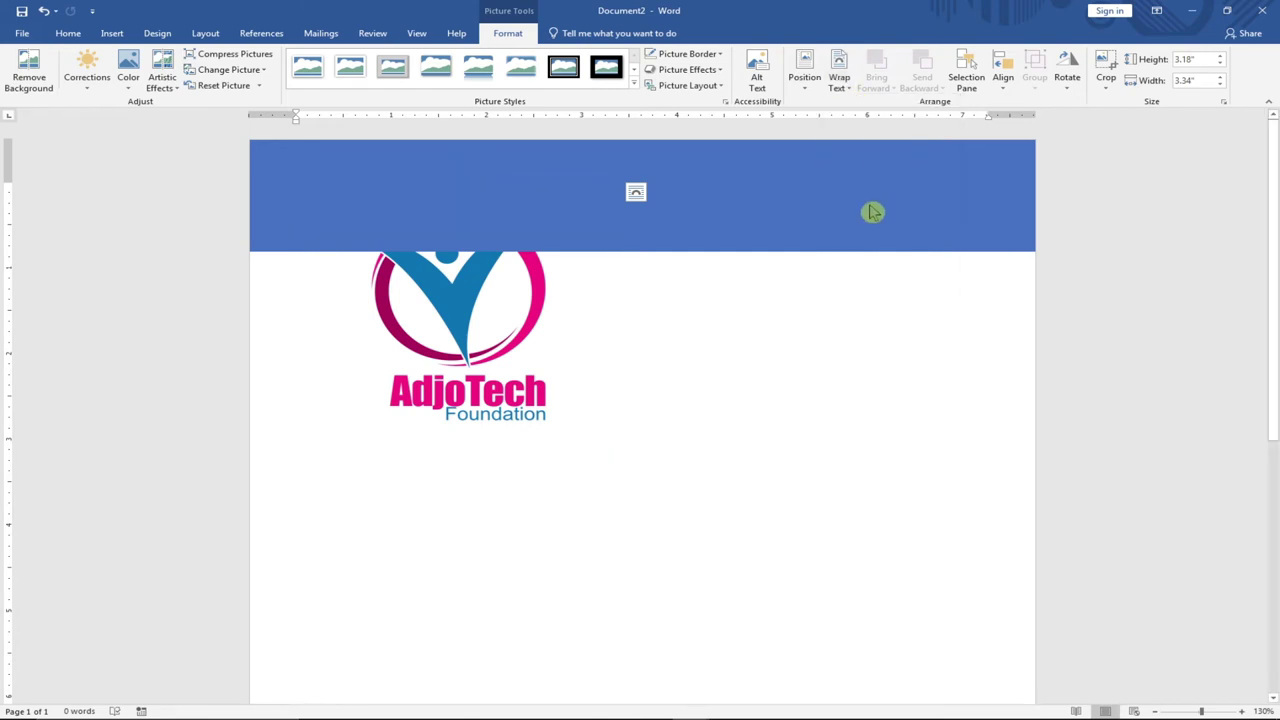
left_click(460, 308)
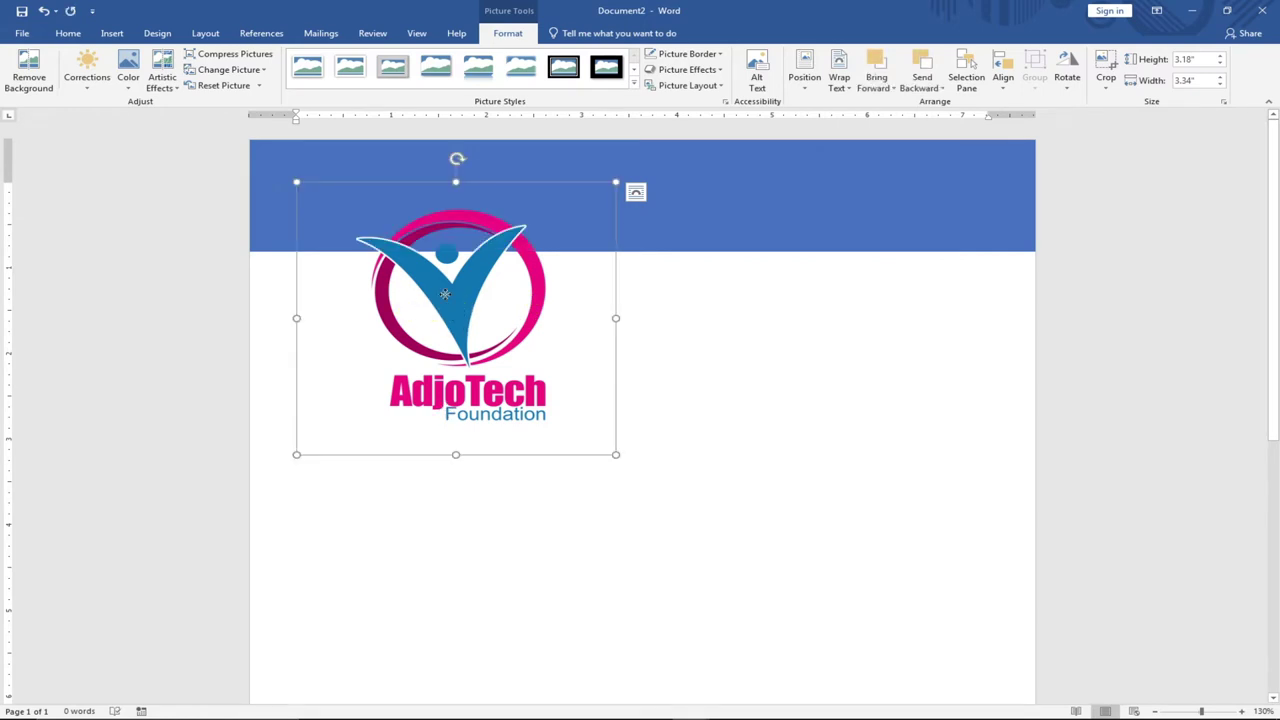
left_click_drag(445, 293, 441, 270)
left_click_drag(612, 431, 433, 278)
left_click_drag(368, 230, 377, 234)
Fill the banner rectangle with Blue, Accent 5, Lighter 40%.
left_click(416, 304)
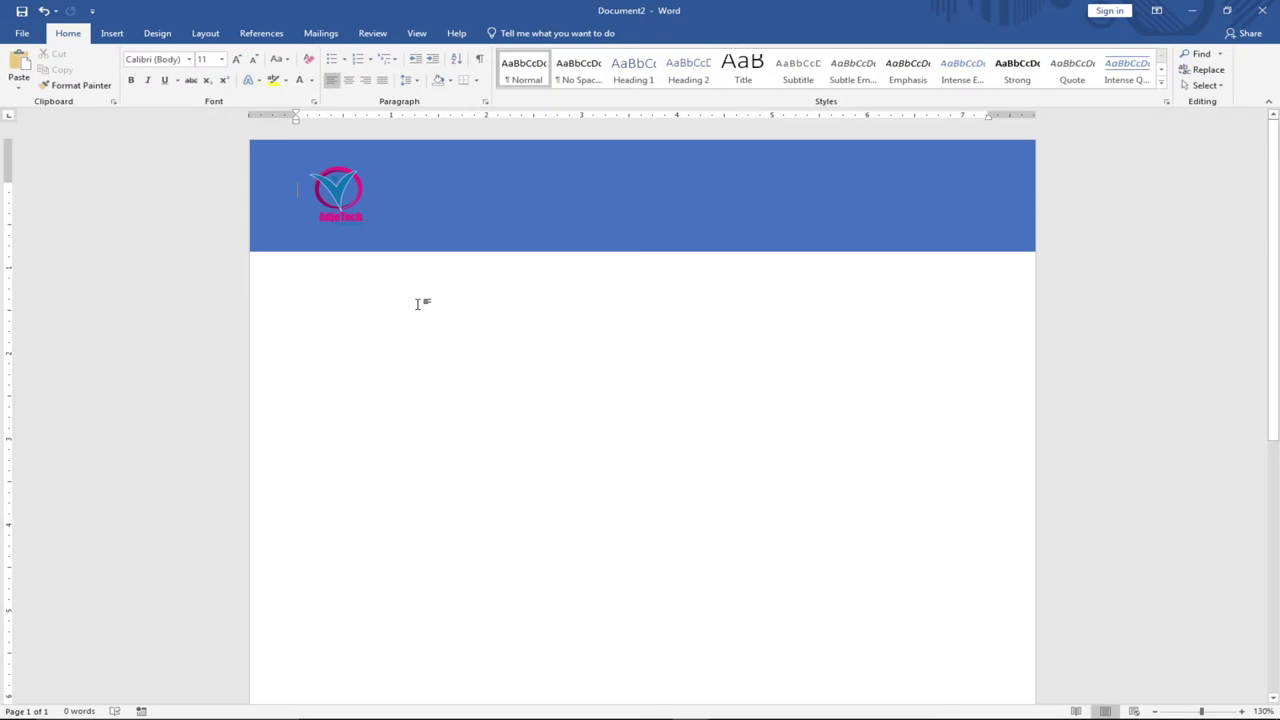
left_click(433, 203)
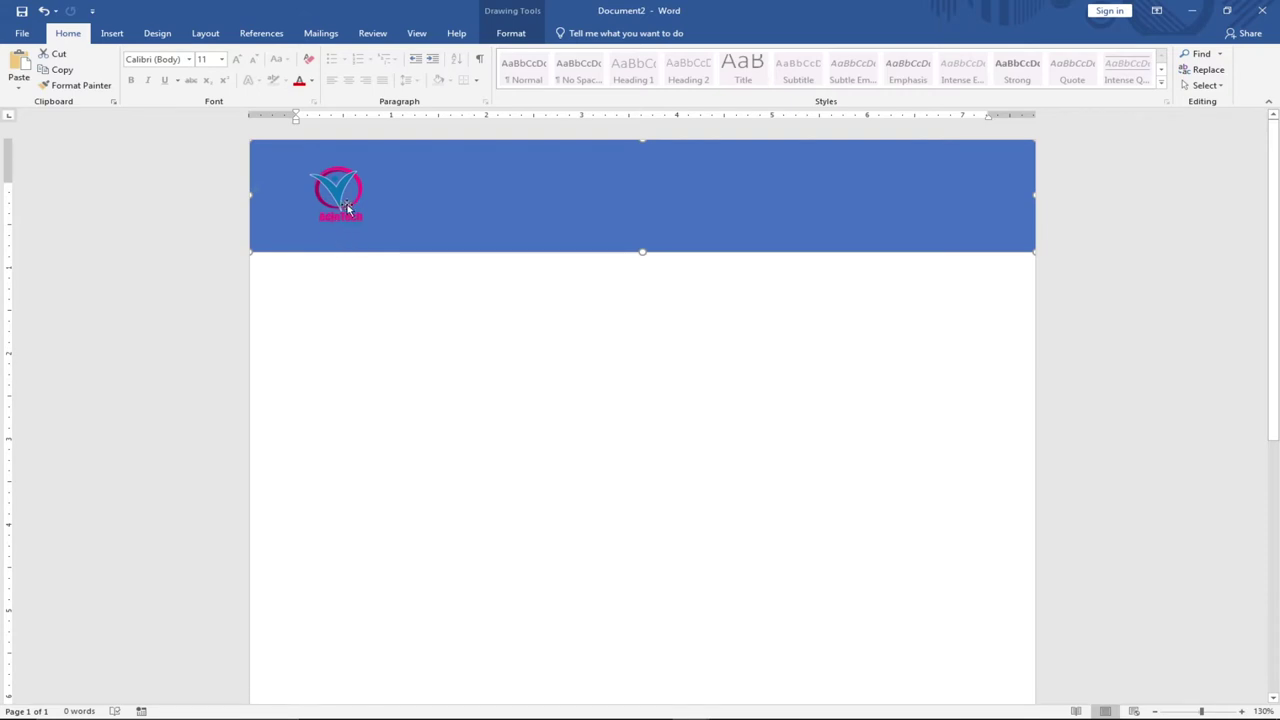
left_click(508, 38)
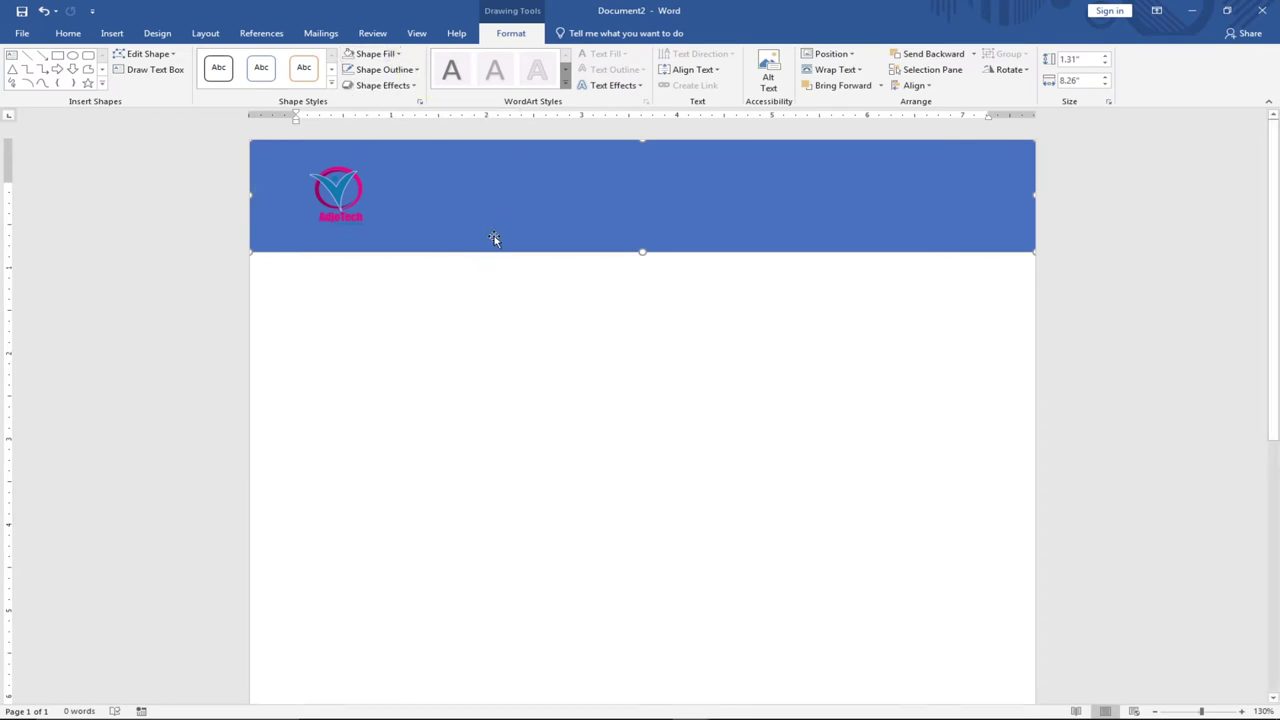
left_click(400, 53)
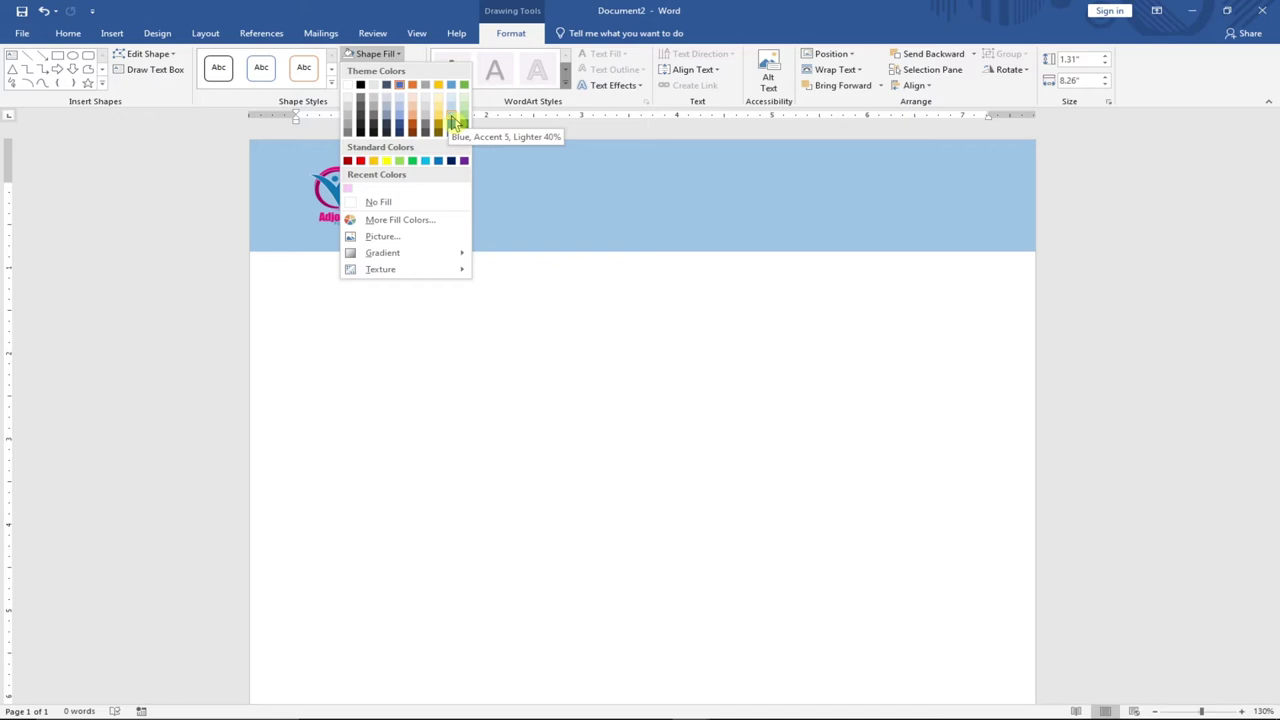
left_click(455, 122)
left_click(469, 297)
left_click(535, 228)
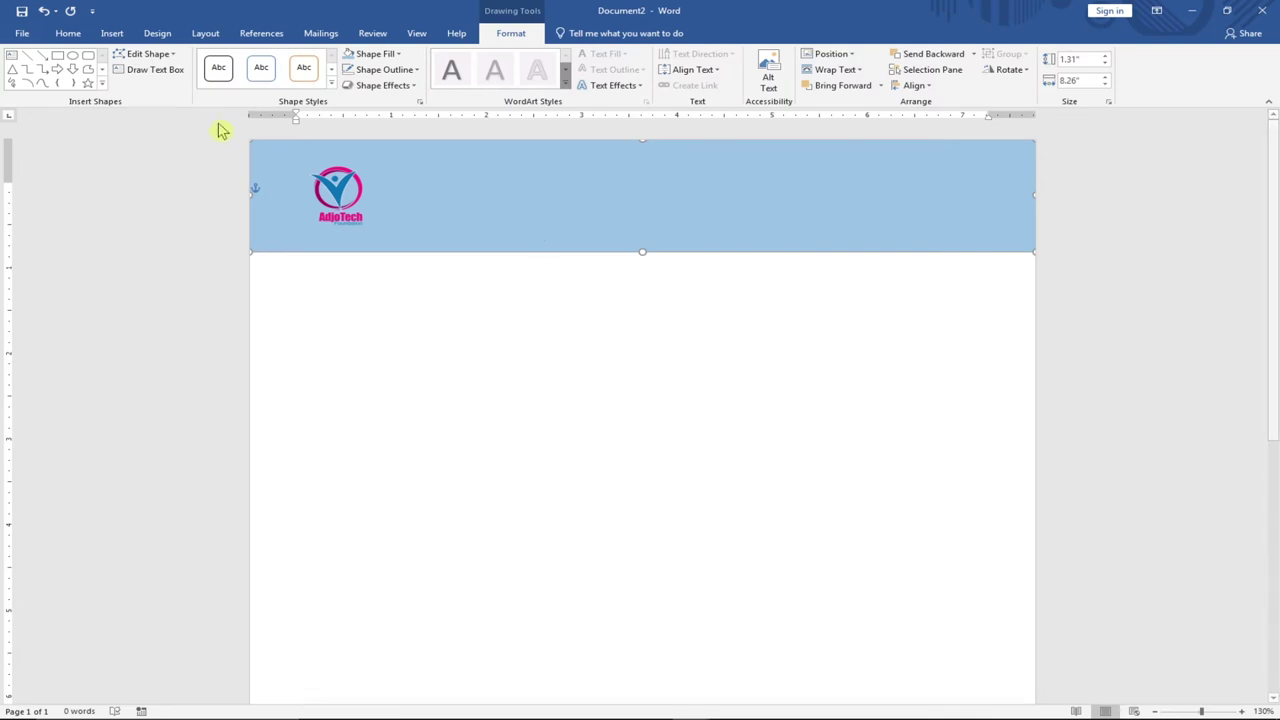
left_click(68, 34)
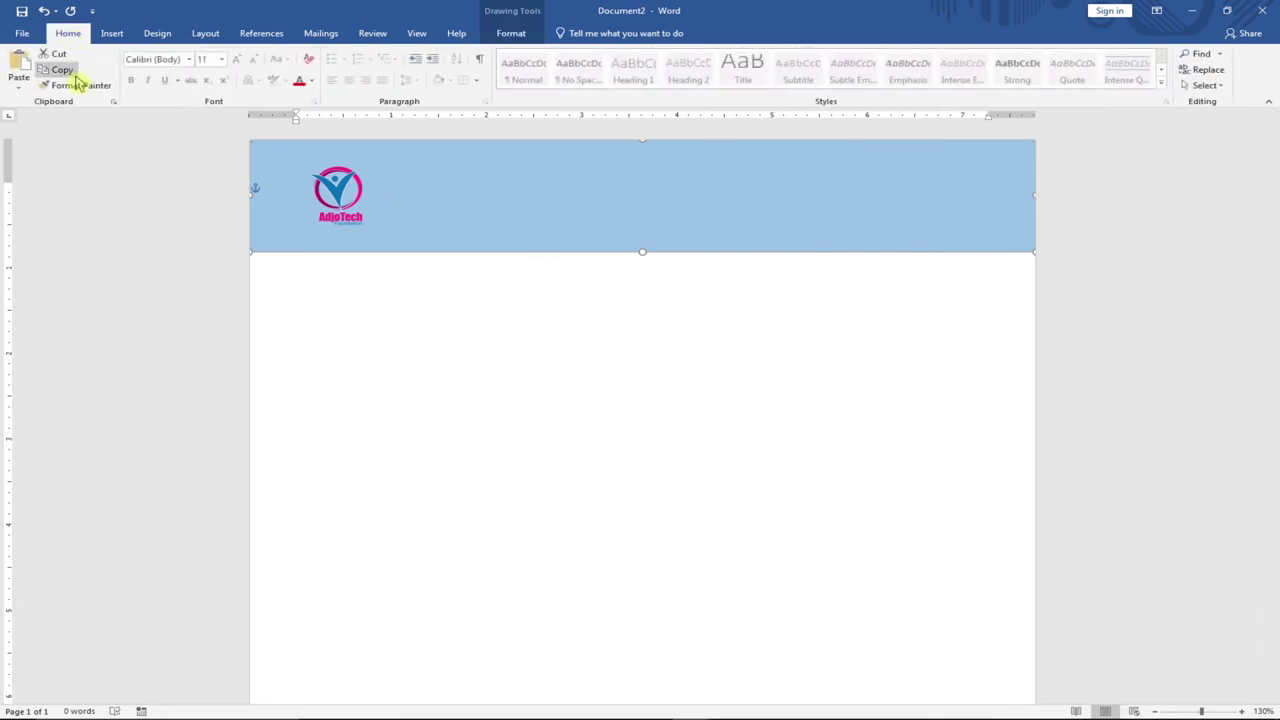
Paste a copy of the banner rectangle and align it with the original.
left_click(18, 87)
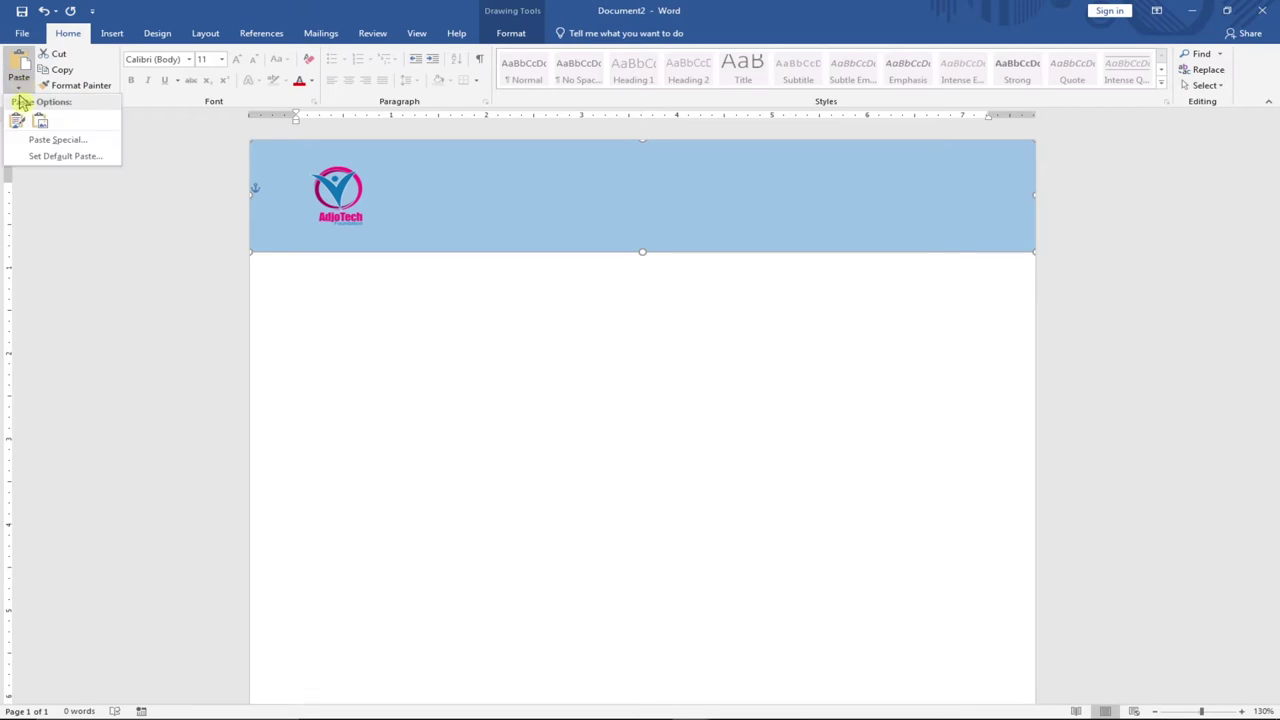
left_click(18, 62)
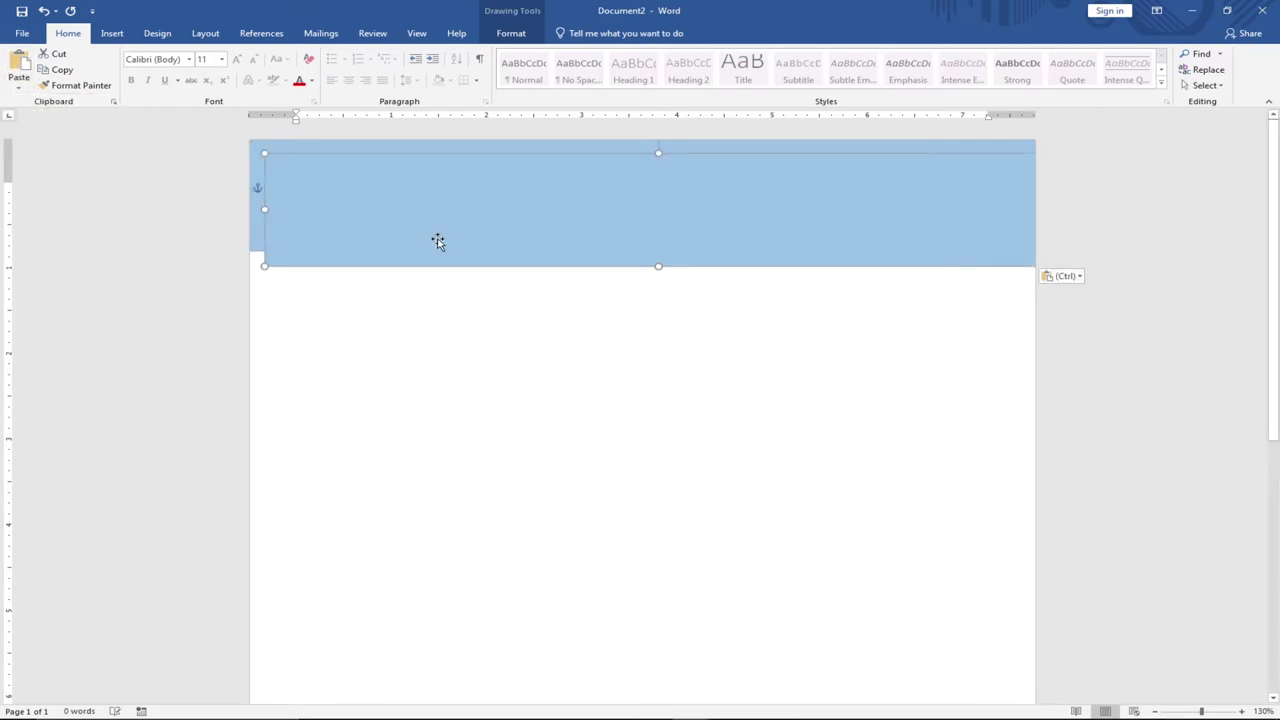
left_click_drag(443, 246, 432, 241)
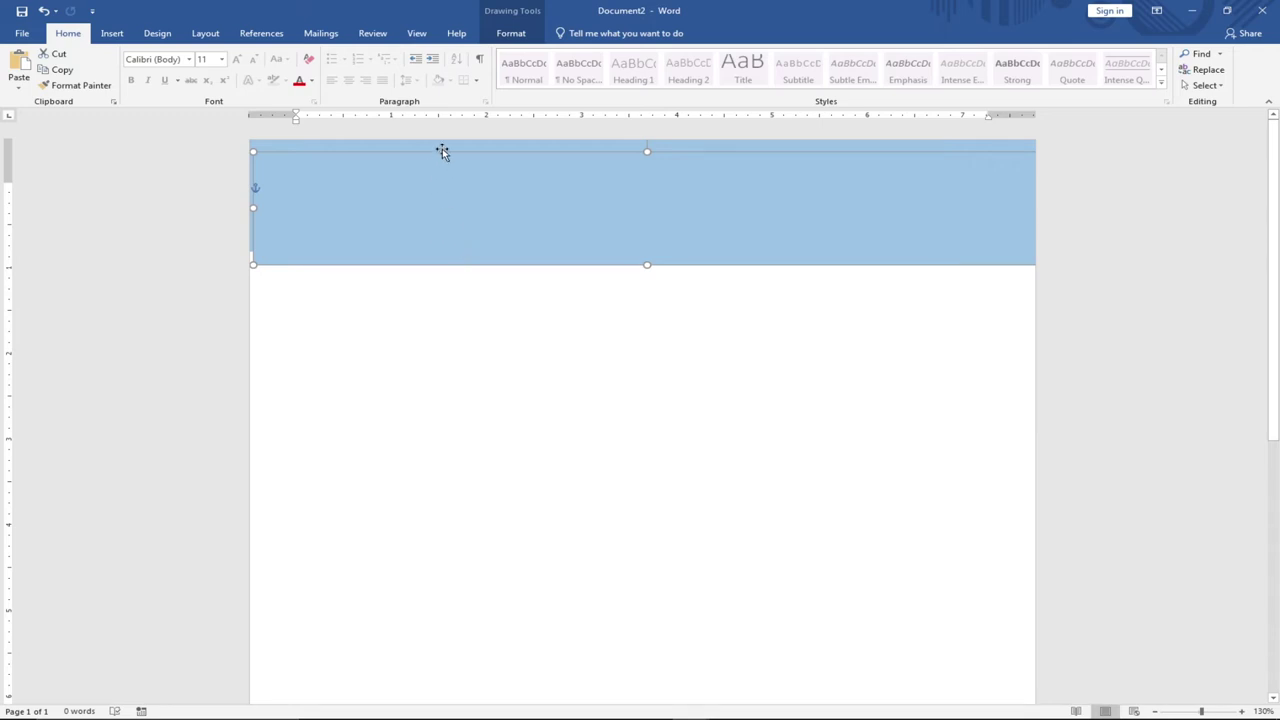
Fill the copy with Orange, Accent 2, Lighter 40% and nudge it slightly up.
left_click(513, 36)
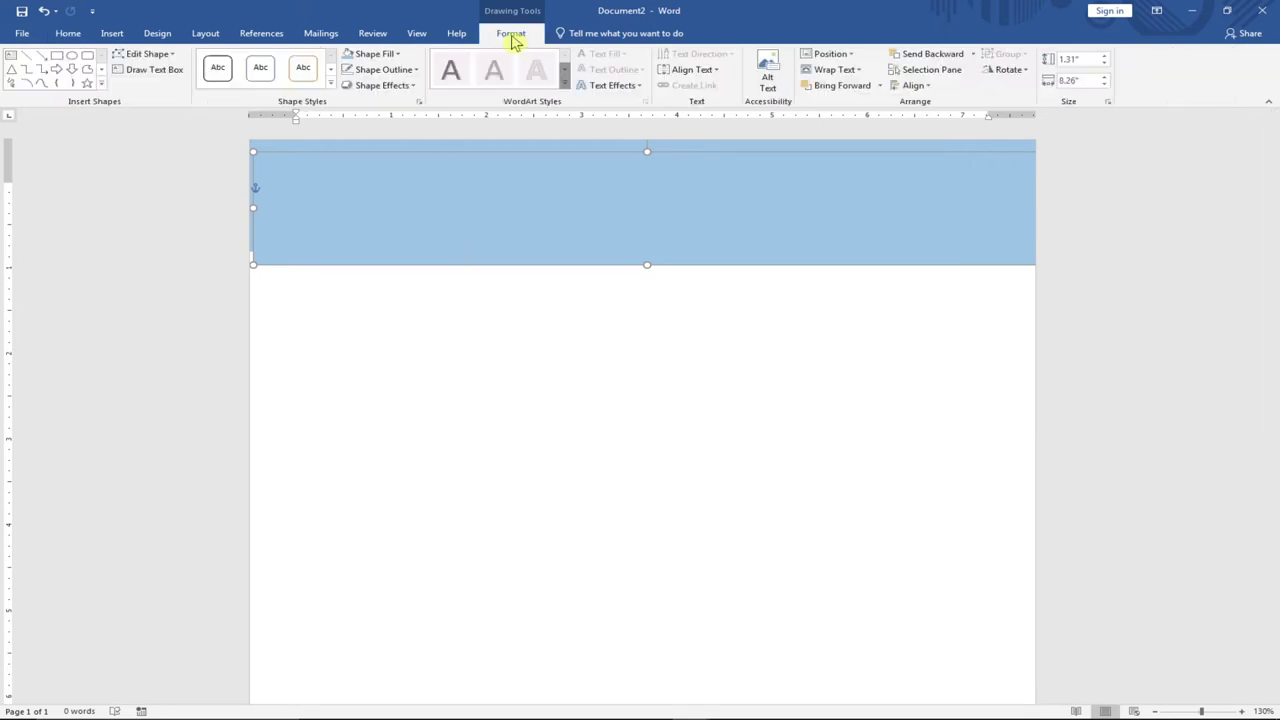
left_click(396, 56)
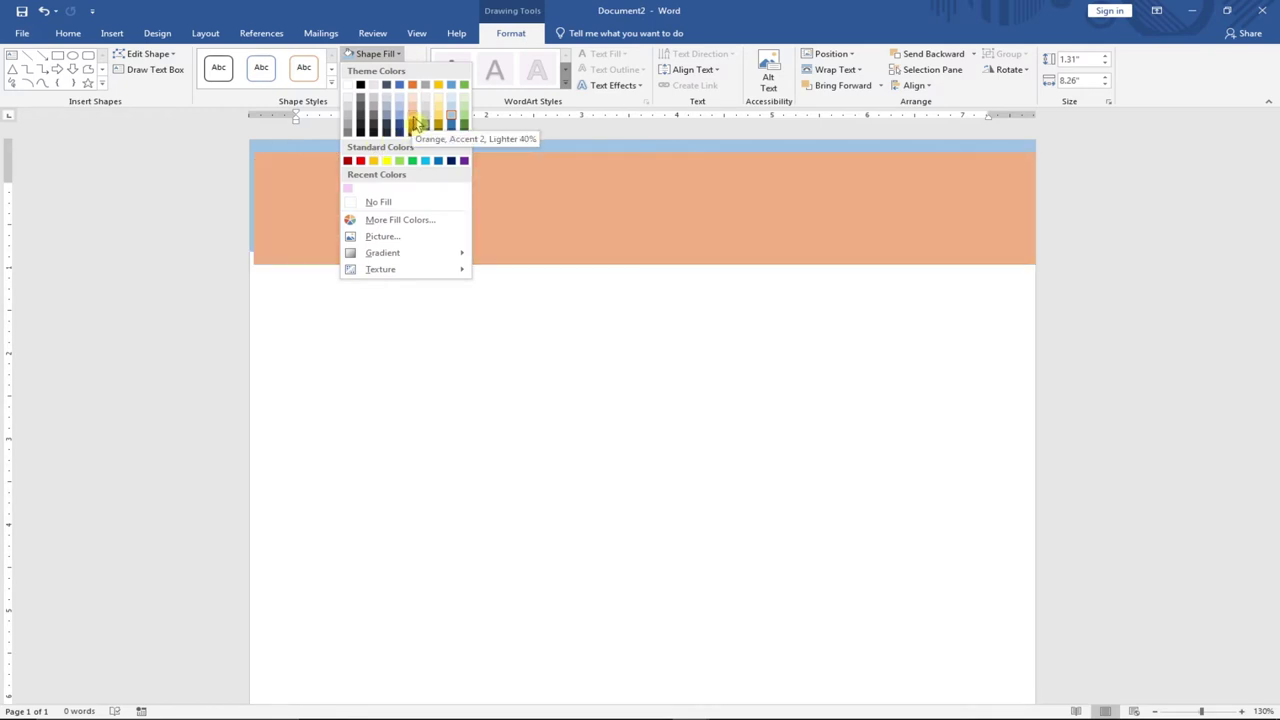
left_click(418, 122)
left_click_drag(494, 217, 491, 206)
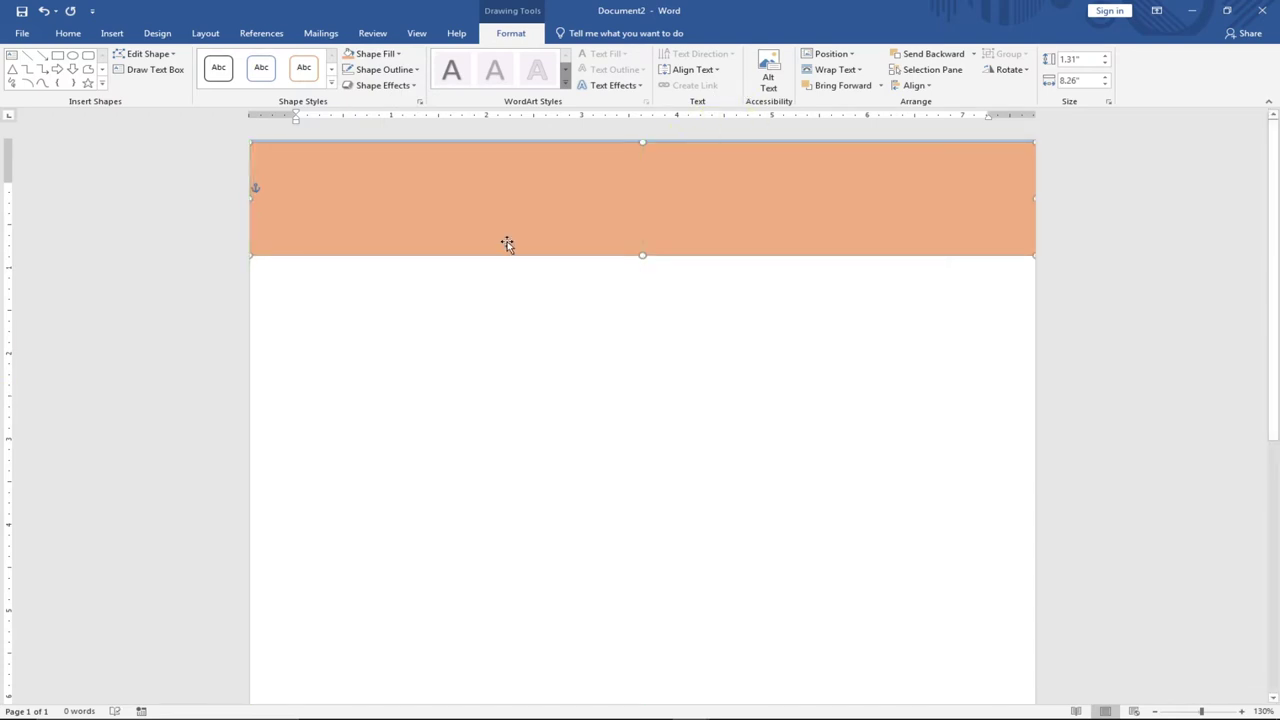
Set the orange rectangle's wrapping to Behind Text.
left_click(858, 72)
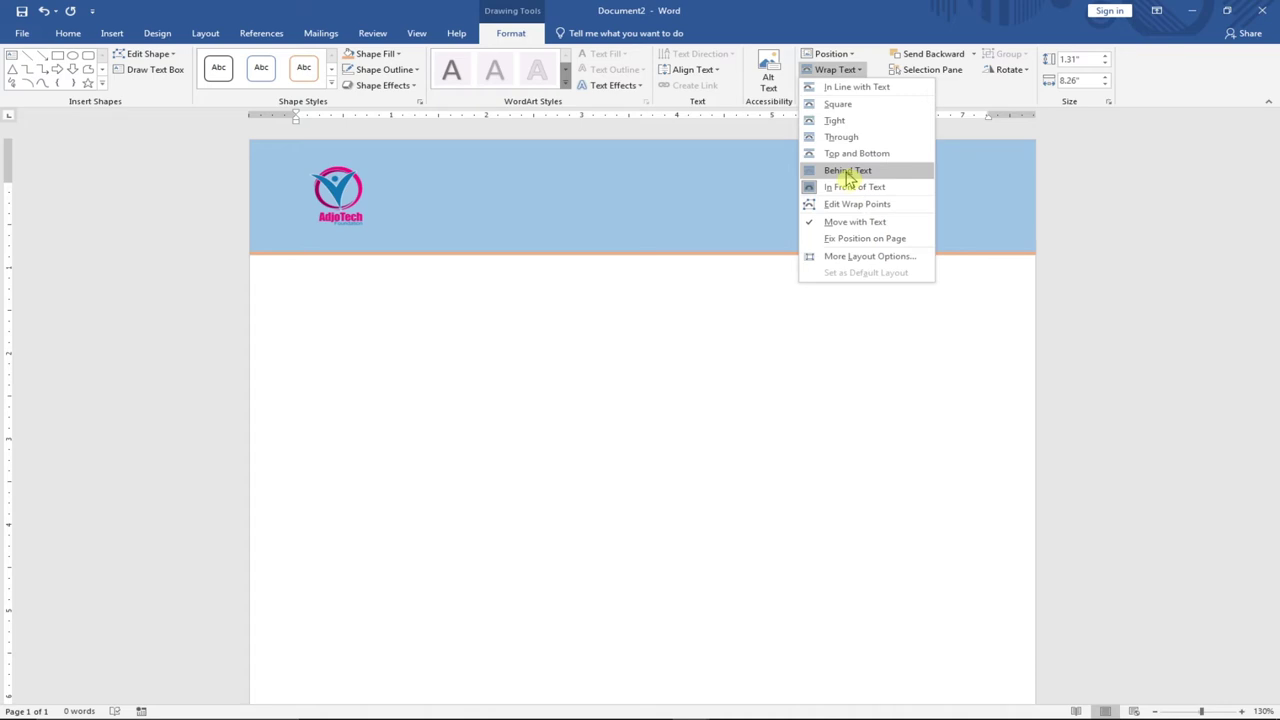
left_click(847, 172)
left_click(629, 297)
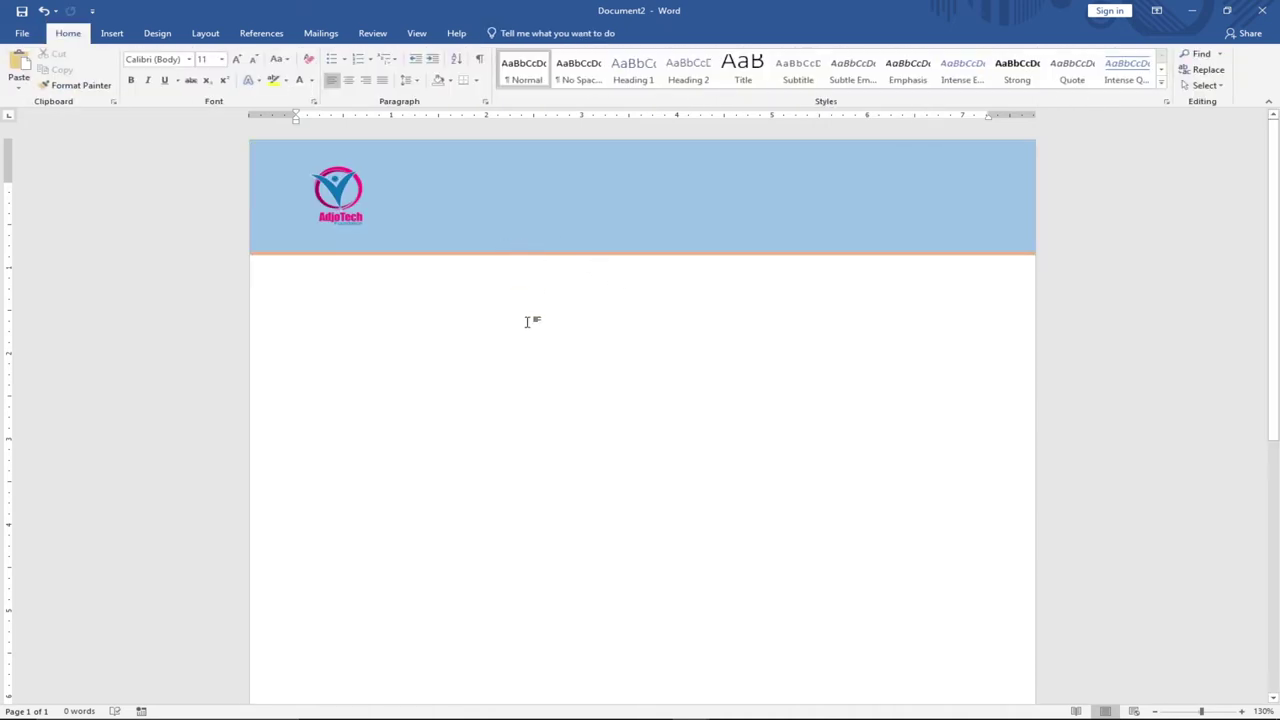
Change the banner's fill to dark blue, leaving an orange strip beneath.
left_click(604, 220)
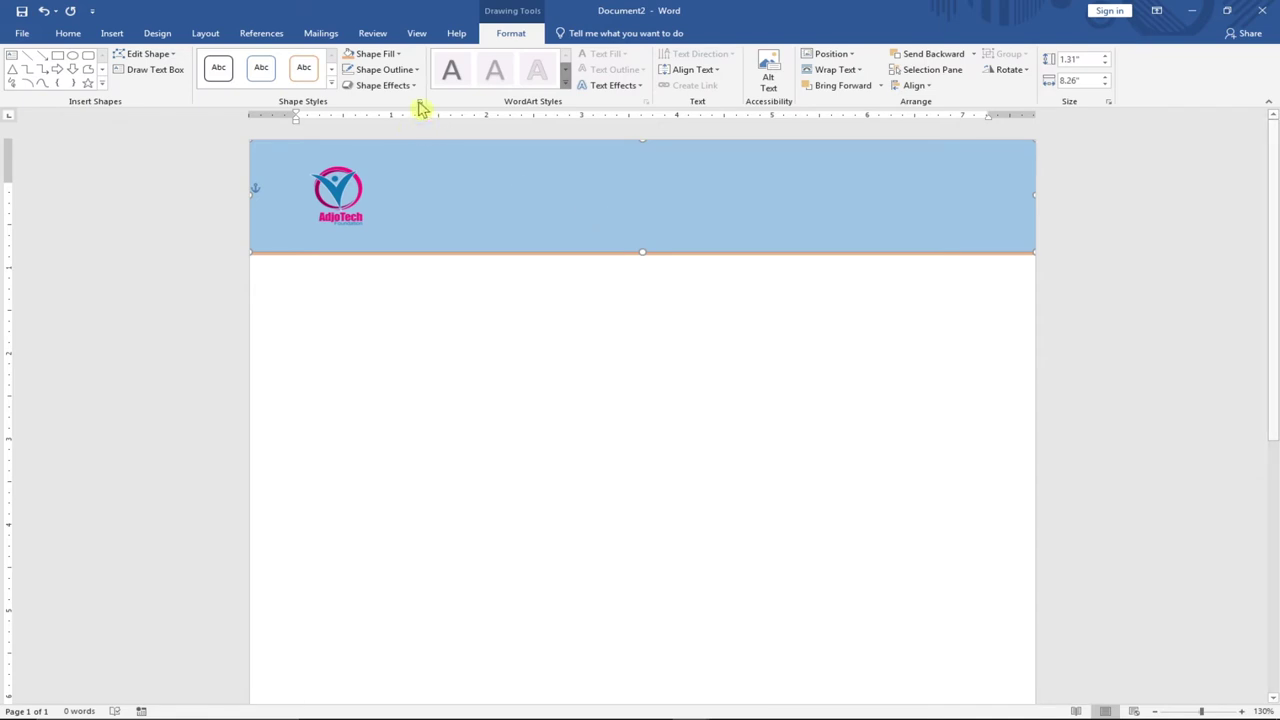
left_click(390, 54)
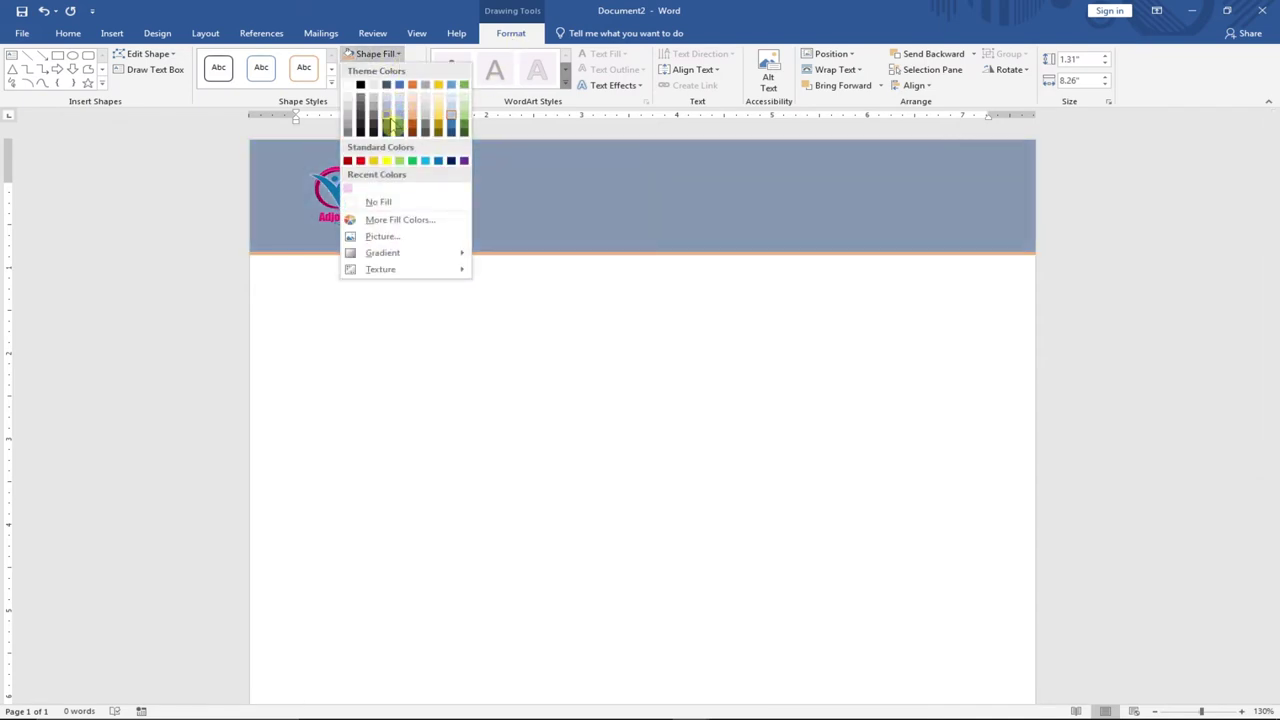
left_click(401, 128)
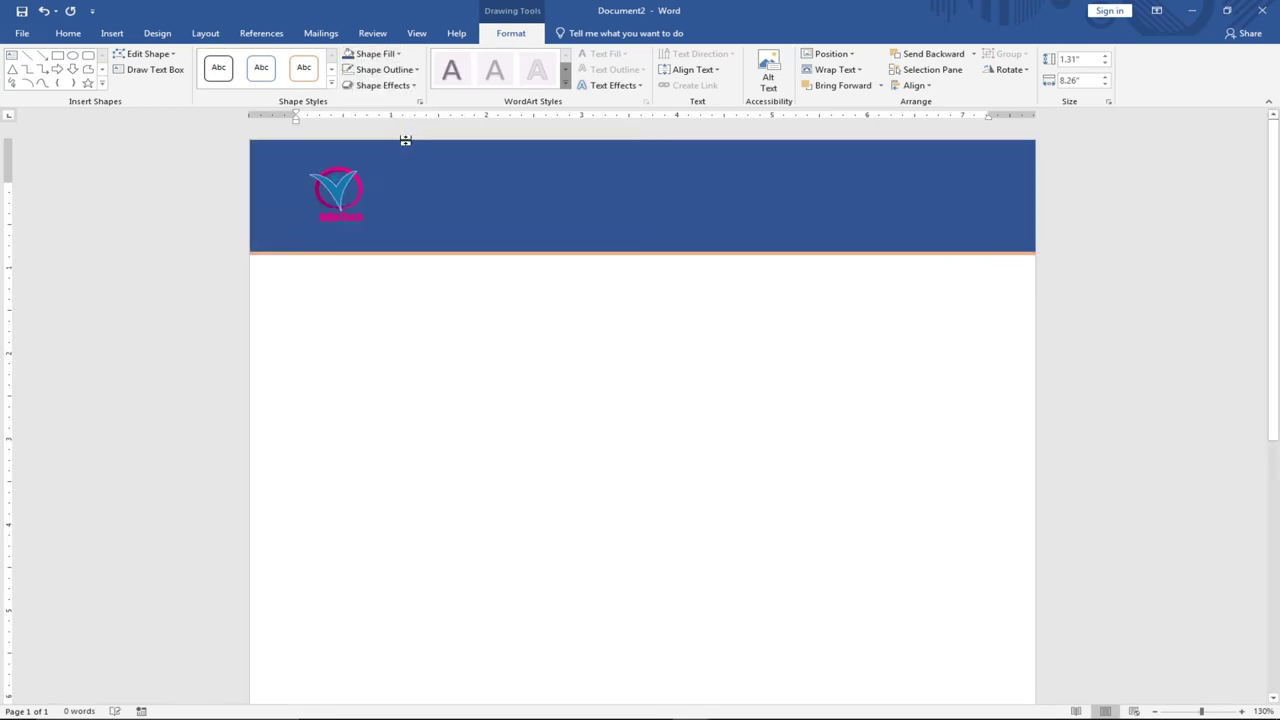
left_click(491, 334)
left_click(498, 193)
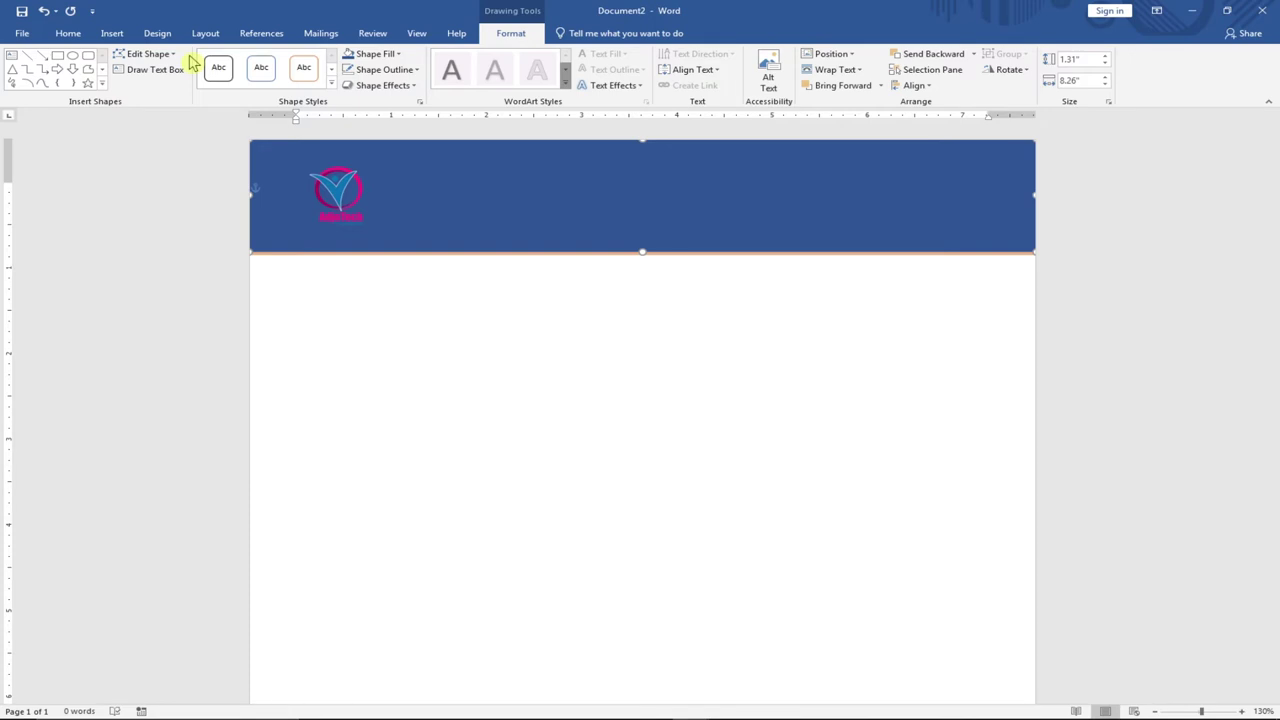
Draw a text box beside the logo and type 'ADJOTECH FOUNDATION'.
left_click(116, 36)
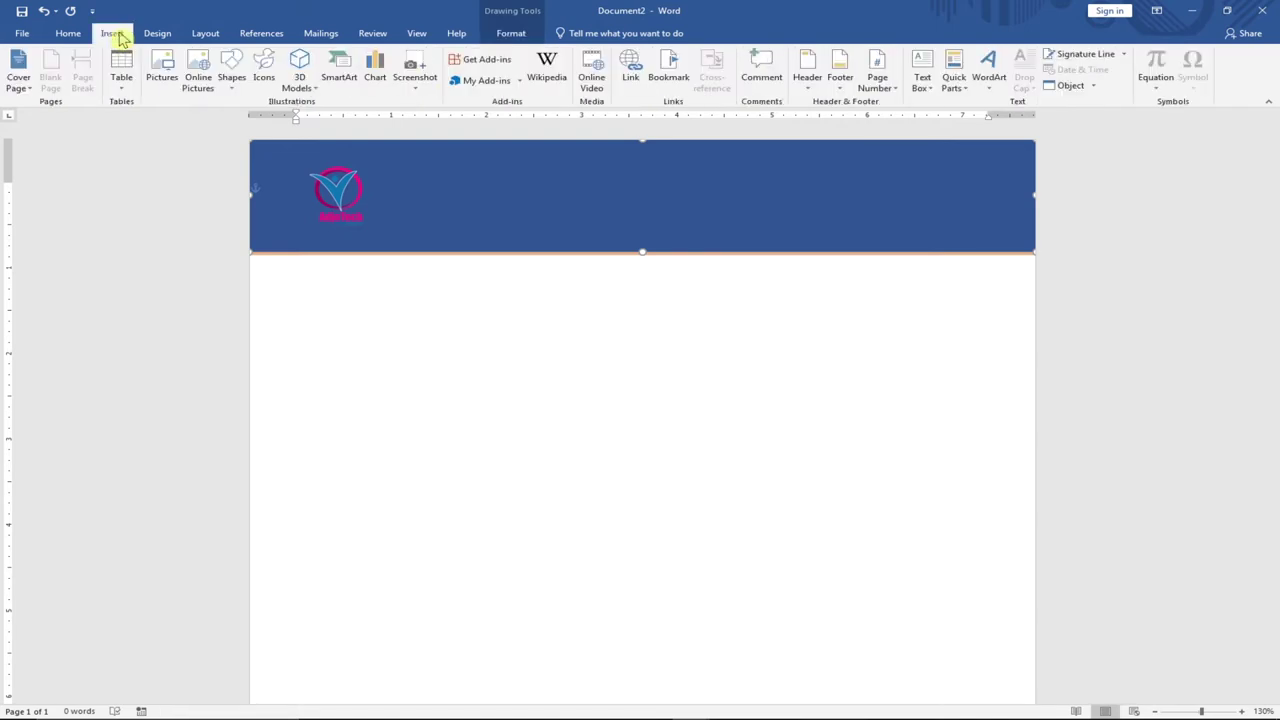
left_click(934, 95)
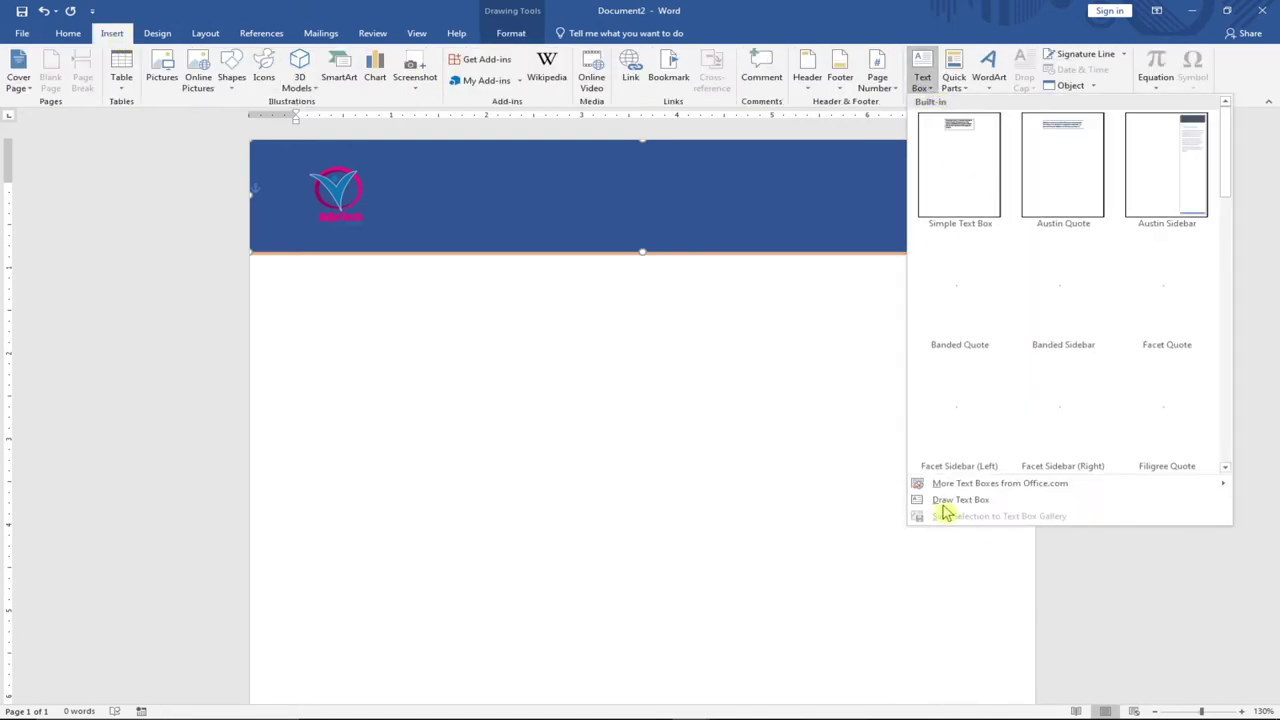
left_click(955, 500)
left_click_drag(403, 157, 870, 207)
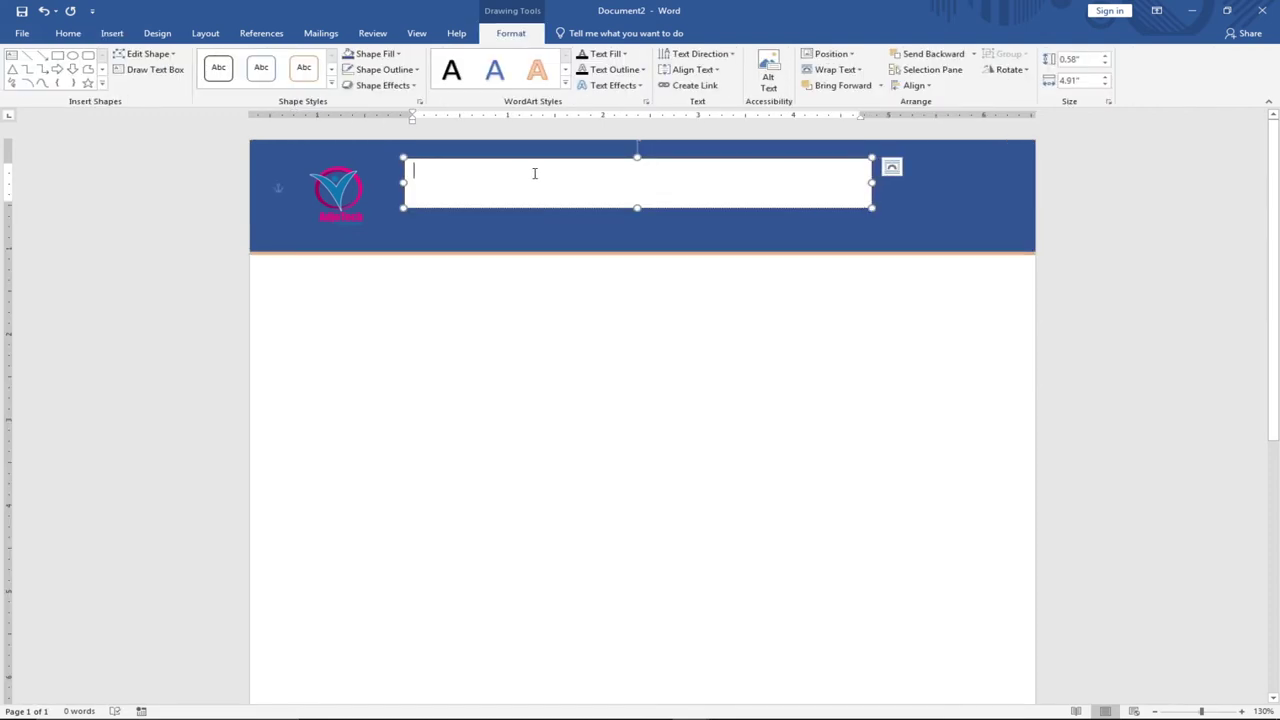
type("ADJOTE")
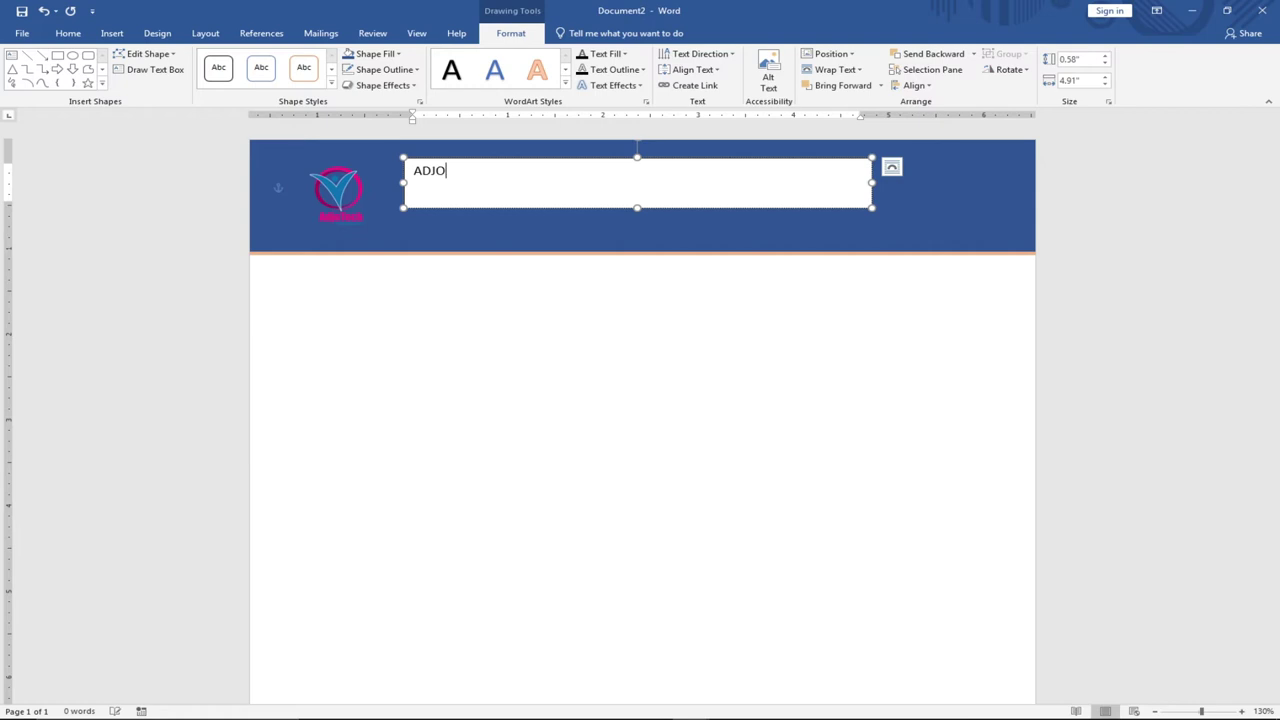
key("BackSpace")
key("BackSpace")
key("BackSpace")
key("BackSpace")
key("BackSpace")
type("UNDATION")
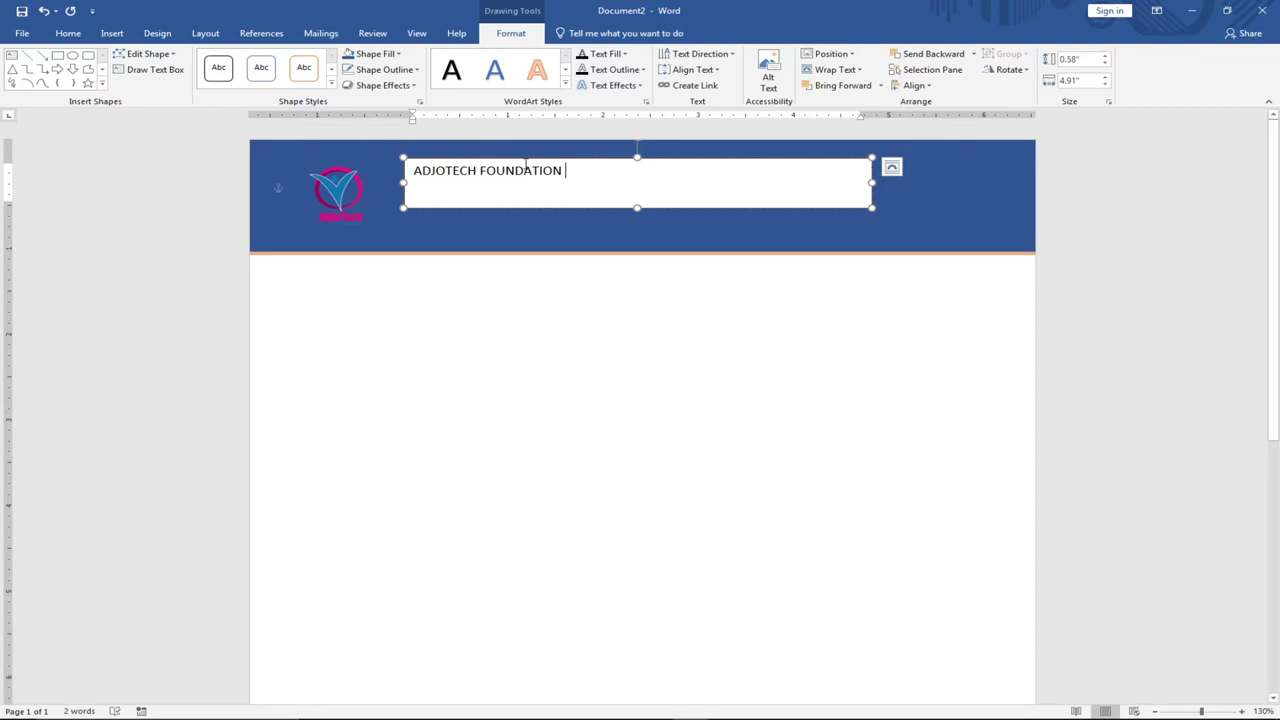
left_click_drag(573, 170, 414, 170)
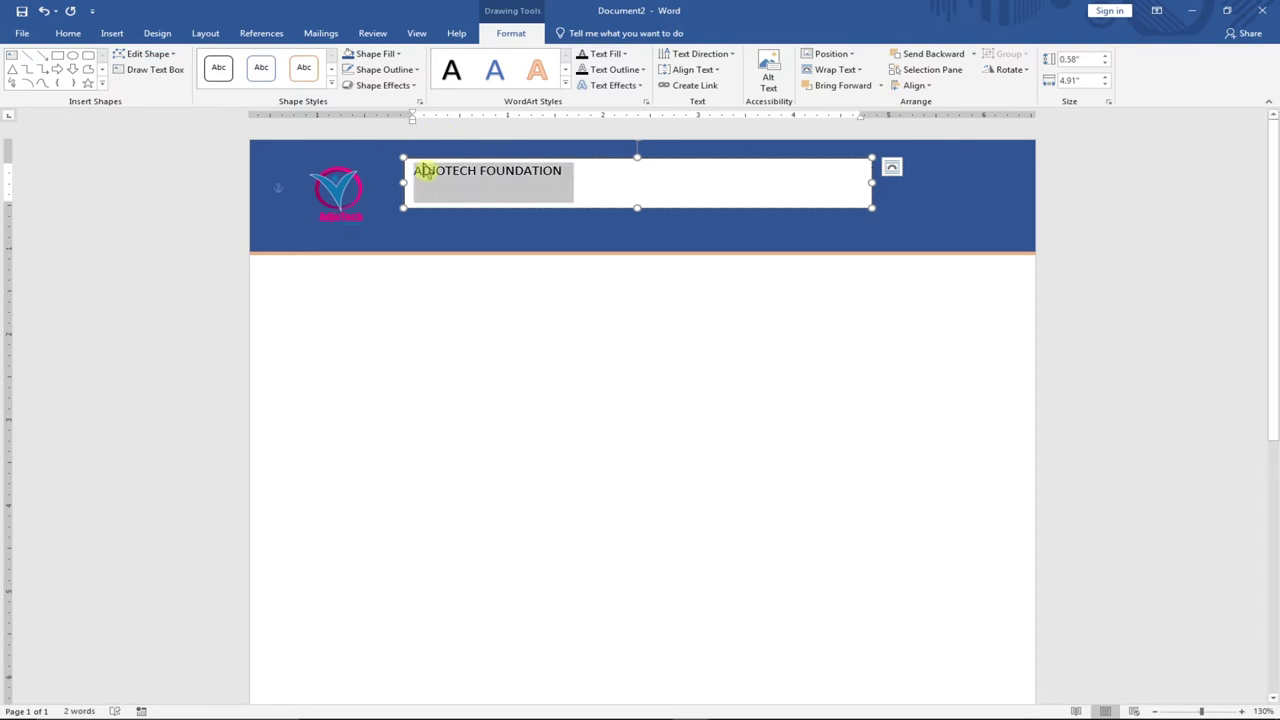
Set the title text to 28 pt and shift its text box slightly right.
left_click(68, 33)
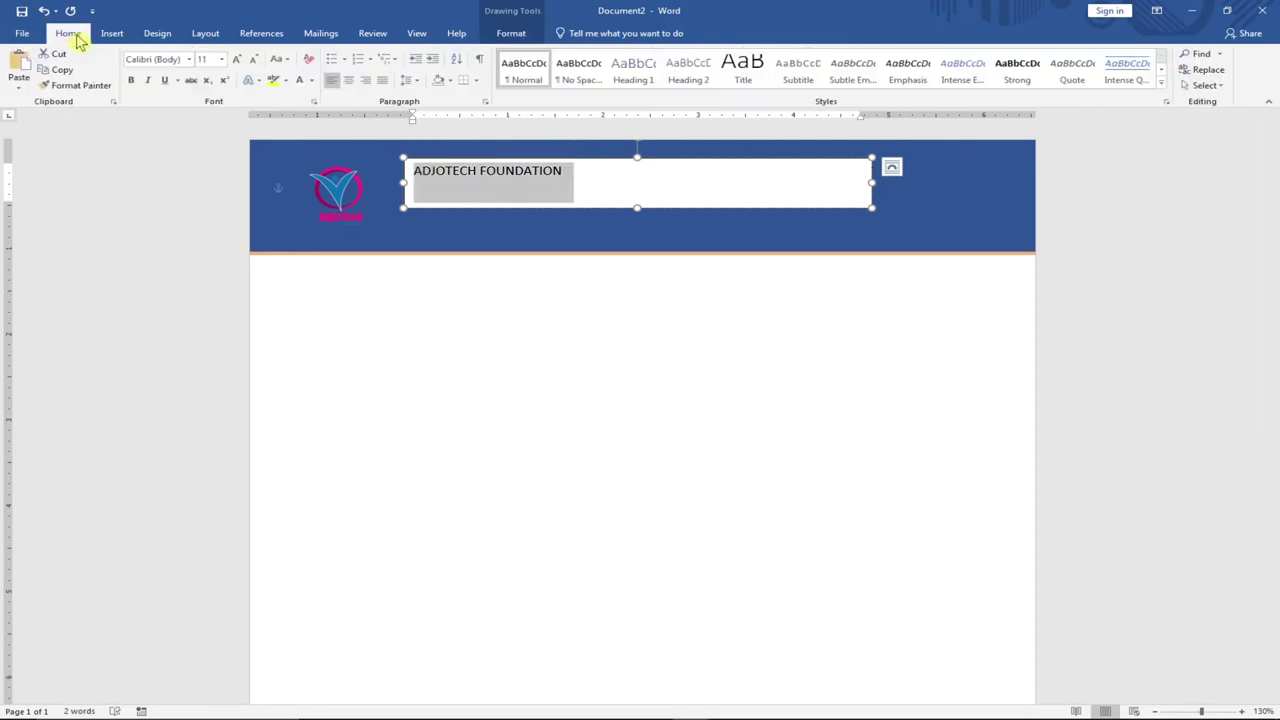
left_click(223, 59)
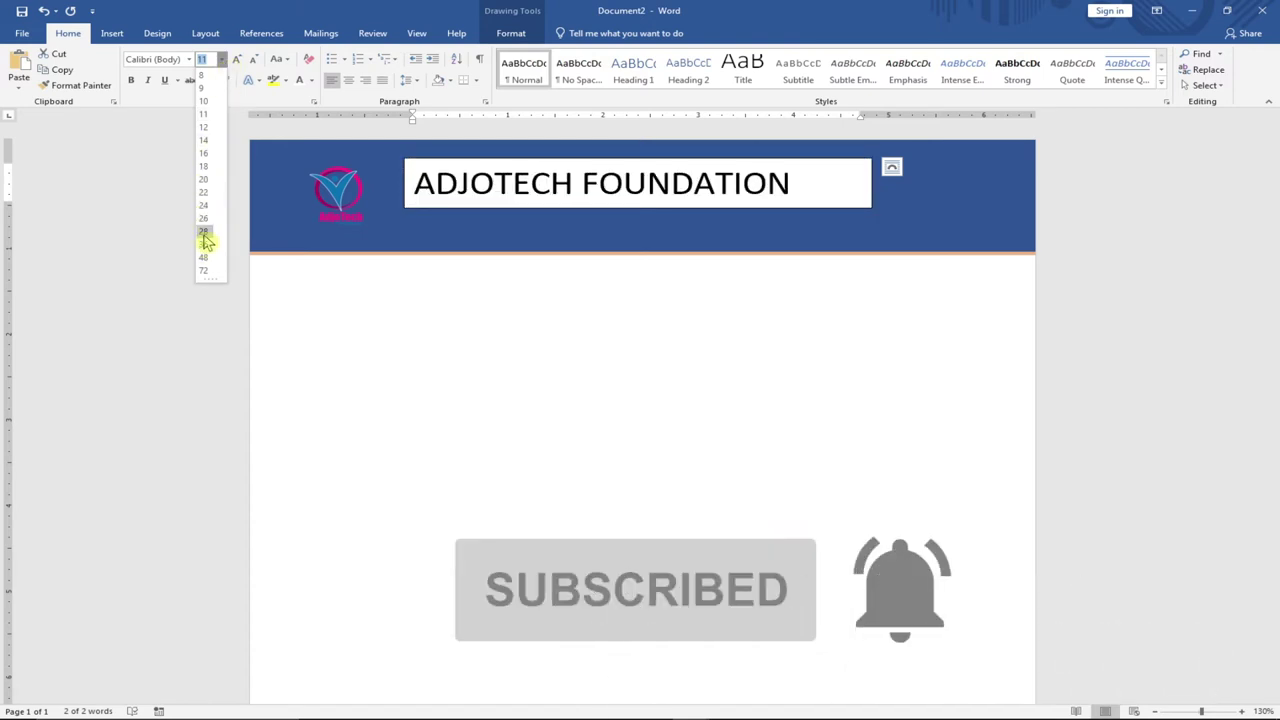
left_click(200, 236)
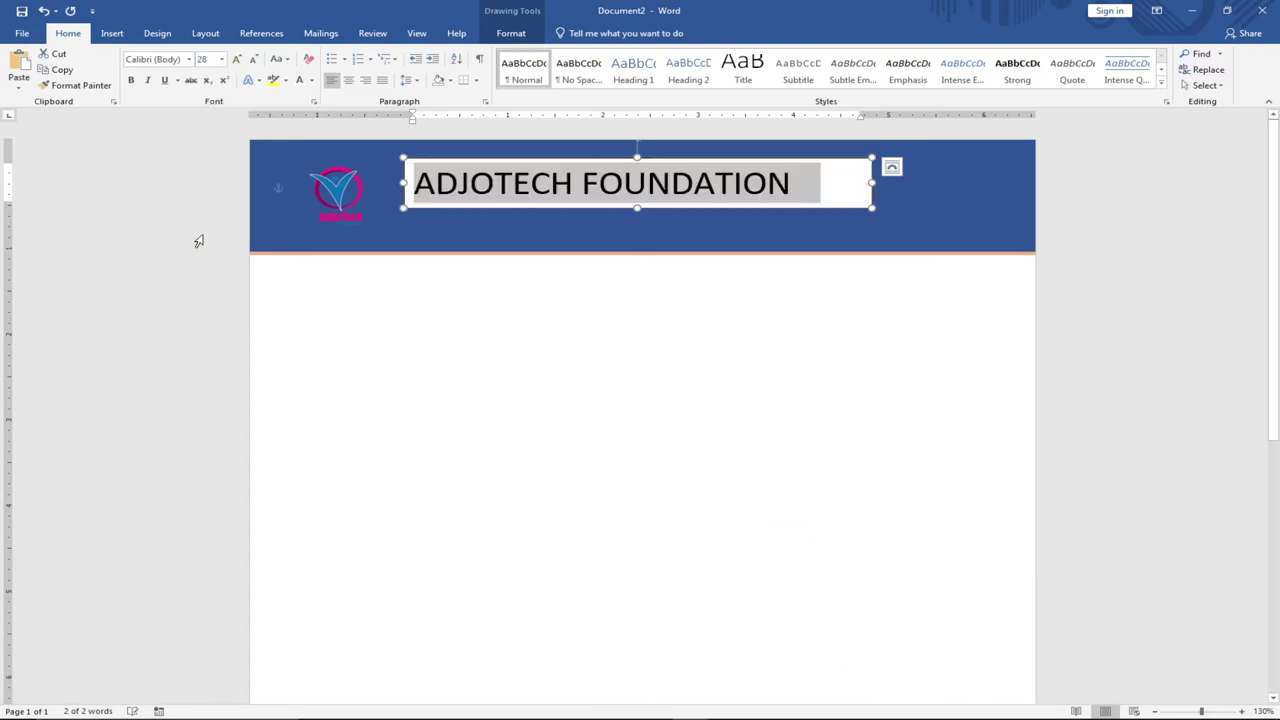
left_click(679, 186)
left_click_drag(688, 160, 715, 157)
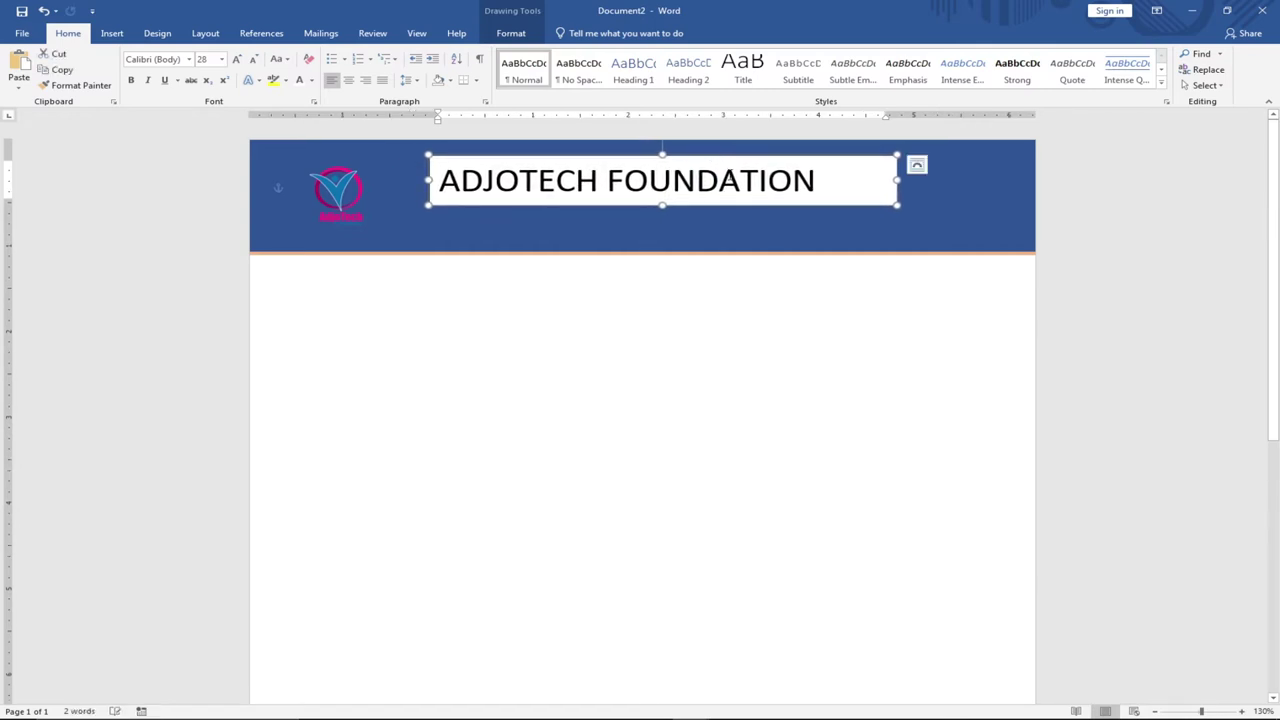
Make the ADJOTECH FOUNDATION text white.
left_click(740, 182)
triple_click(566, 180)
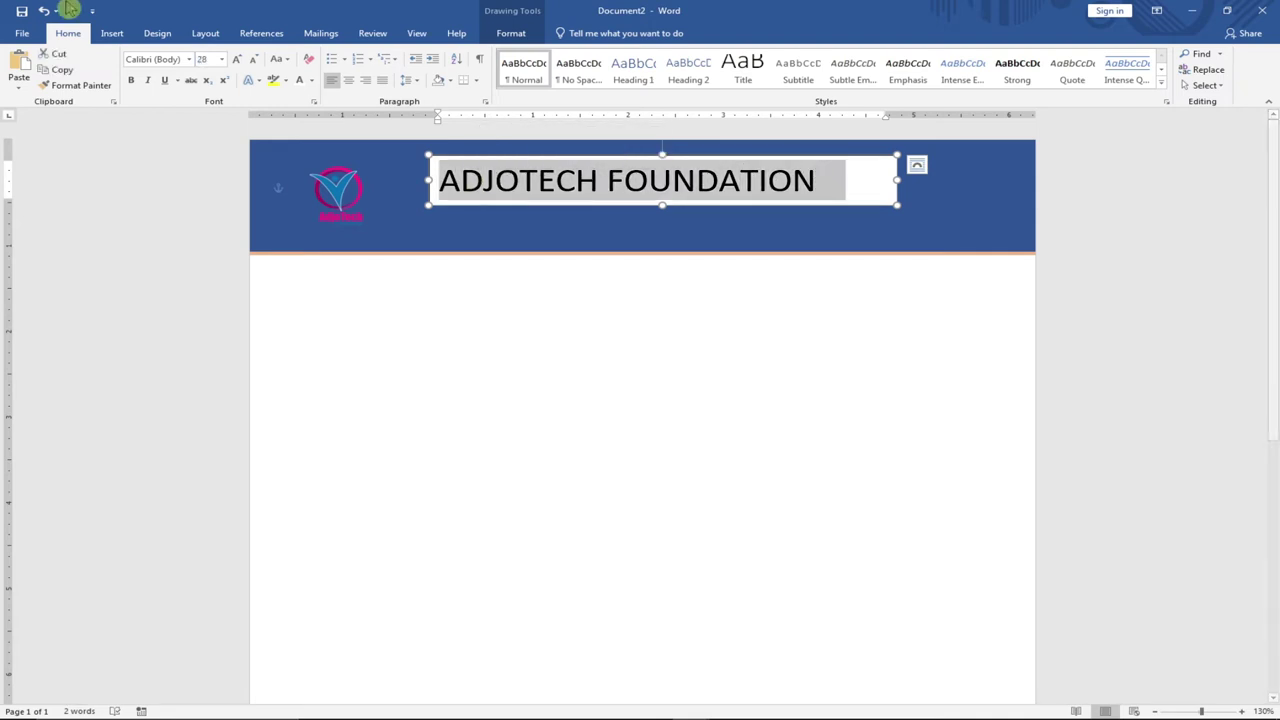
left_click(311, 81)
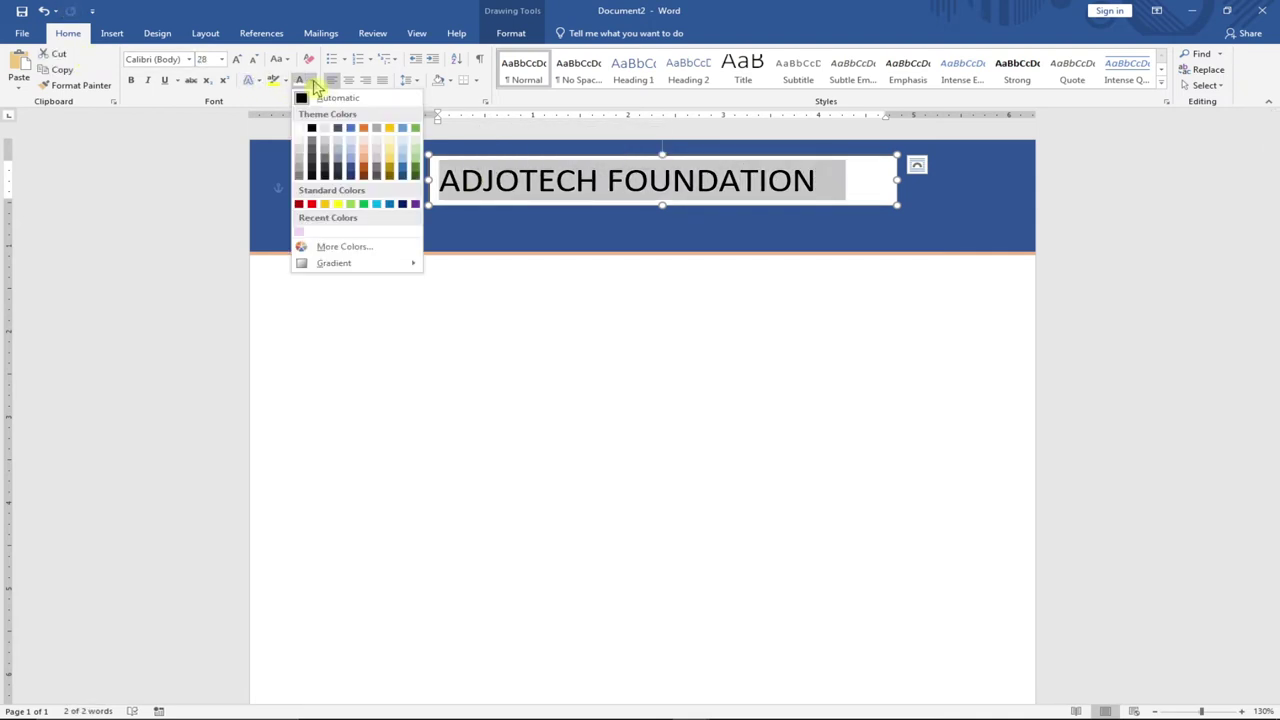
left_click(298, 128)
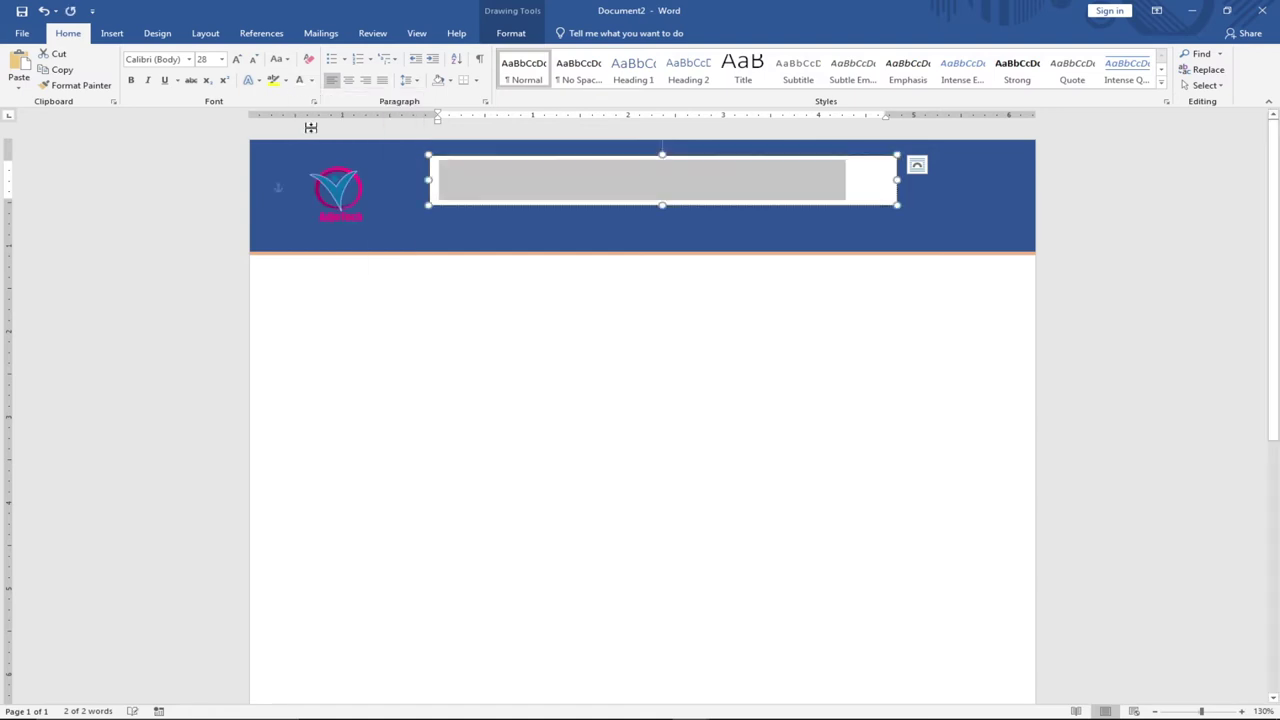
left_click(617, 196)
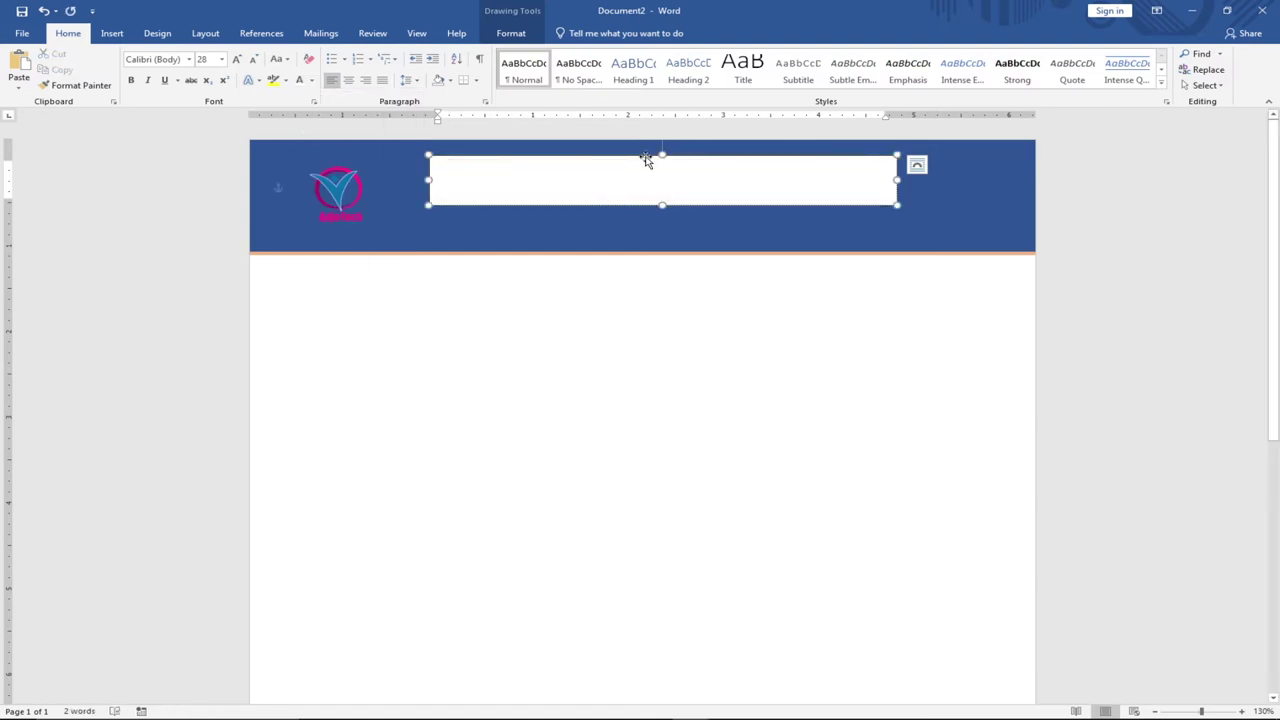
left_click(644, 158)
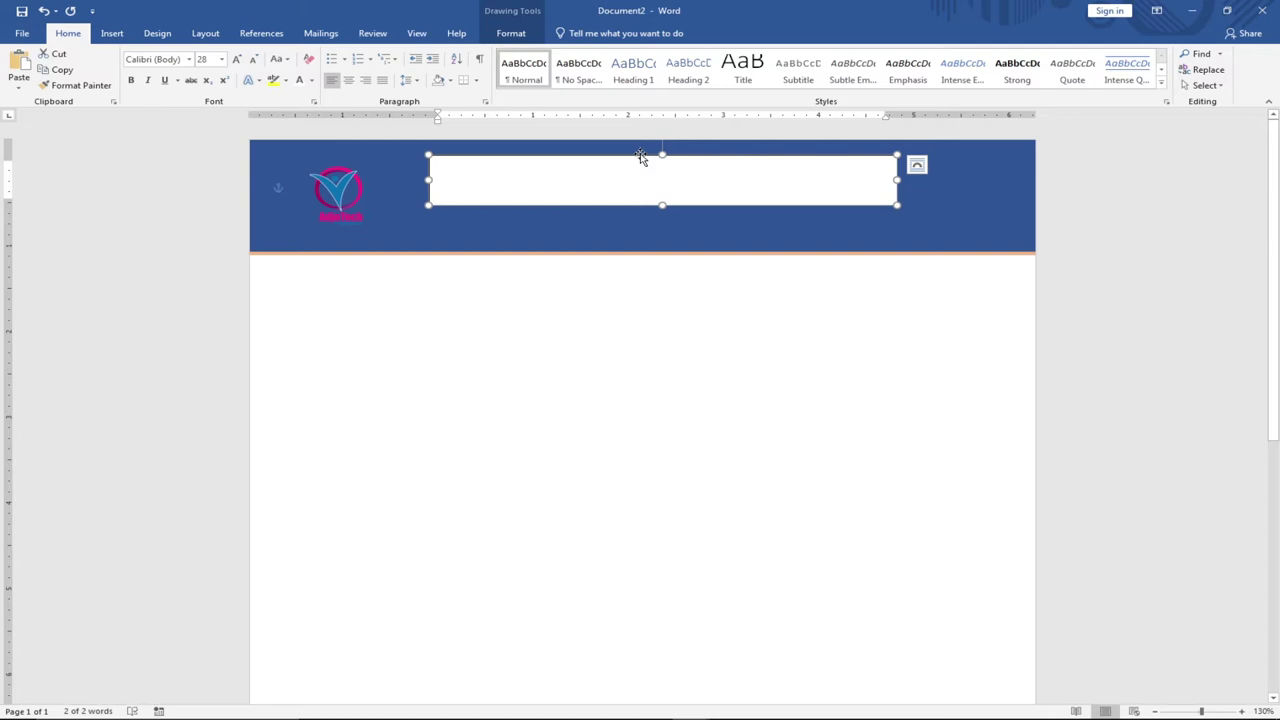
Set the ADJOTECH FOUNDATION title box's Shape Fill to No Fill.
left_click(510, 36)
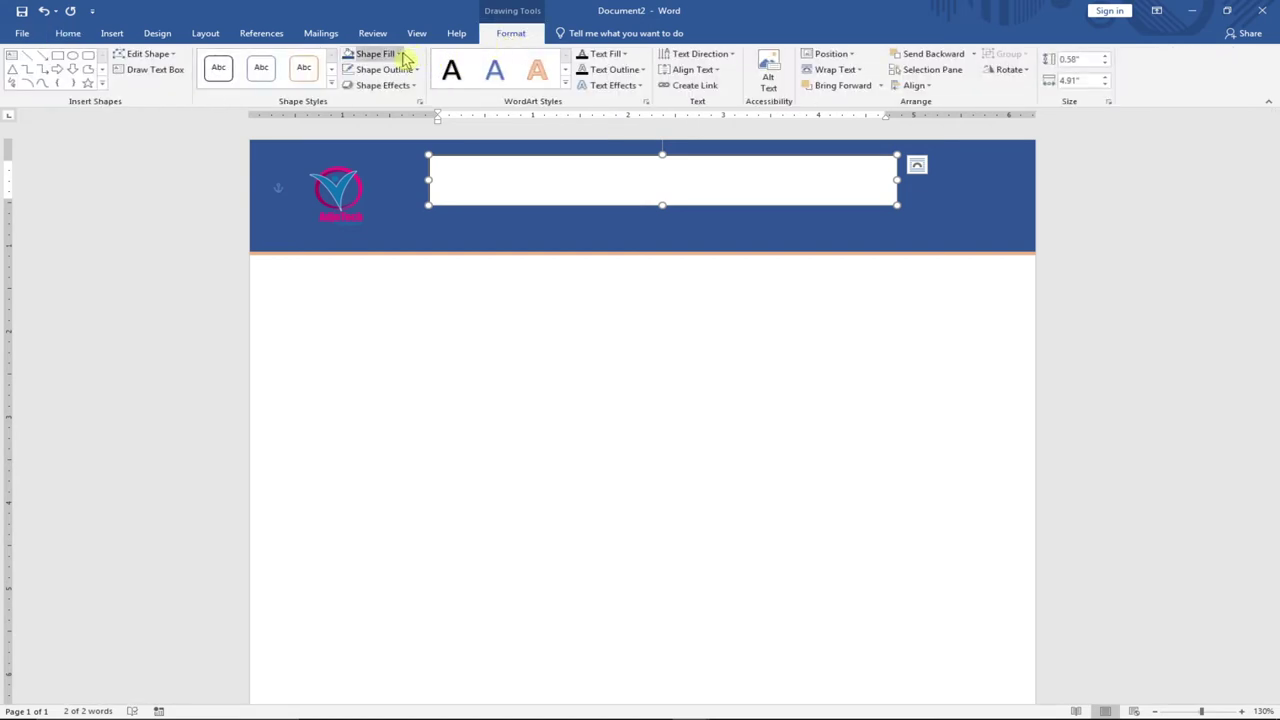
left_click(402, 55)
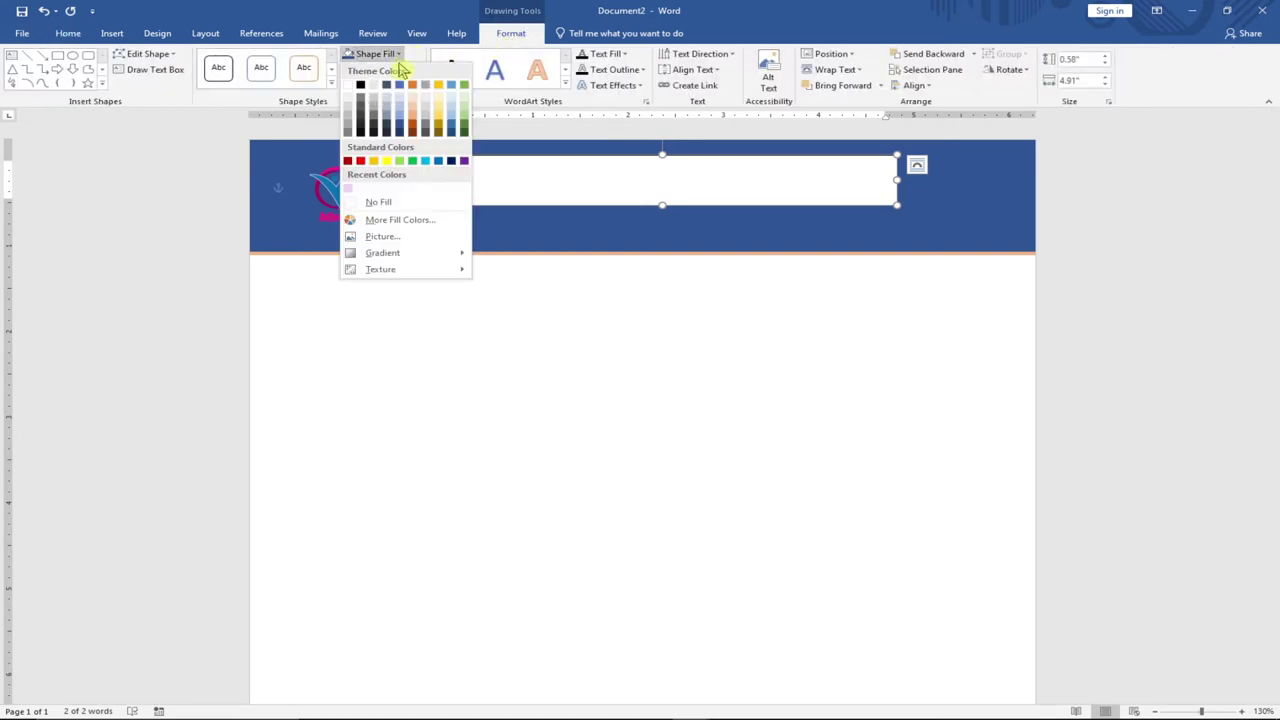
left_click(390, 203)
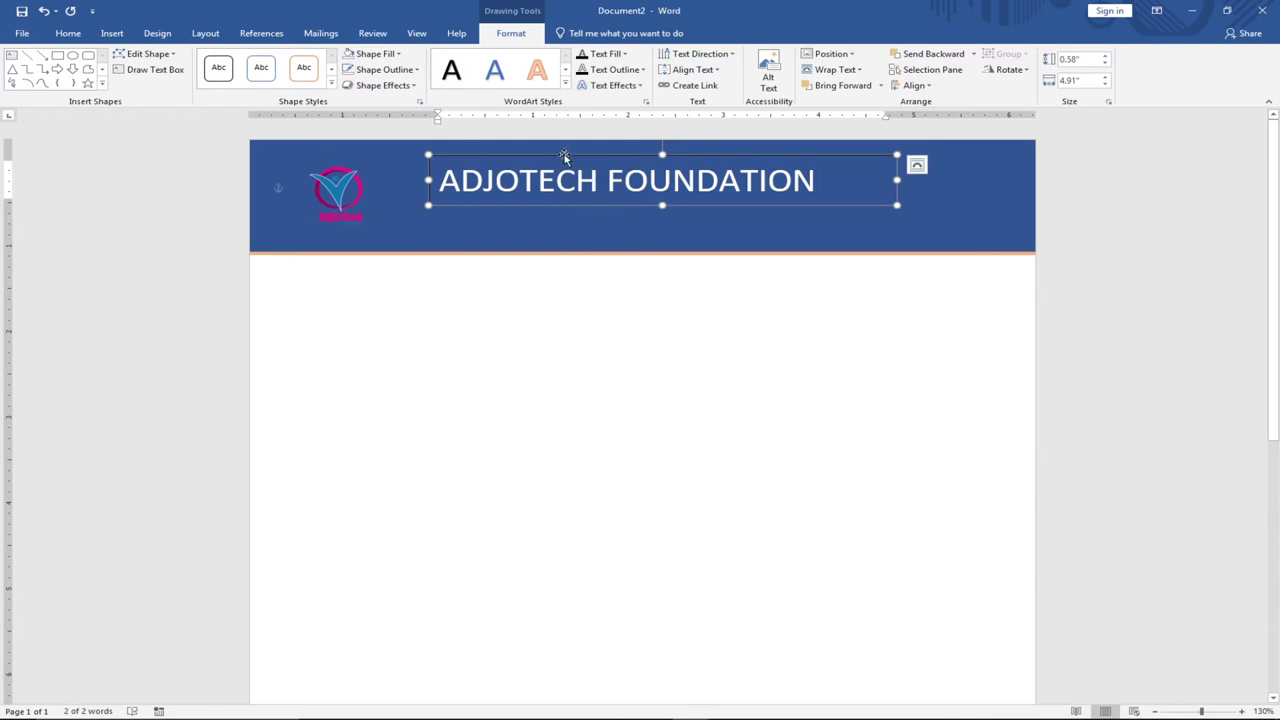
left_click(748, 230)
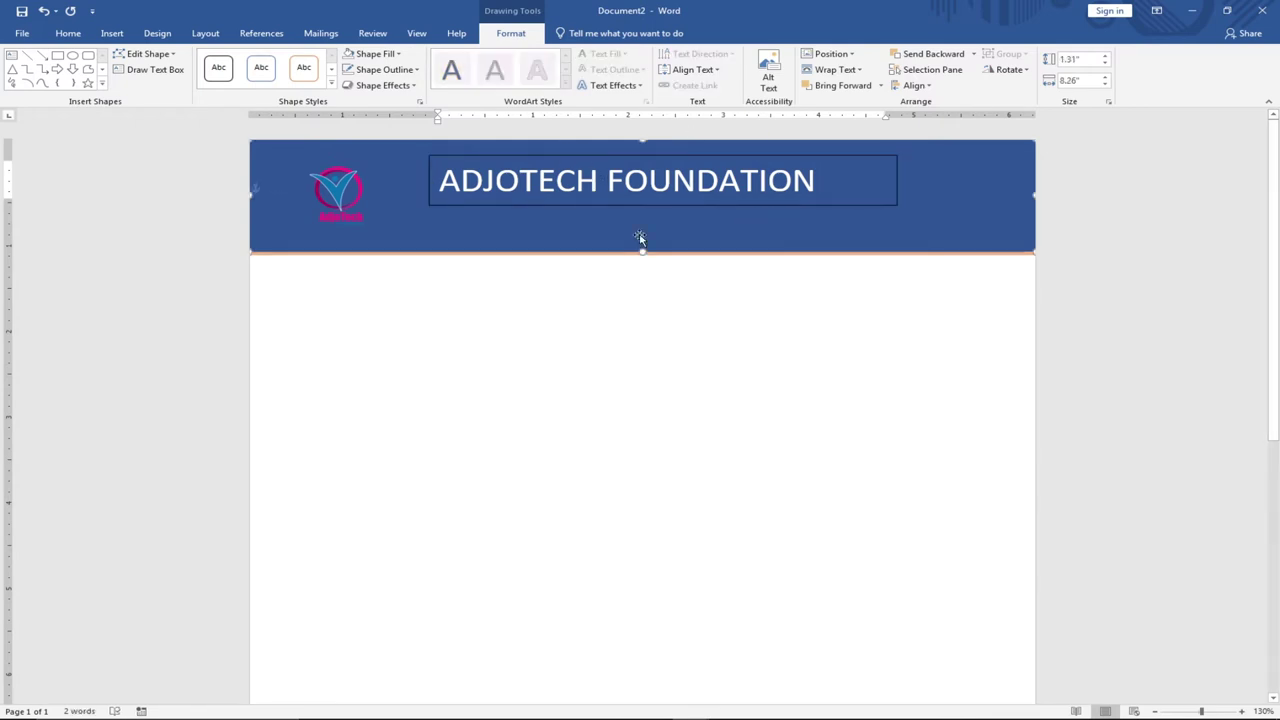
Set the title box's Shape Outline to No Outline and check the white heading on the banner.
left_click(595, 158)
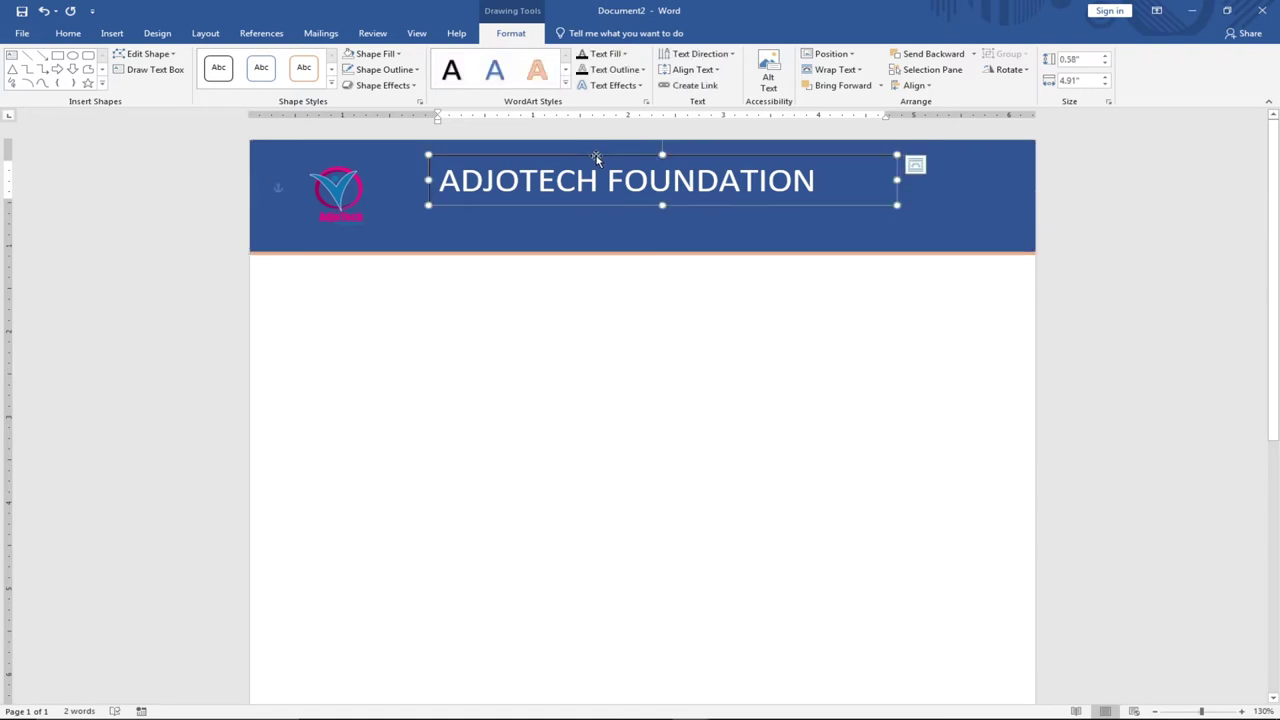
left_click(418, 72)
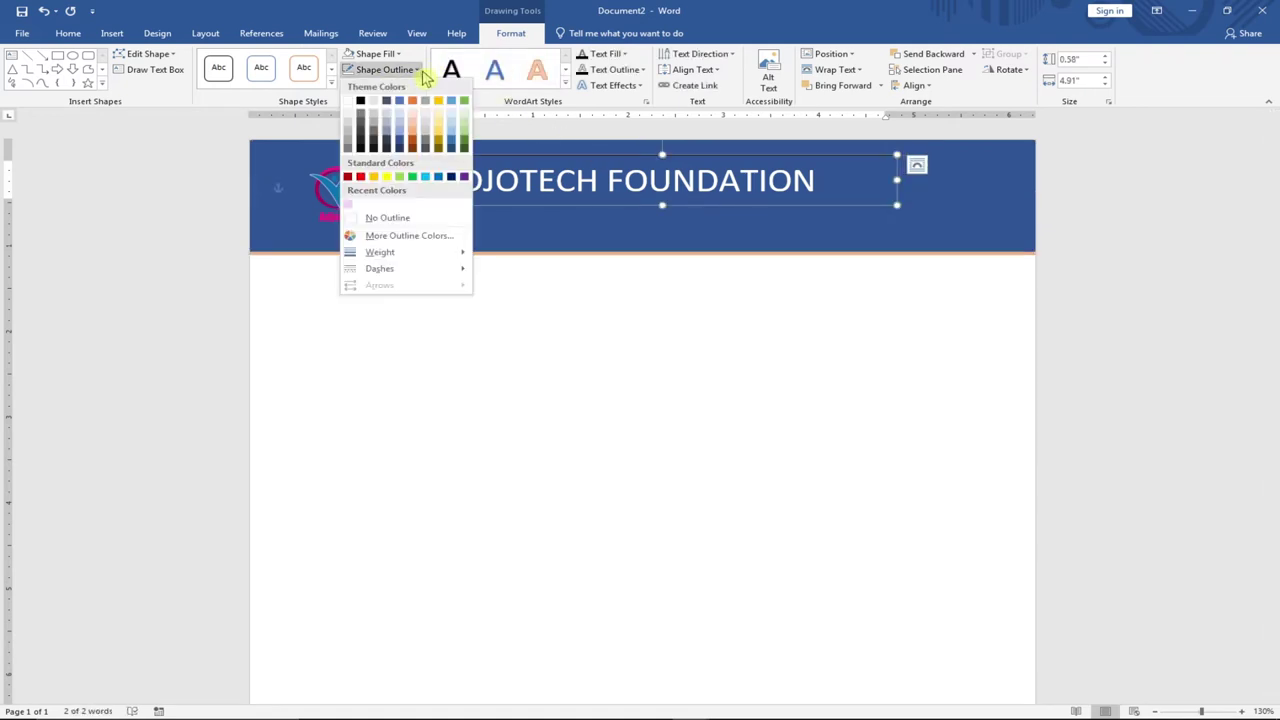
left_click(386, 218)
left_click(556, 183)
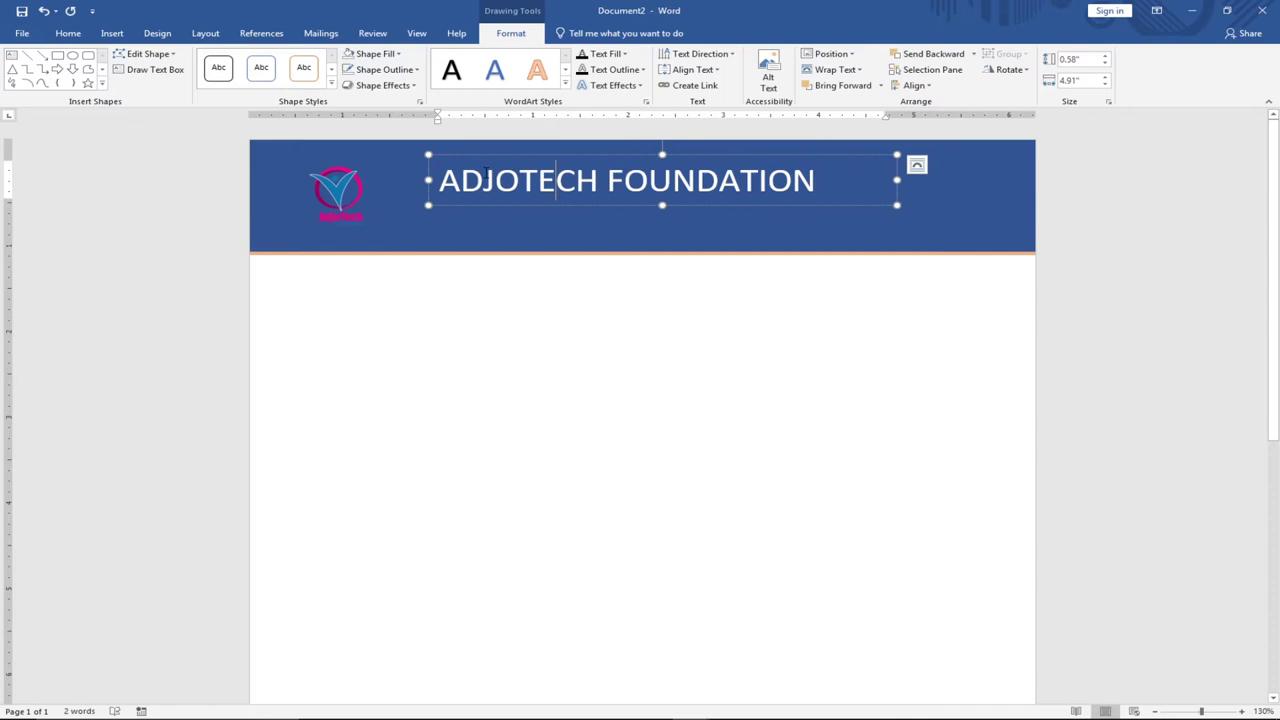
left_click_drag(441, 180, 846, 181)
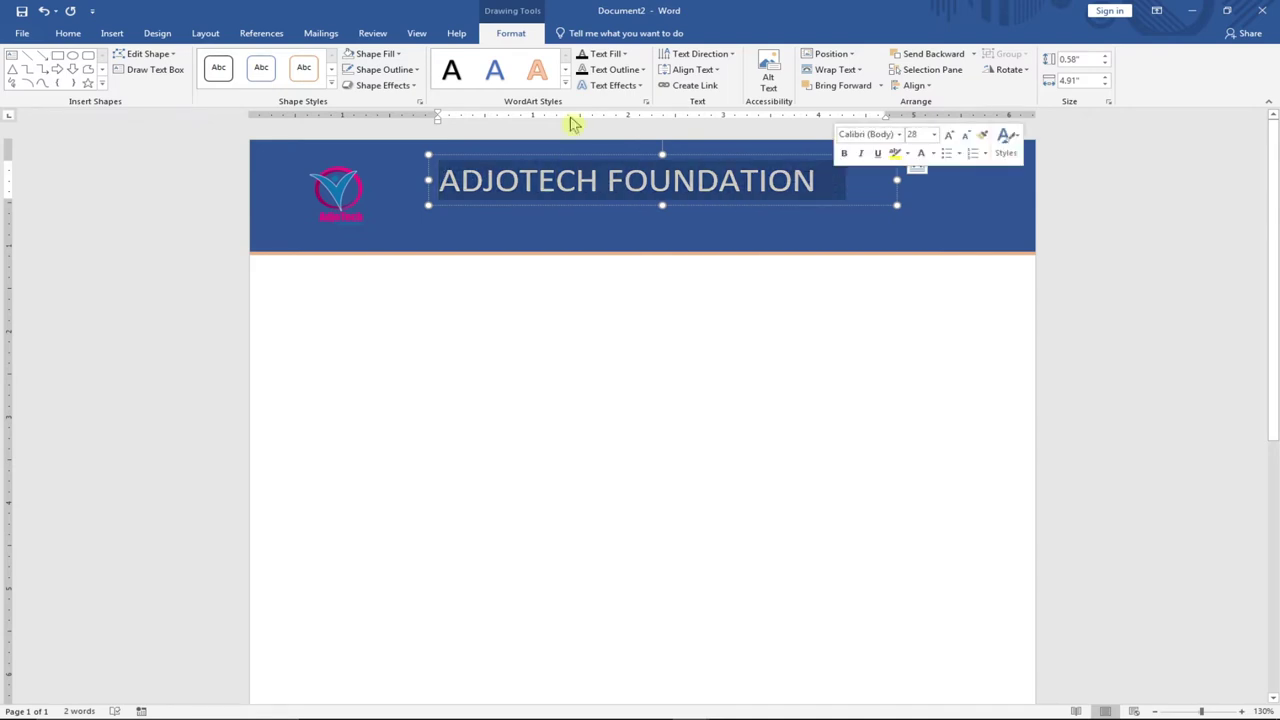
left_click(555, 241)
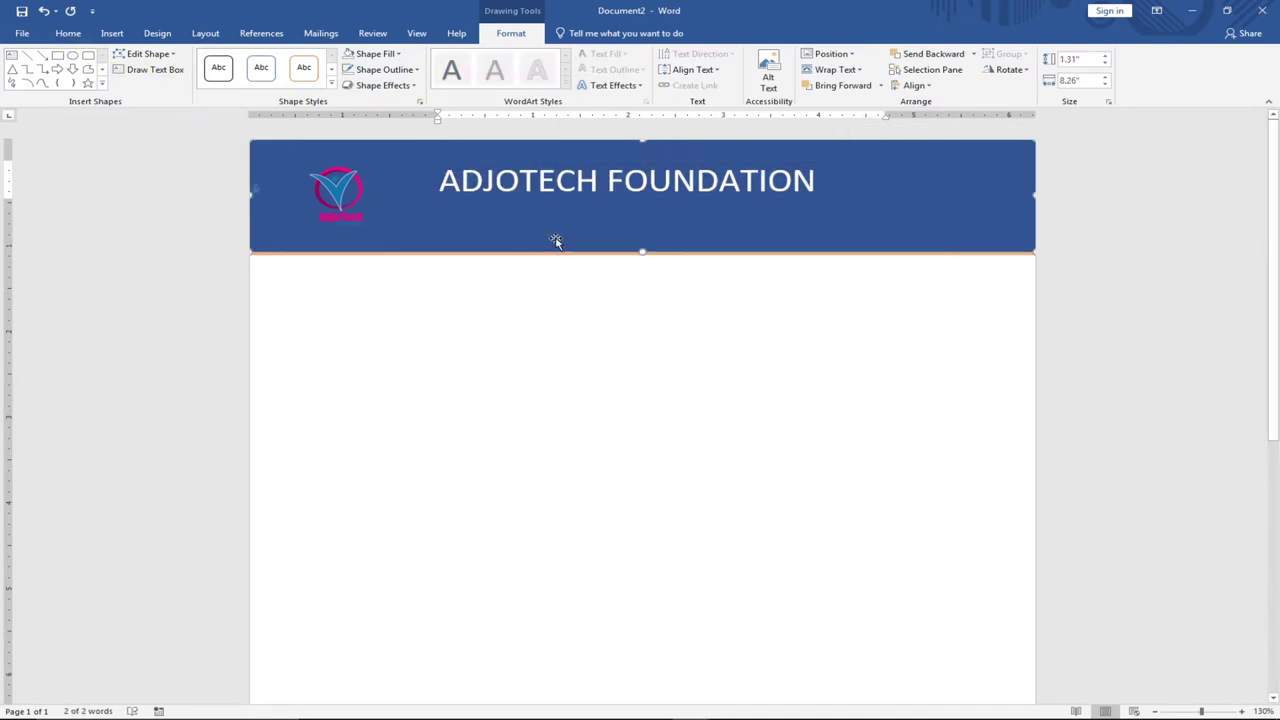
left_click(566, 180)
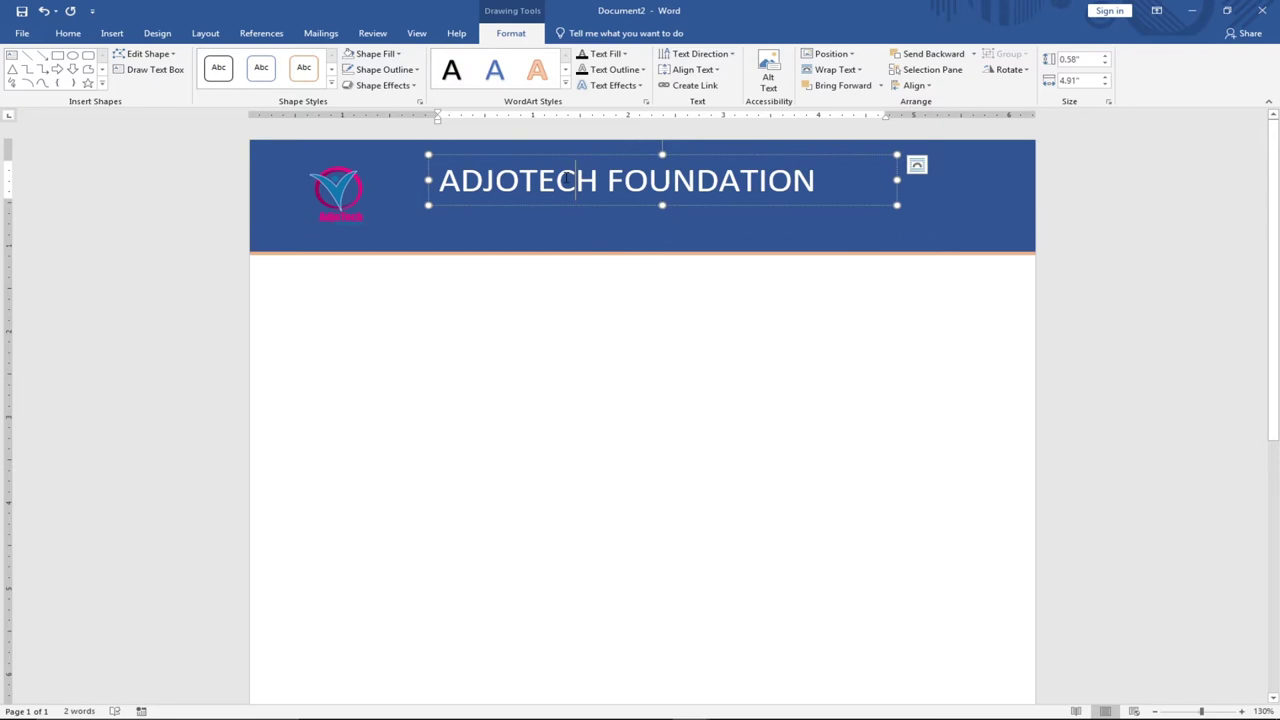
left_click(715, 220)
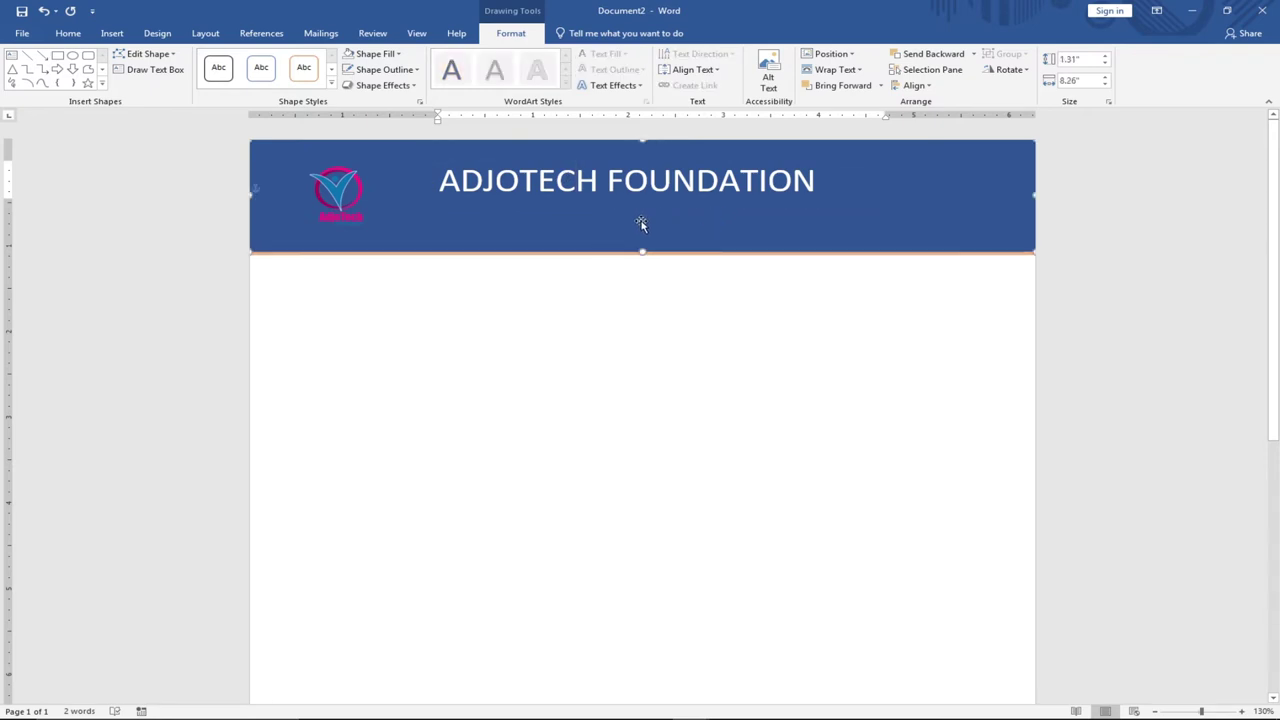
left_click(110, 35)
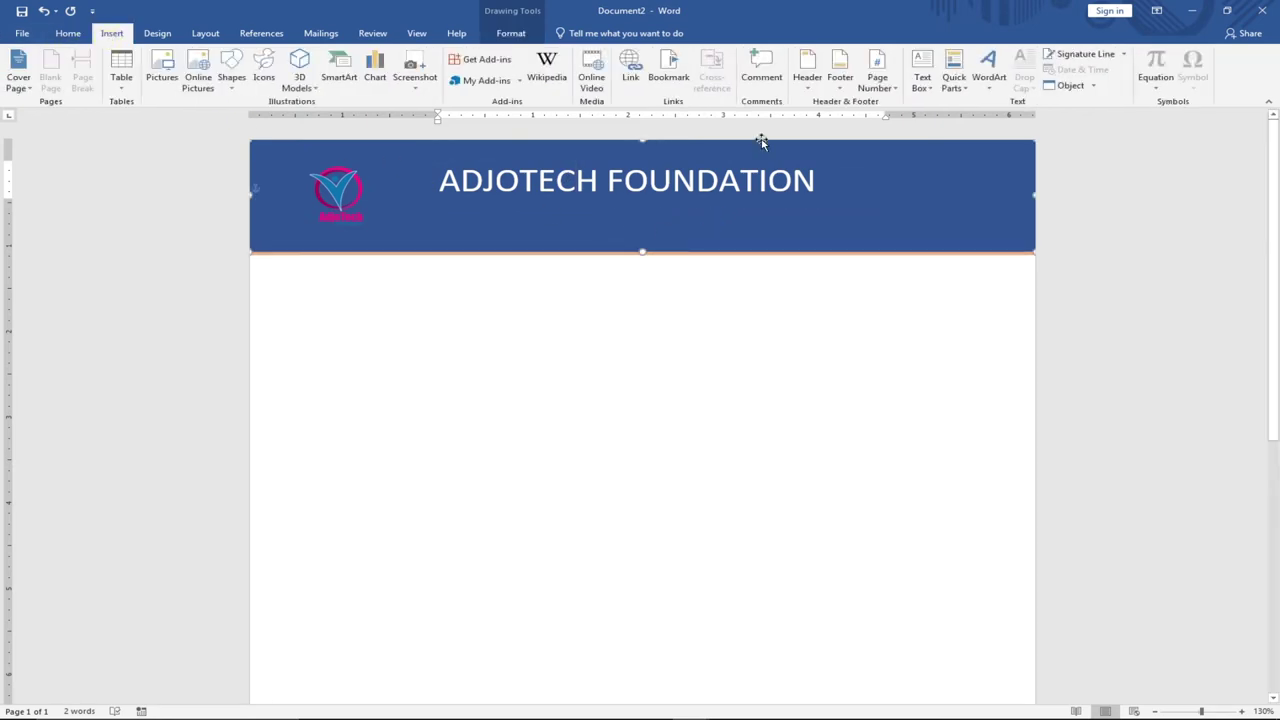
Draw a new text box just below the ADJOTECH FOUNDATION title for the address.
left_click(922, 85)
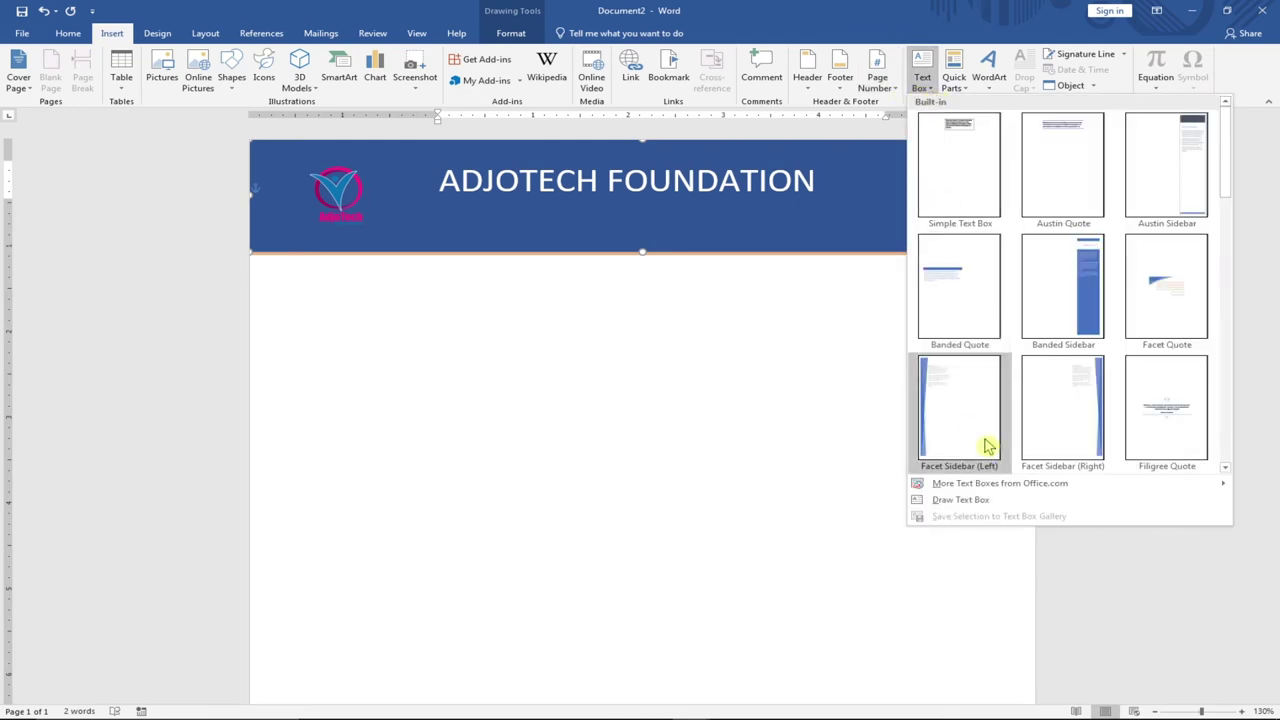
left_click(962, 500)
left_click_drag(519, 200, 762, 224)
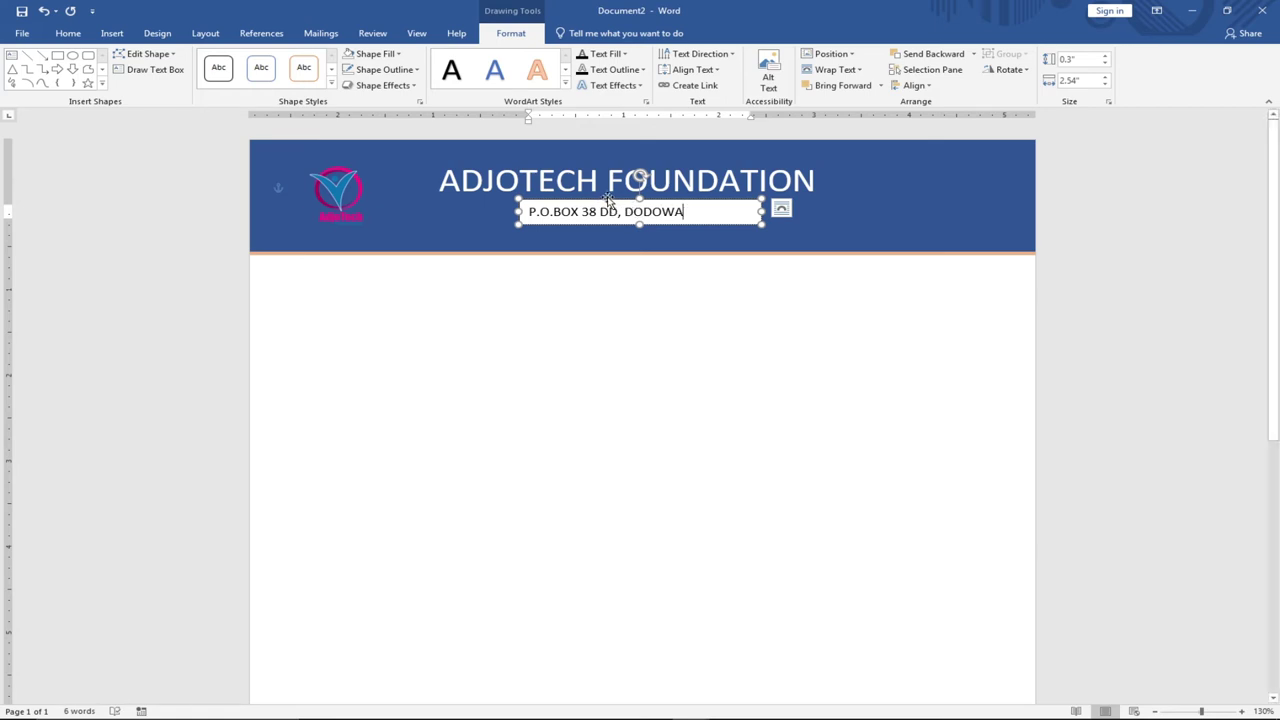
Give the address box No Fill and No Outline.
left_click(402, 57)
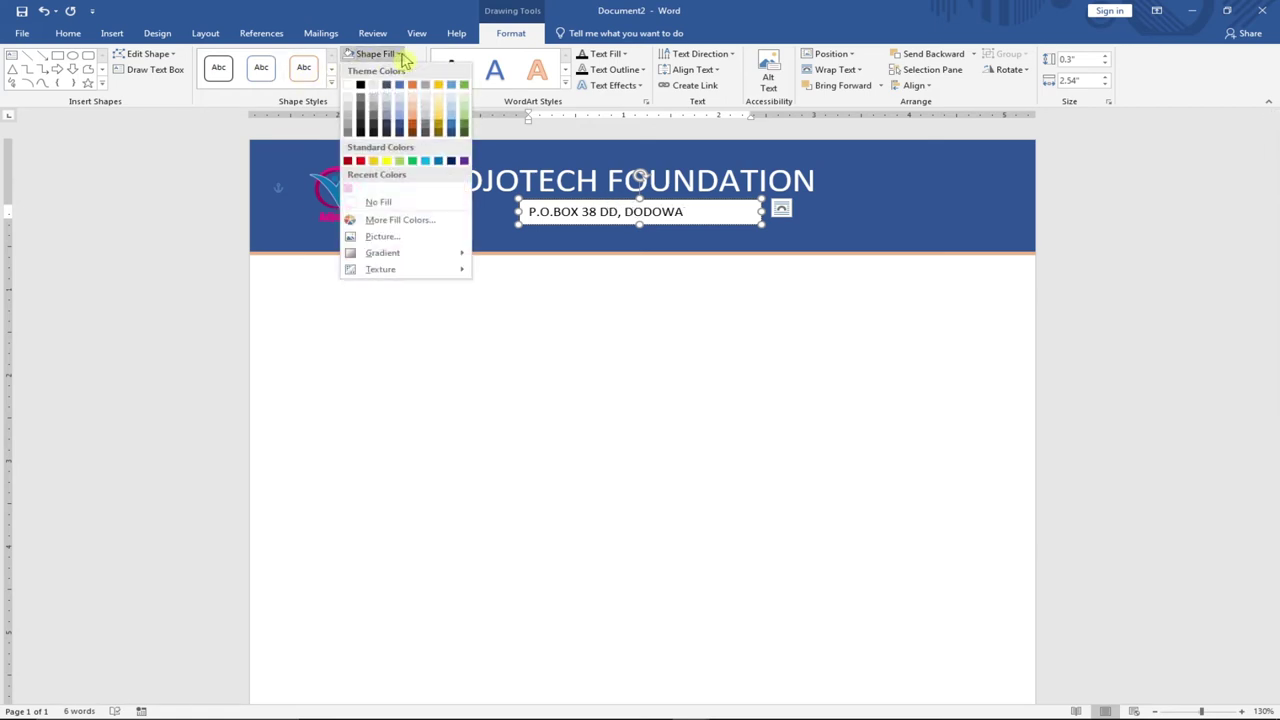
left_click(380, 203)
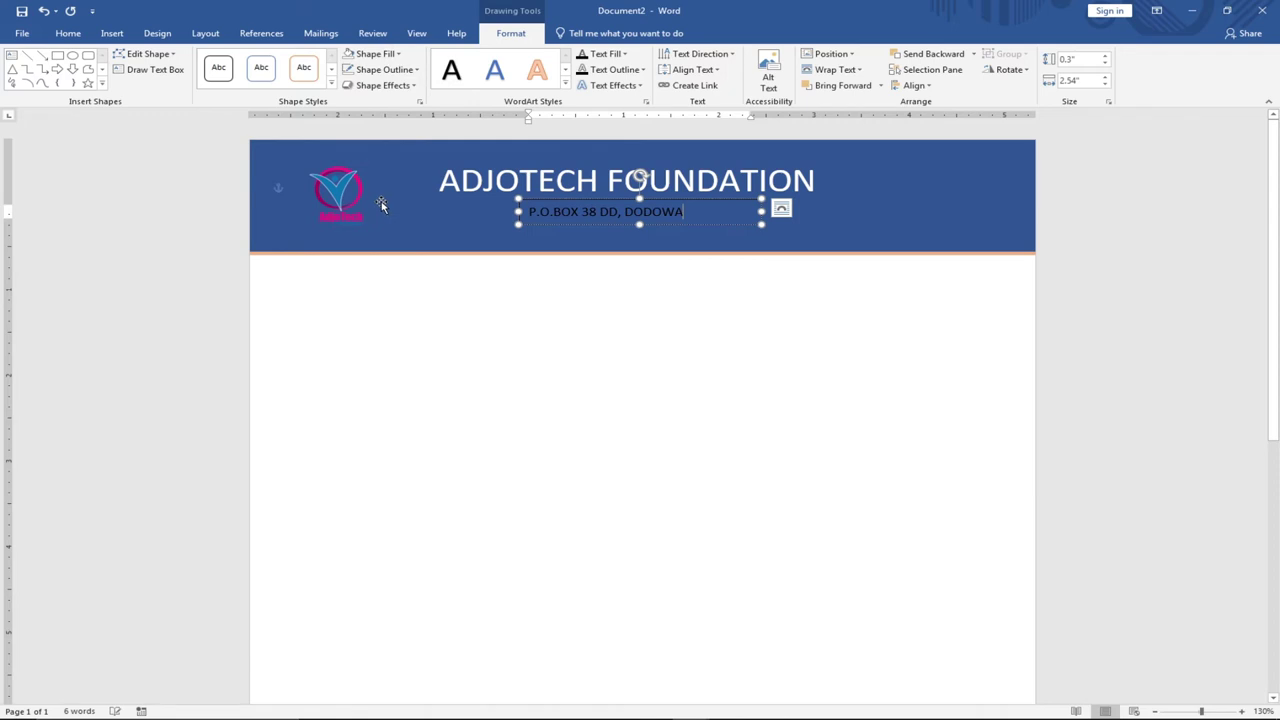
left_click(577, 201)
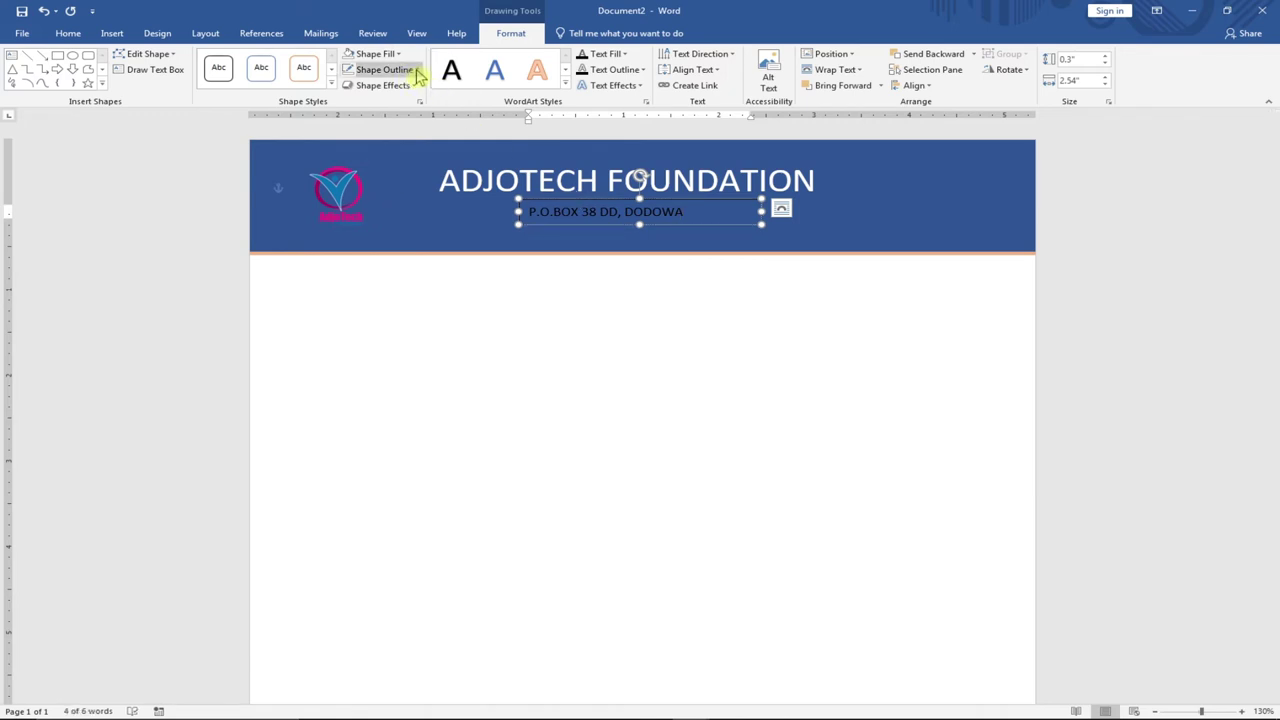
left_click(416, 70)
left_click(382, 217)
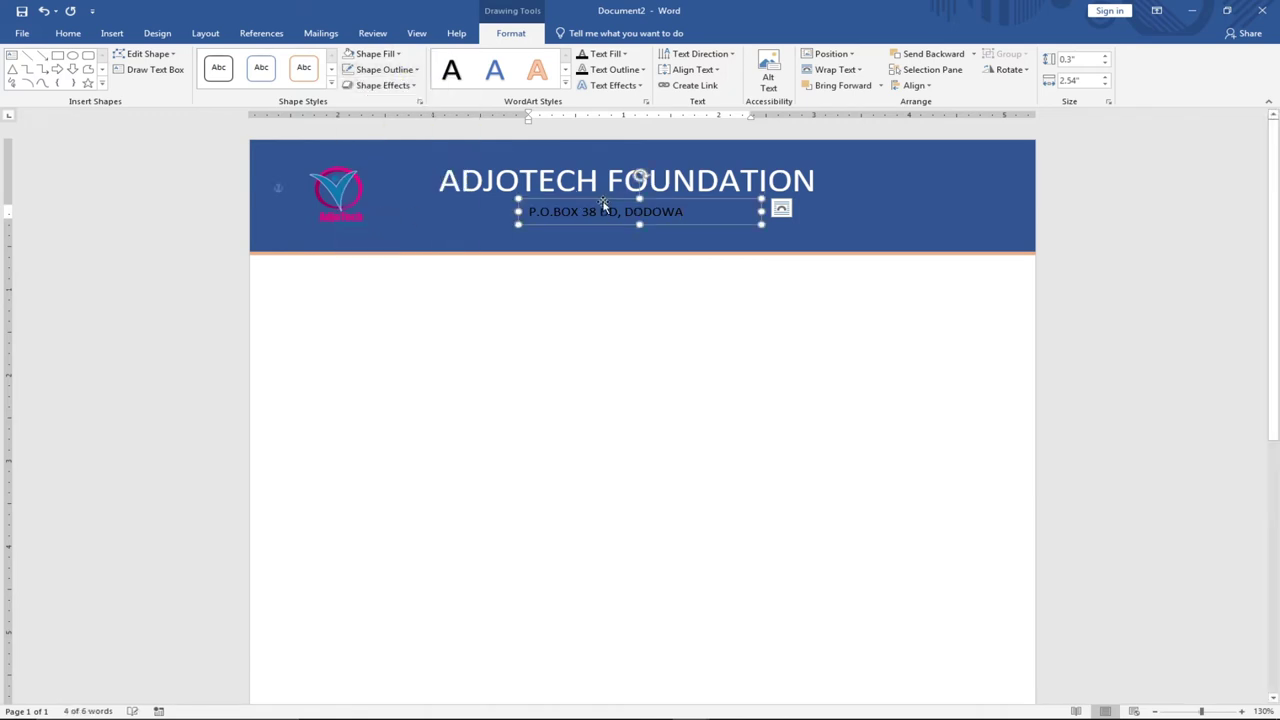
Centre the address box under the title and select all its text.
left_click_drag(602, 203, 627, 195)
left_click(608, 207)
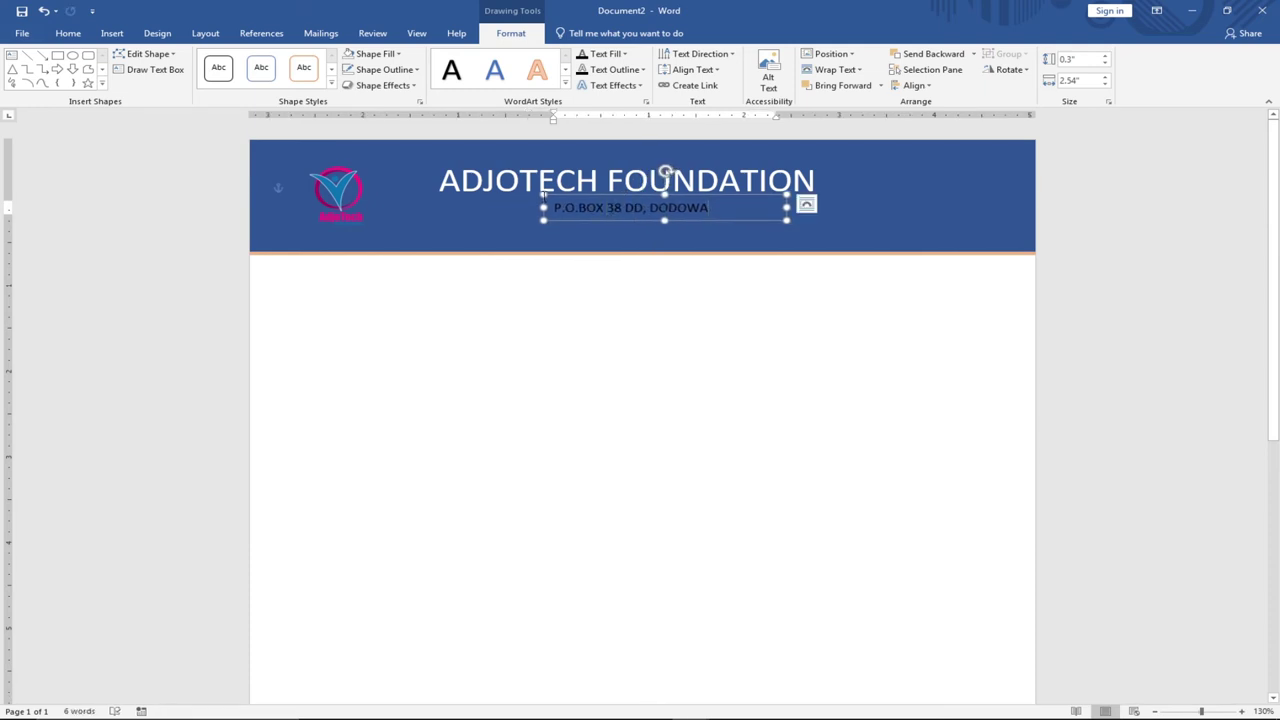
key("ctrl+a")
Make the address text white and place a duplicate of the address box just below it.
left_click(70, 36)
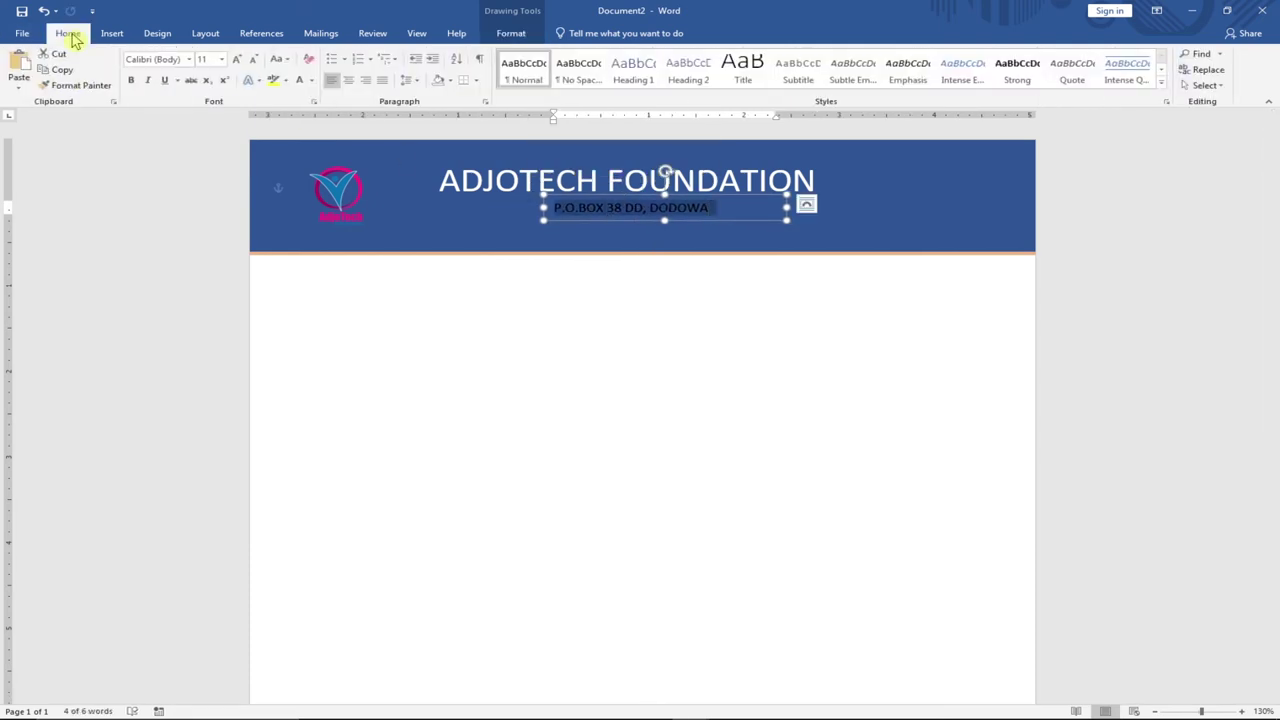
left_click(311, 80)
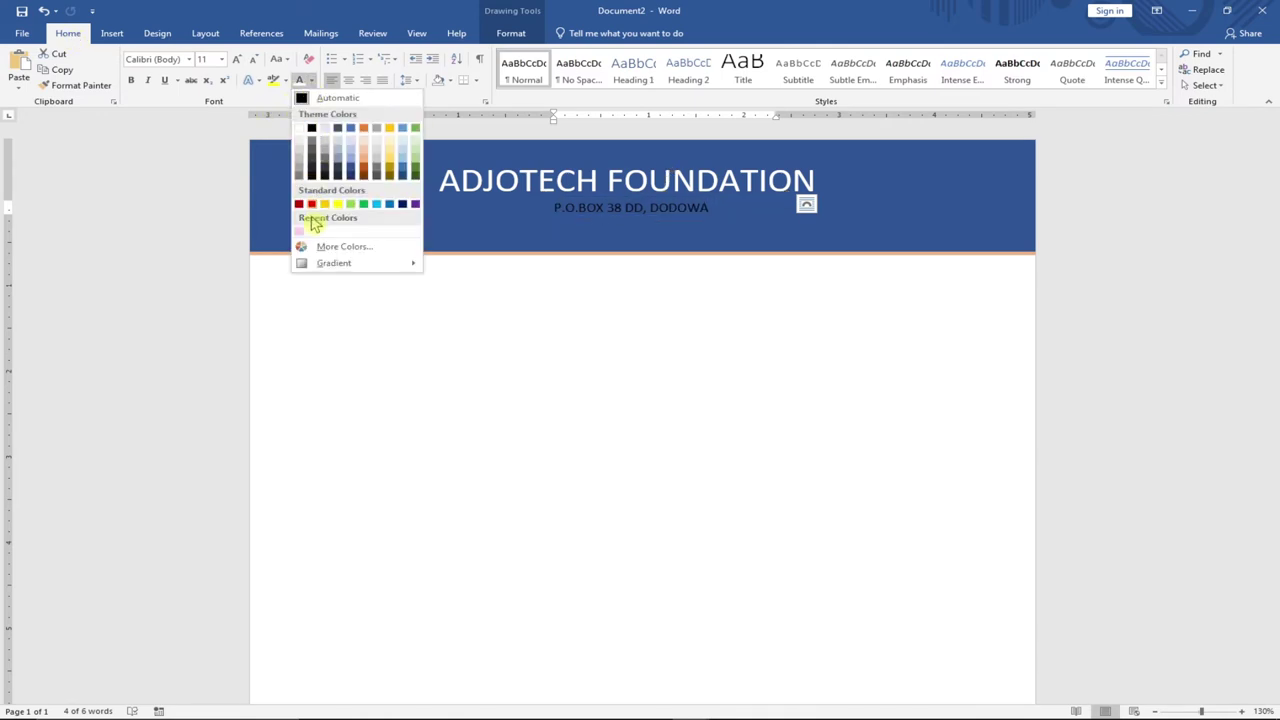
left_click(300, 140)
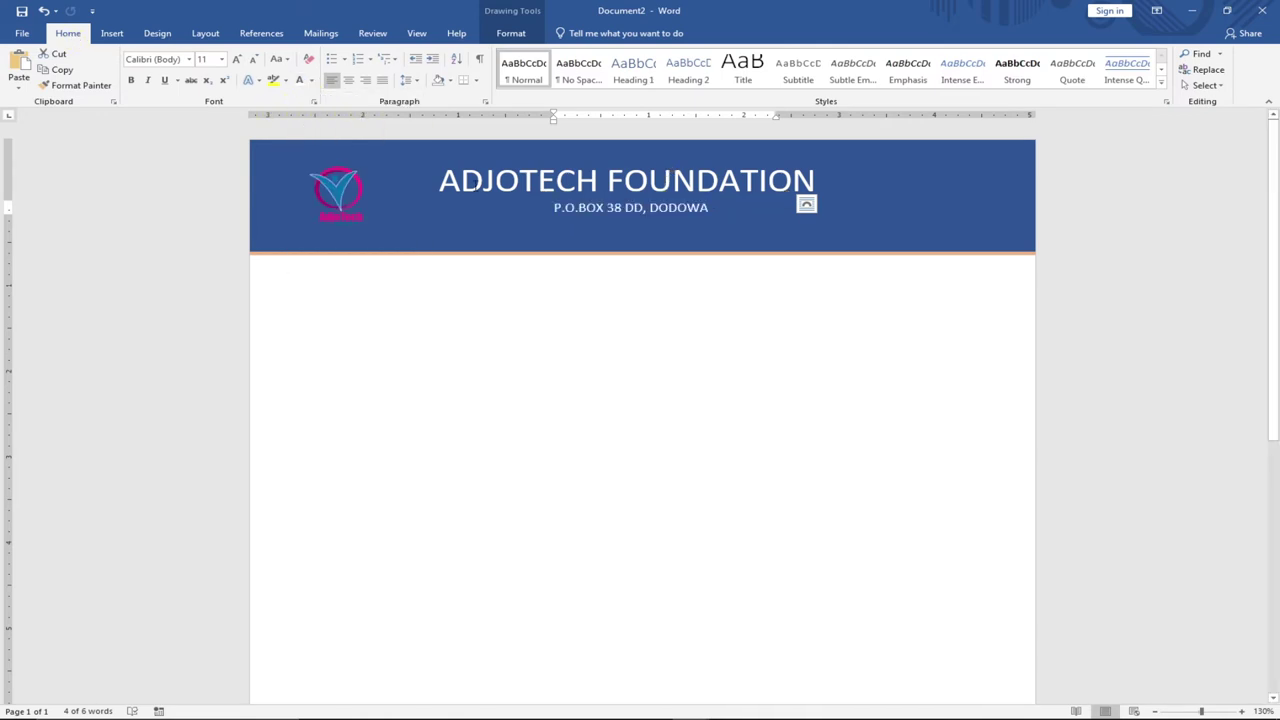
left_click(609, 197)
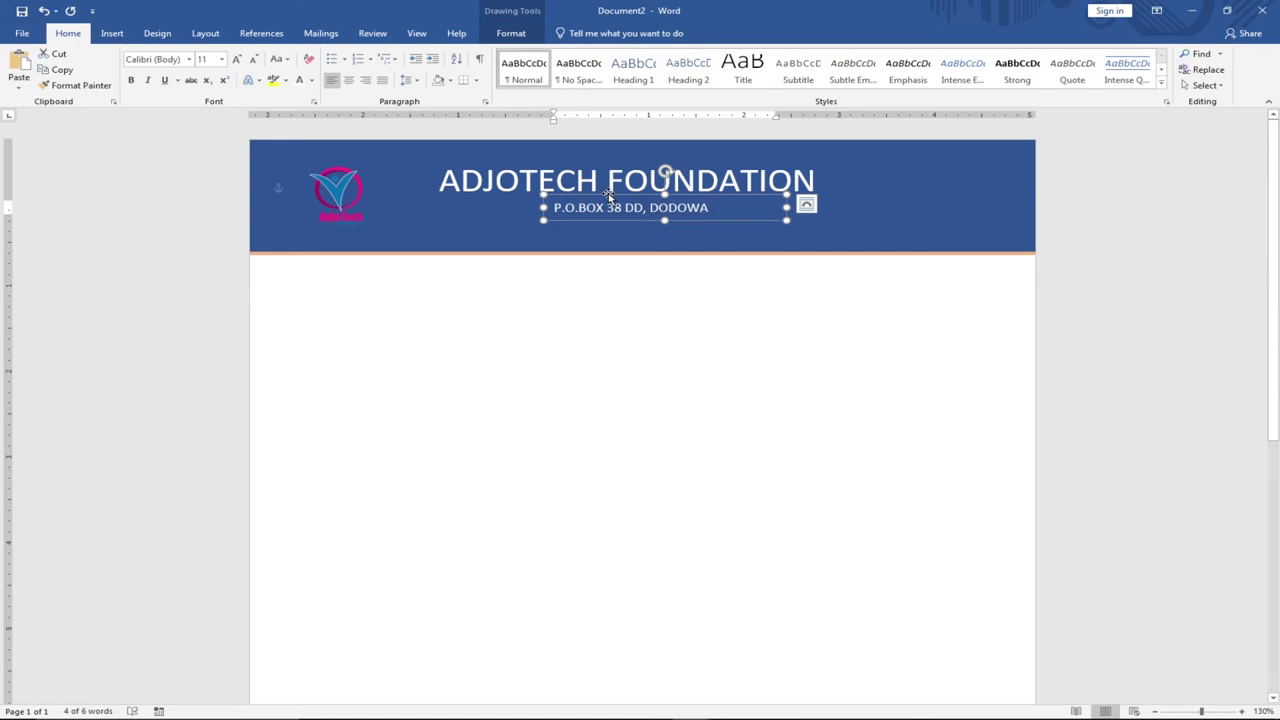
key("ctrl+d")
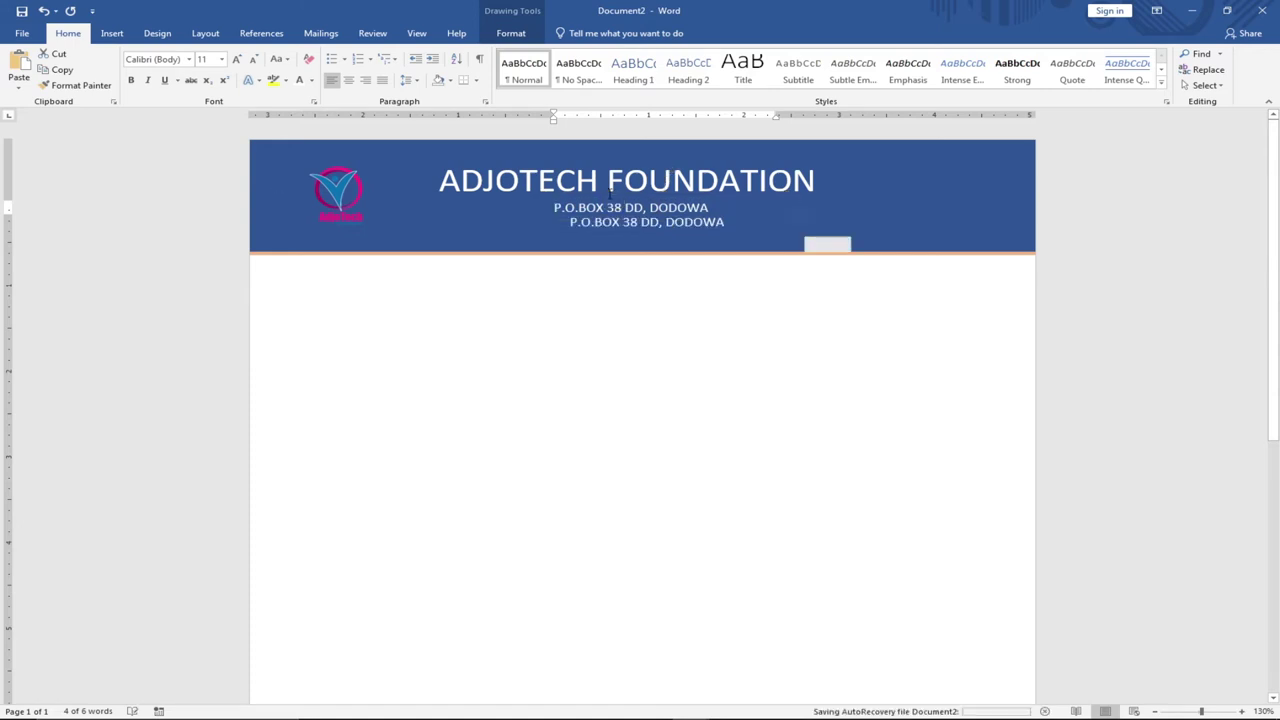
left_click_drag(625, 208, 614, 212)
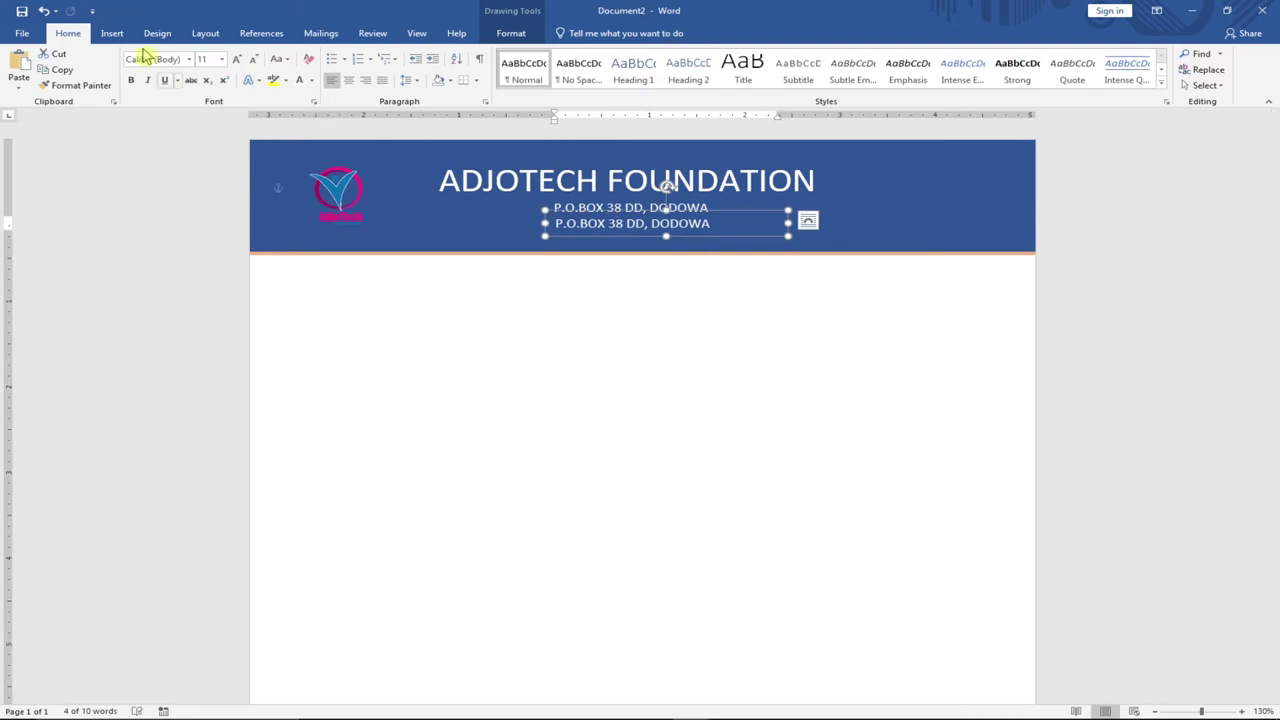
Replace the lower address line with TEL followed by the foundation's phone number.
left_click(666, 224)
left_click_drag(715, 224, 557, 223)
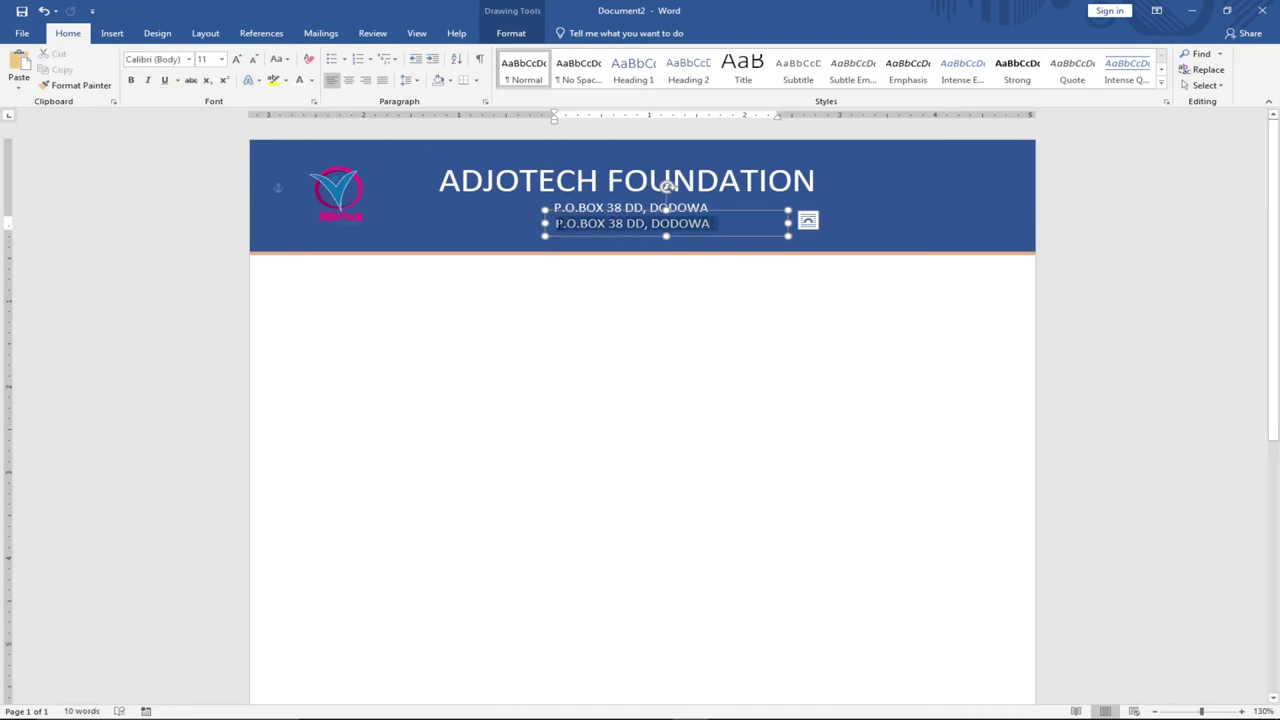
type("TEL:")
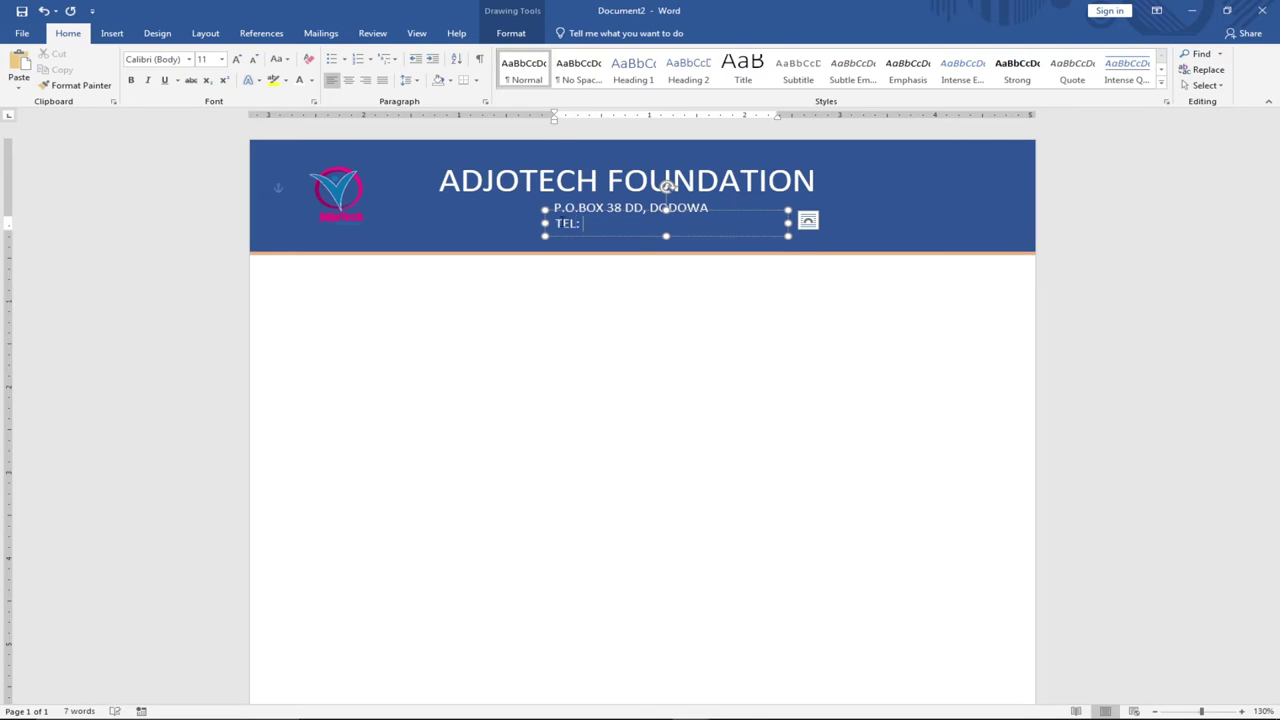
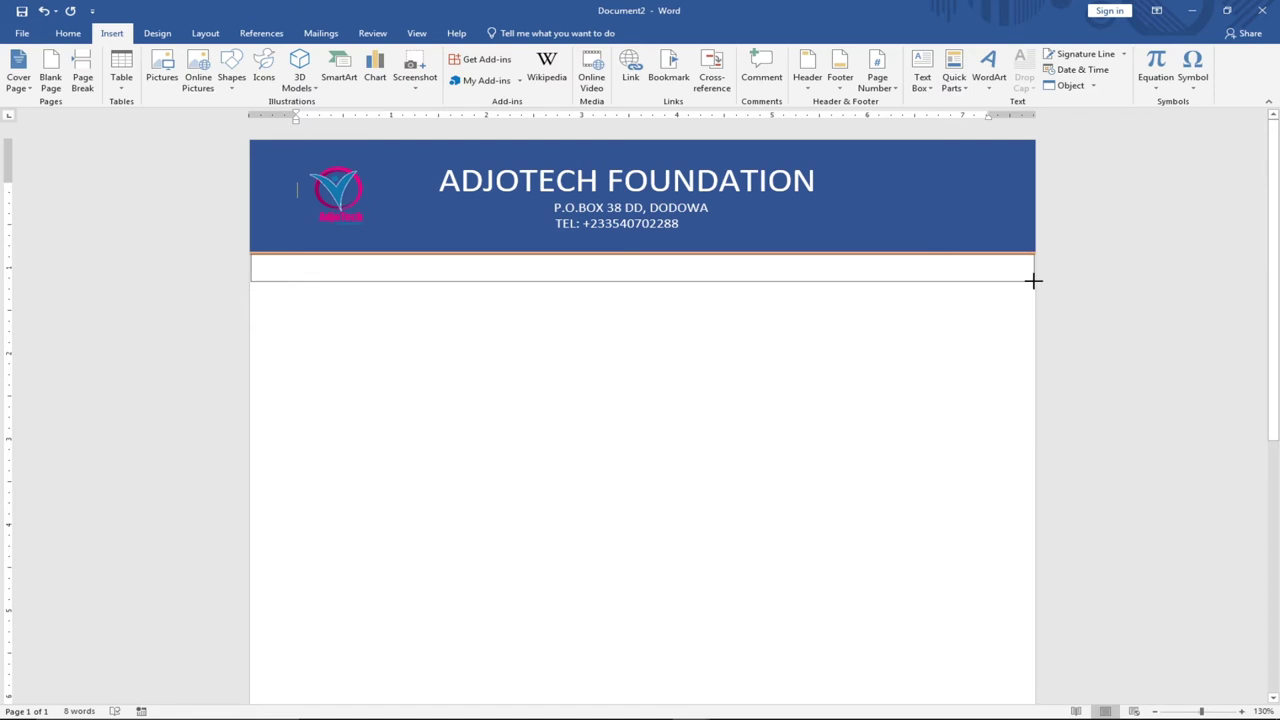
Type a dotted 'Ref:' line on the left and a dotted 'Date: ..../......20....' line on the right in the box.
type("Ref")
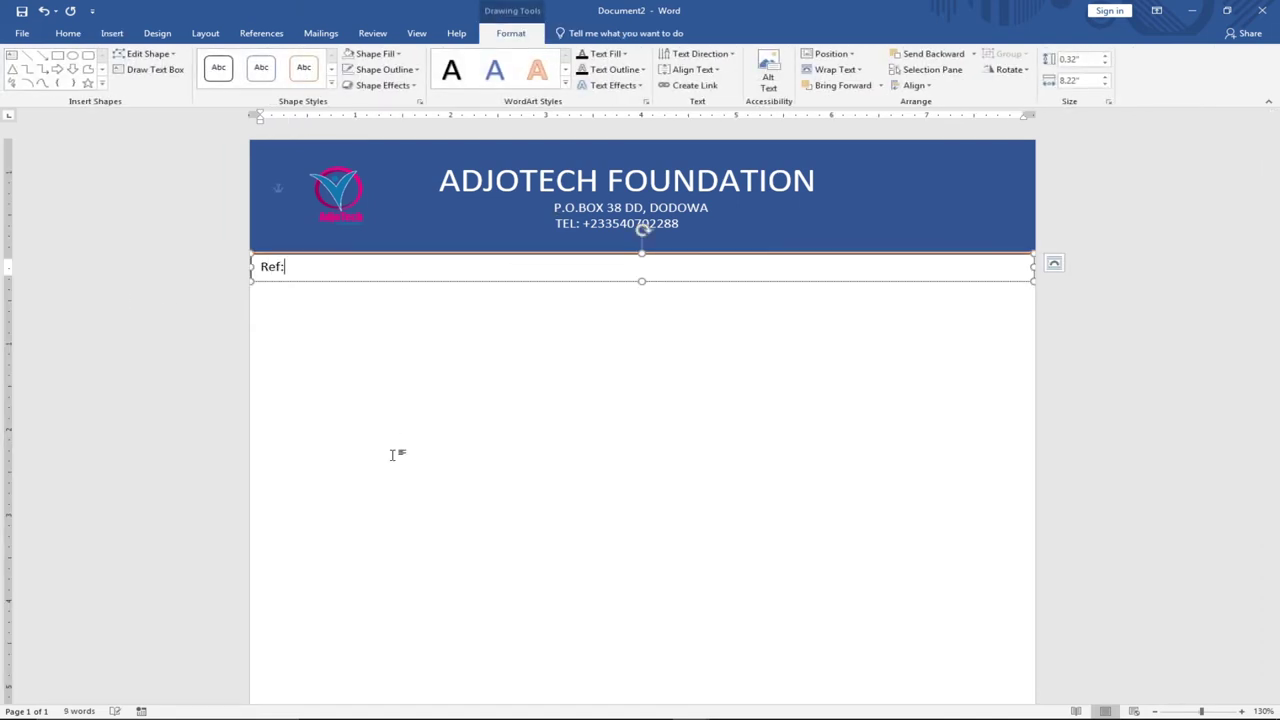
type(":.")
type("Date")
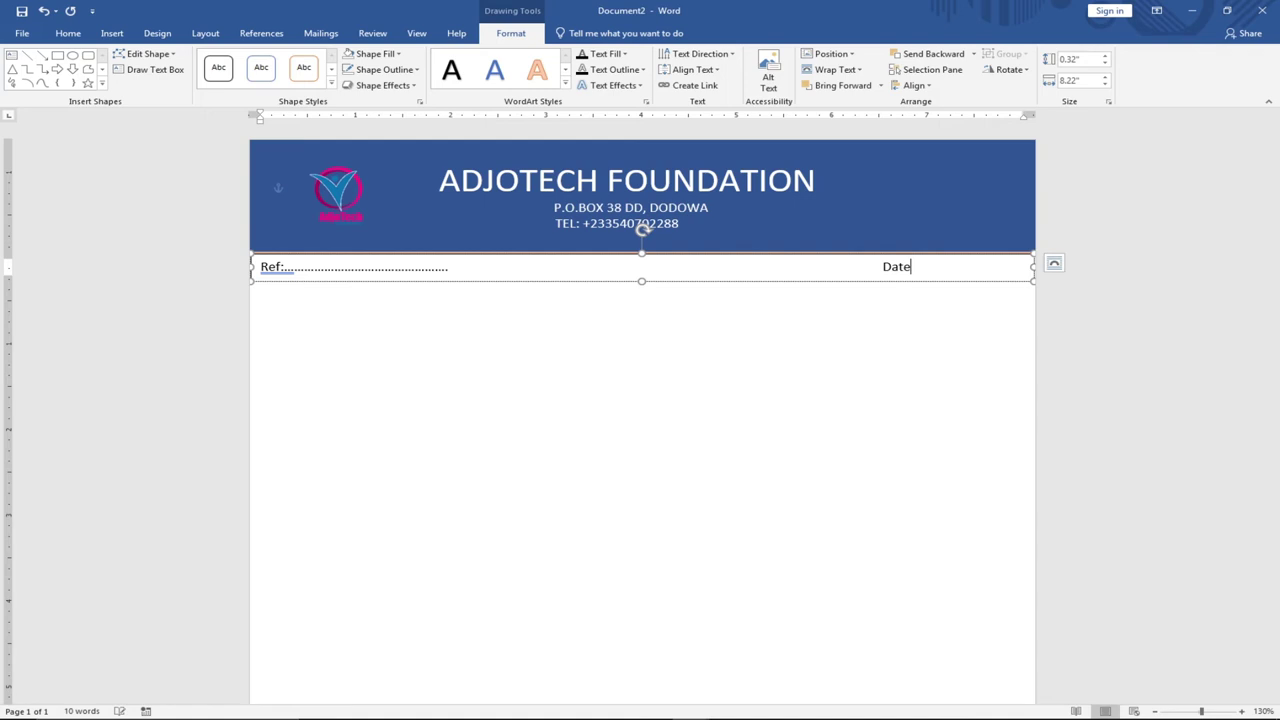
type(":..........")
key("BackSpace")
key("BackSpace")
key("BackSpace")
key("BackSpace")
type("...")
left_click(266, 371)
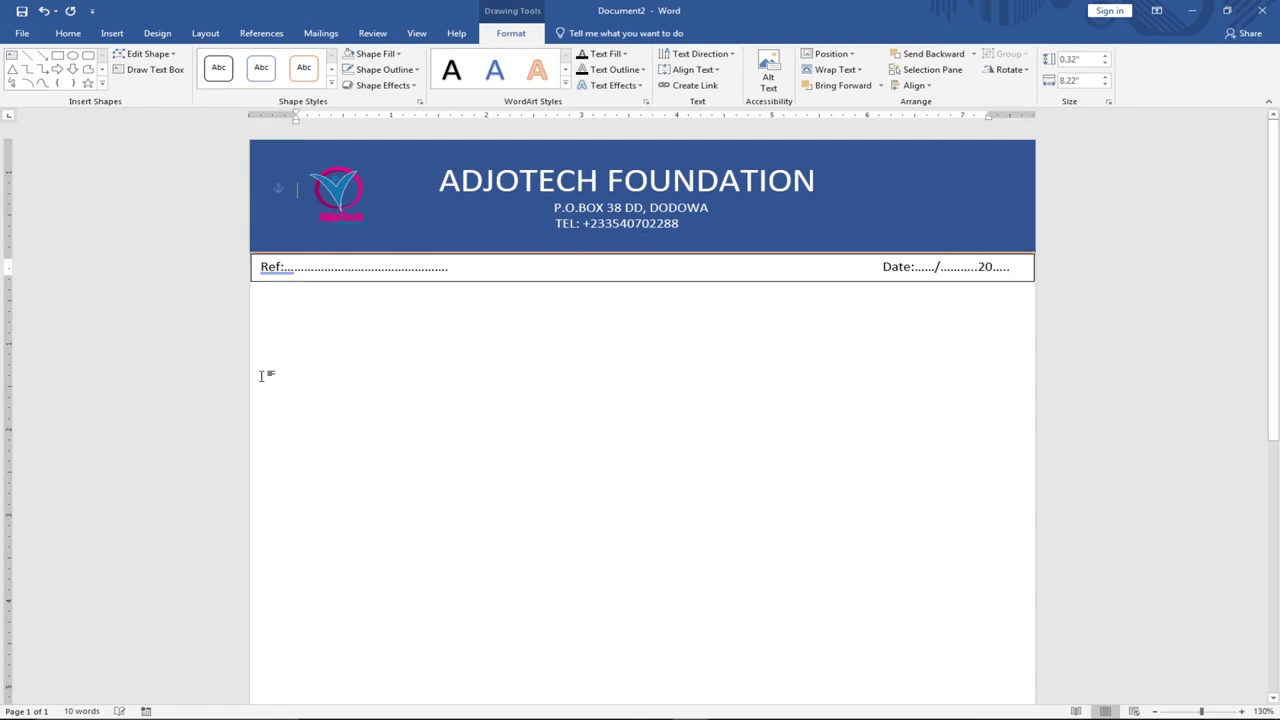
Set the Ref/Date text box's Shape Outline to No Outline so the dotted lines appear borderless.
left_click(740, 283)
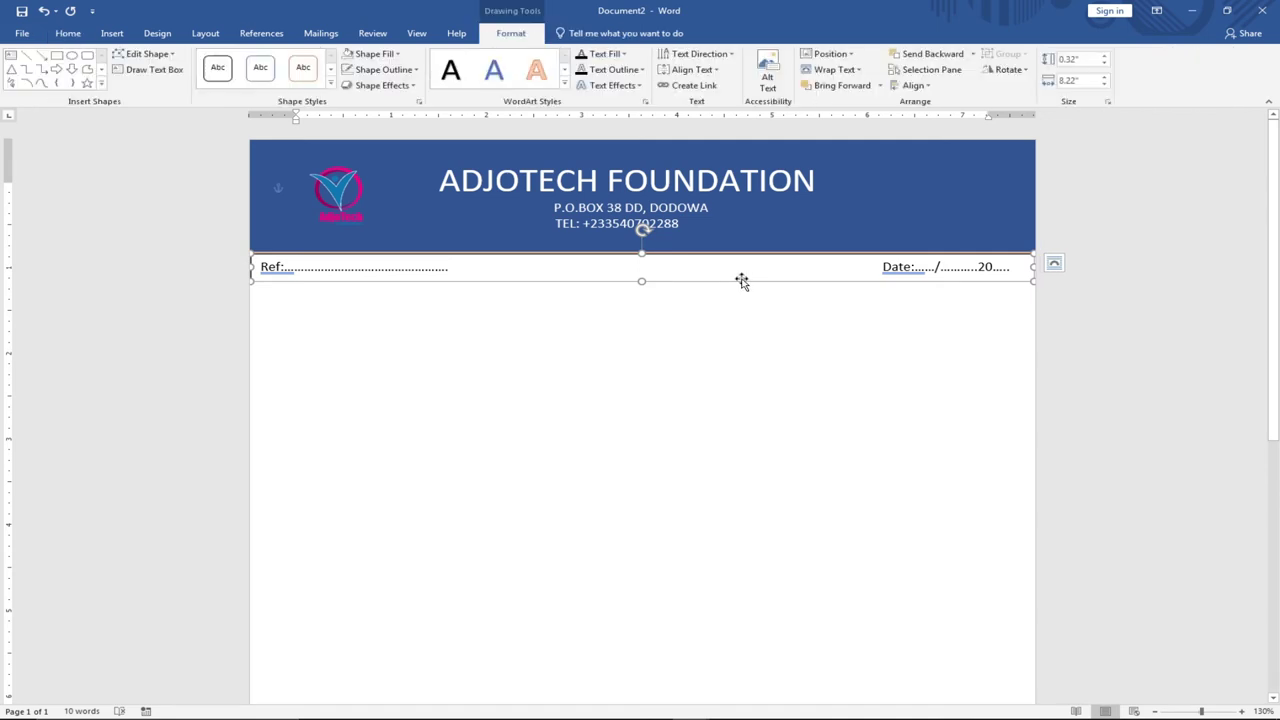
left_click(417, 70)
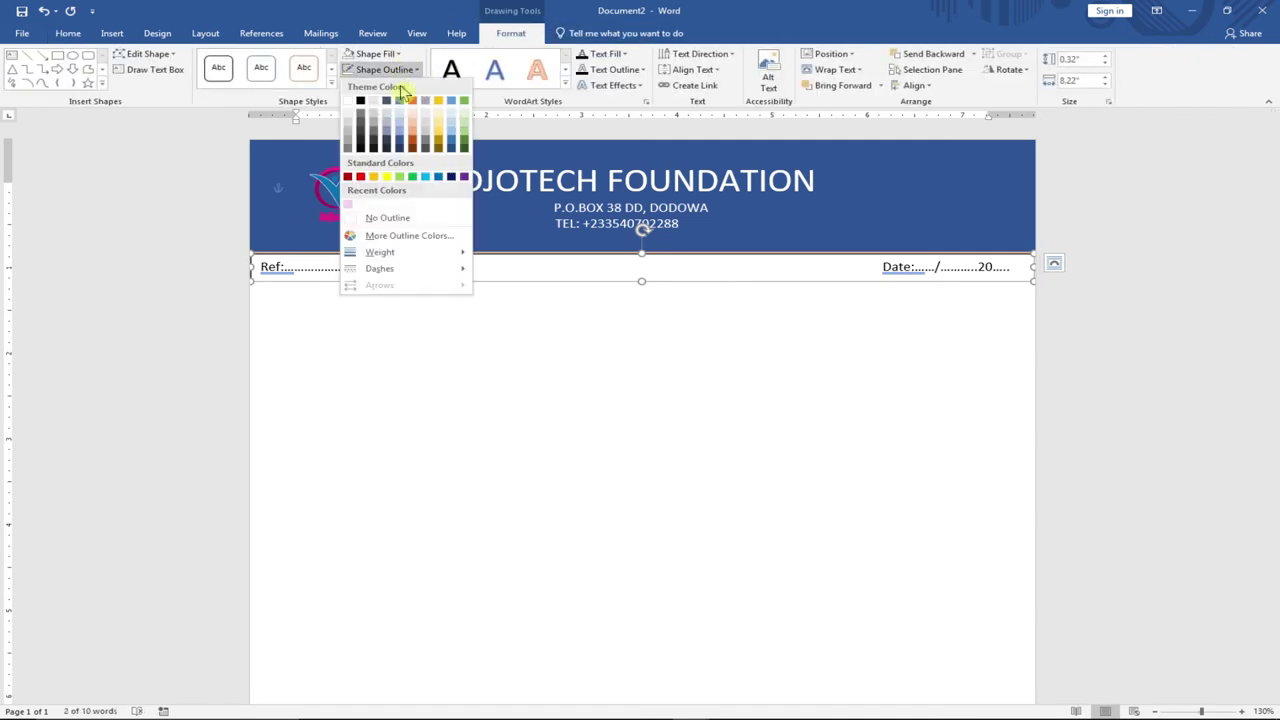
left_click(405, 219)
left_click(497, 413)
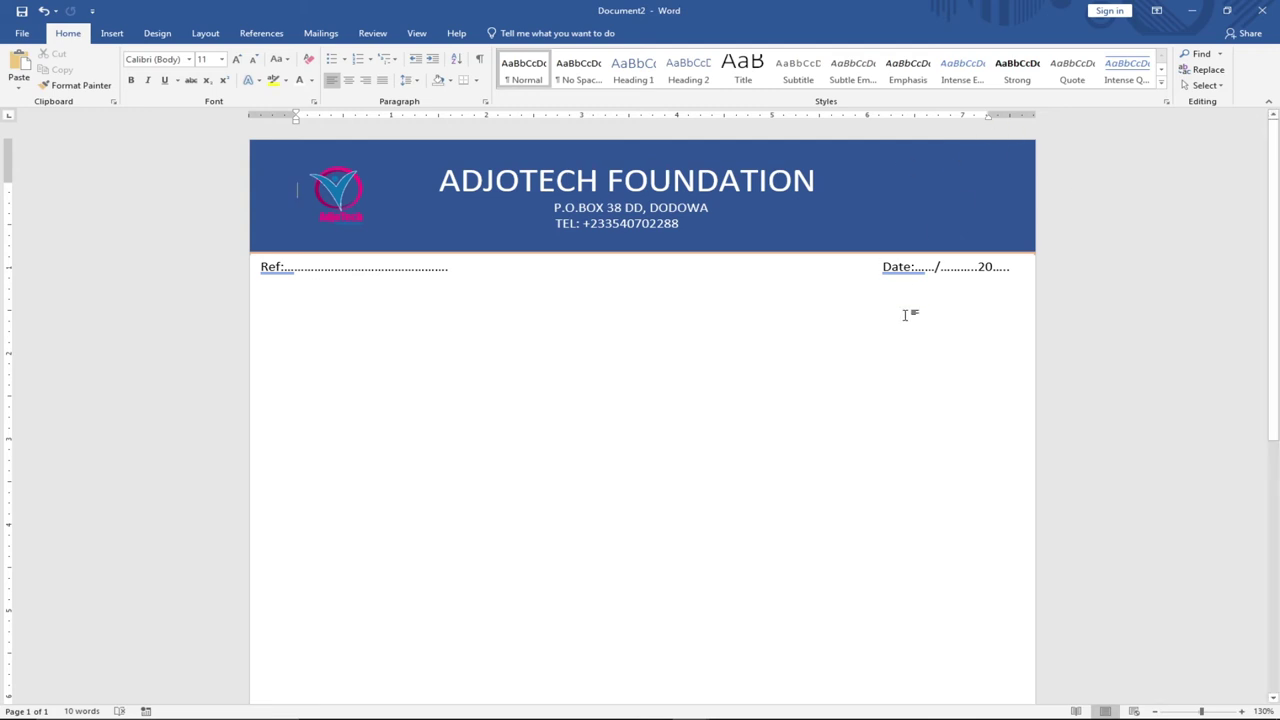
scroll(757, 363, "down", 3)
scroll(771, 334, "up", 3)
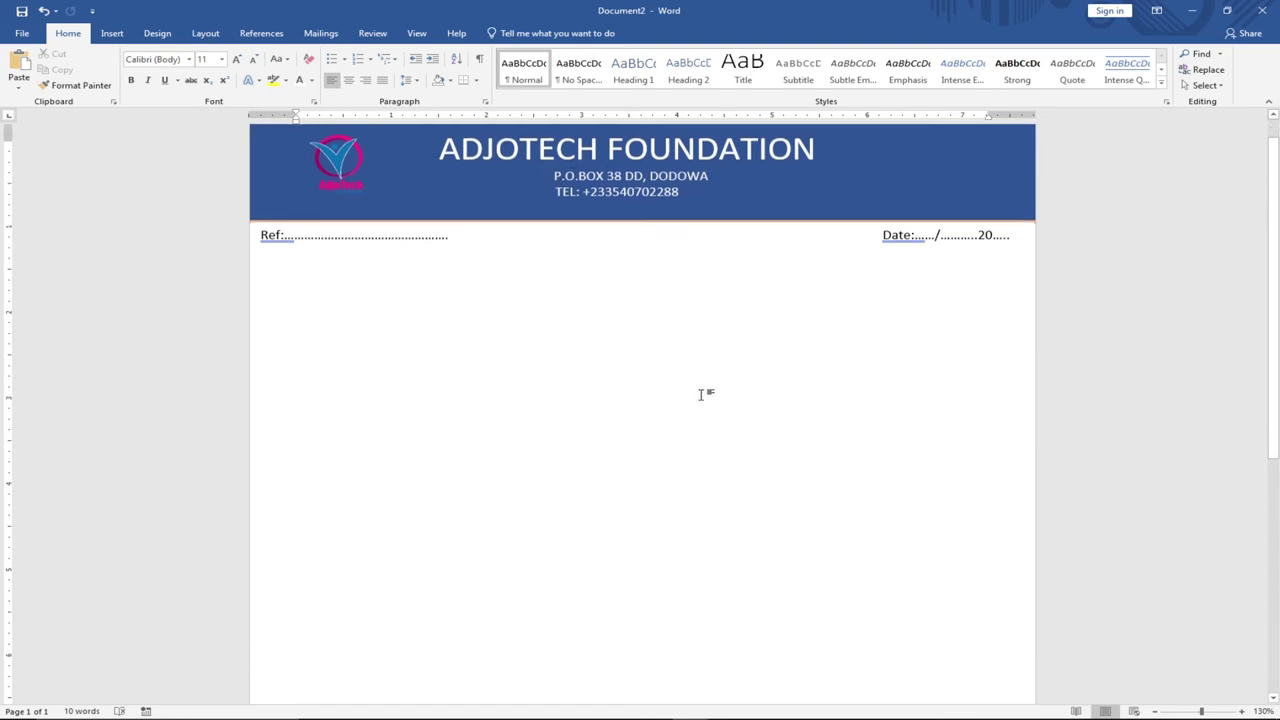
scroll(702, 392, "down", 3)
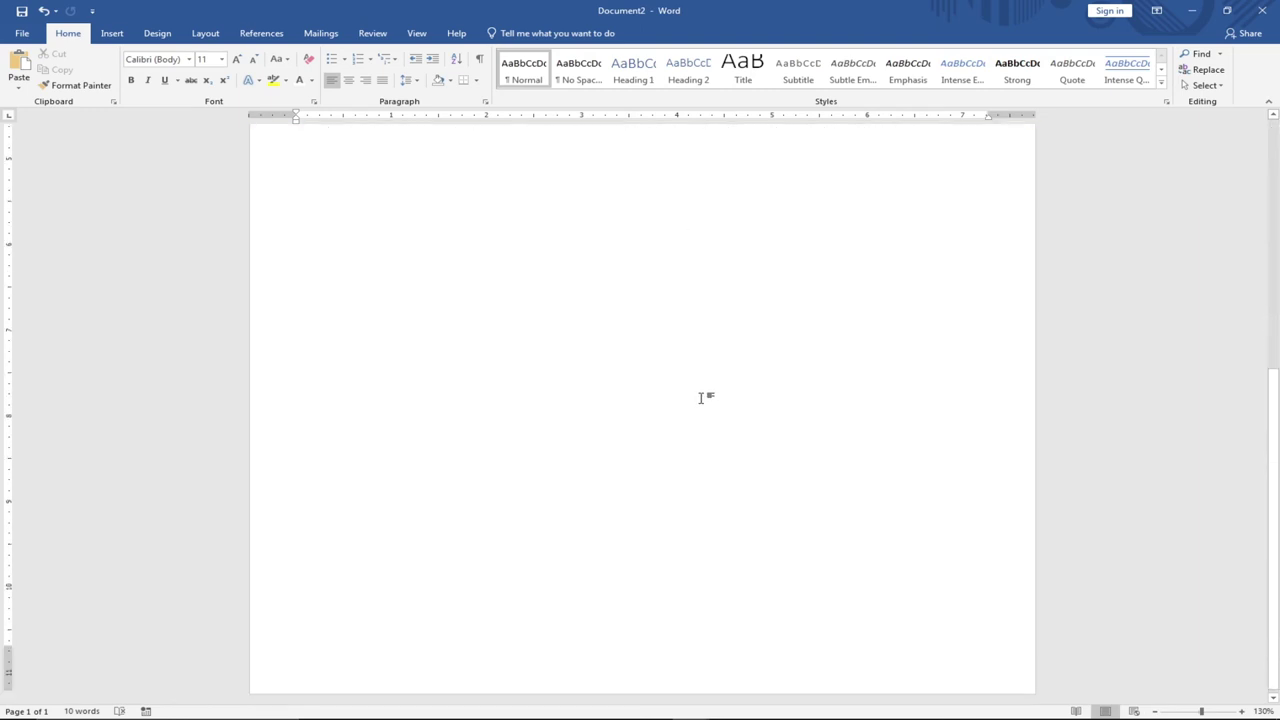
Draw a borderless rectangle across the bottom of the page as the footer band.
left_click(108, 35)
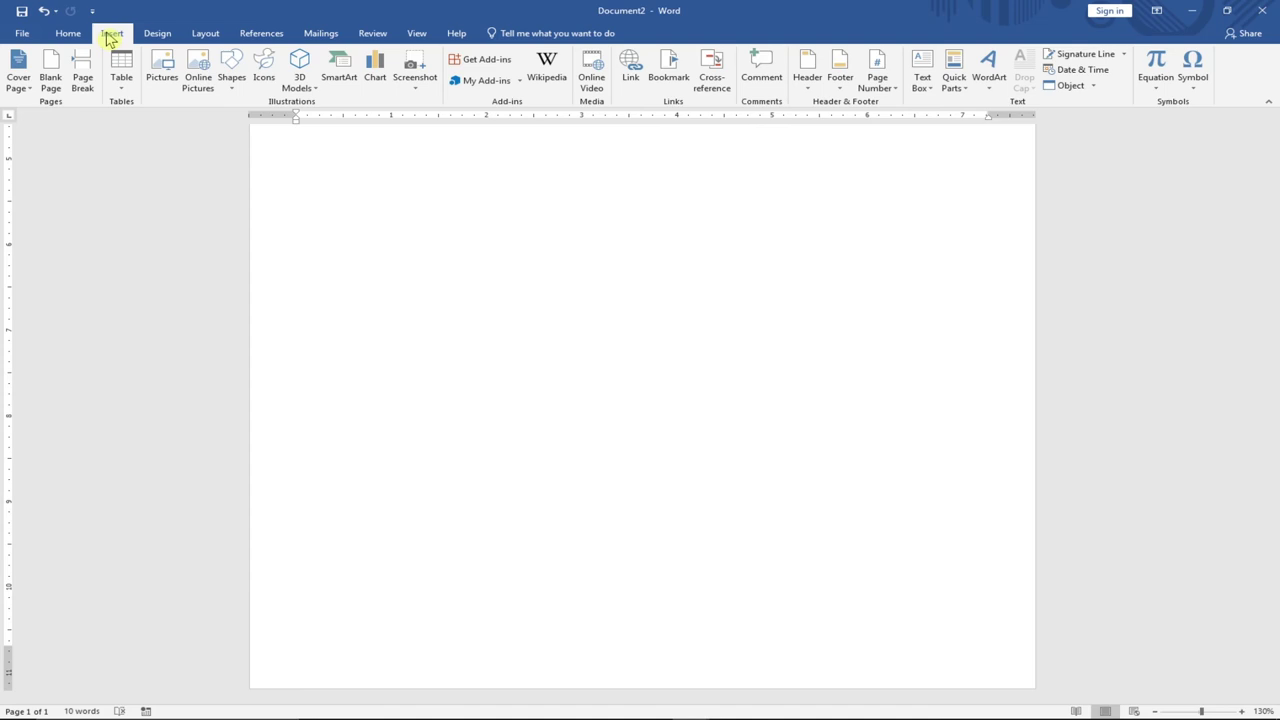
left_click(236, 90)
left_click(264, 119)
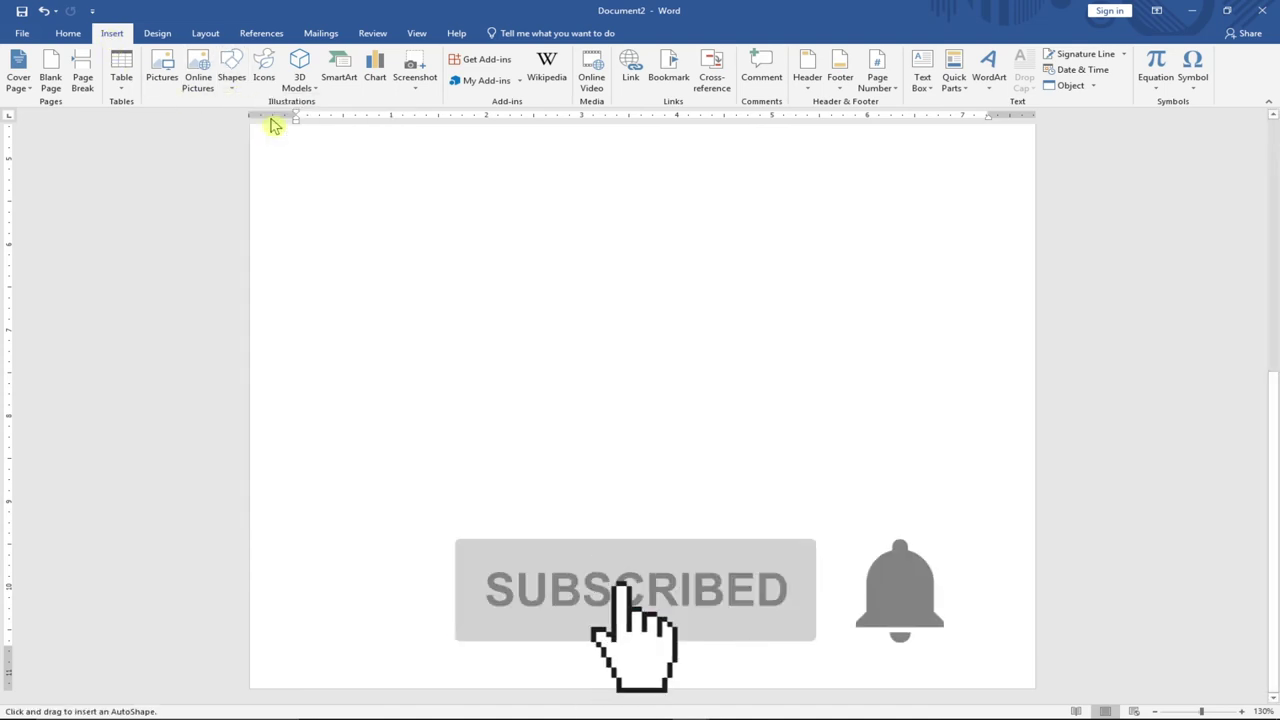
mouse_move(249, 609)
left_mouse_down()
mouse_move(680, 686)
mouse_move(1034, 687)
left_mouse_up()
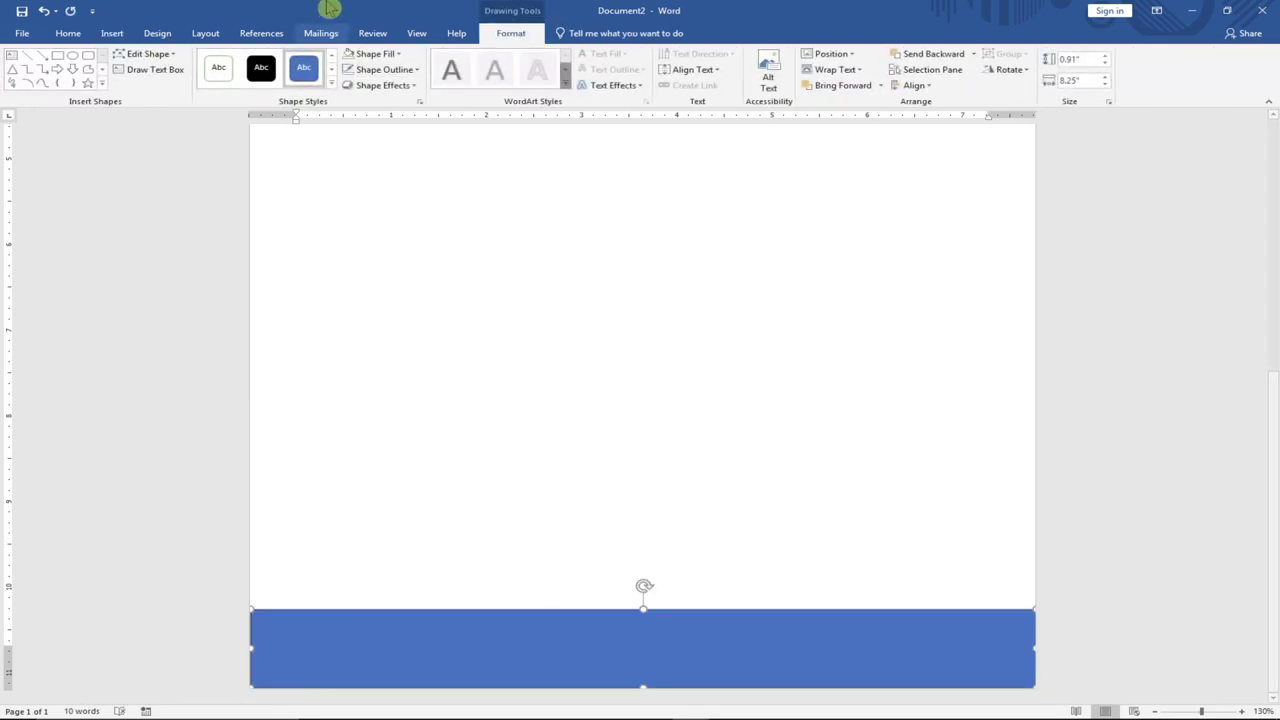
left_click(418, 70)
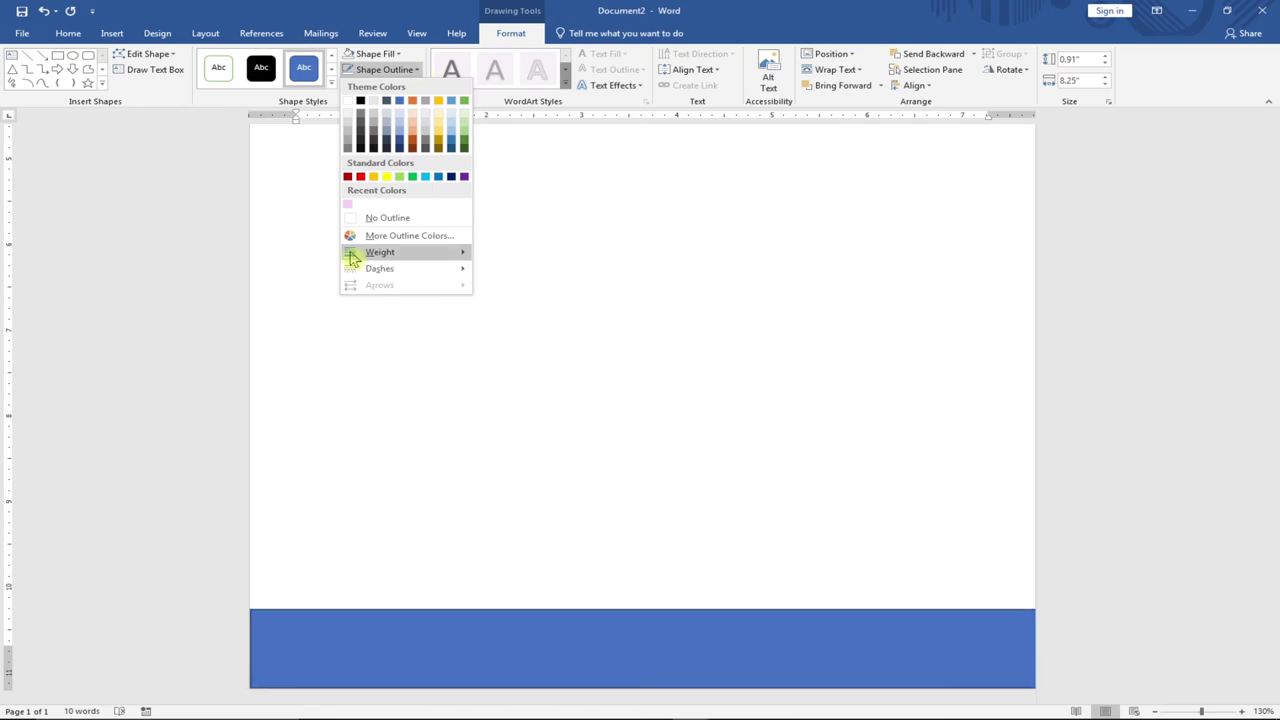
left_click(386, 218)
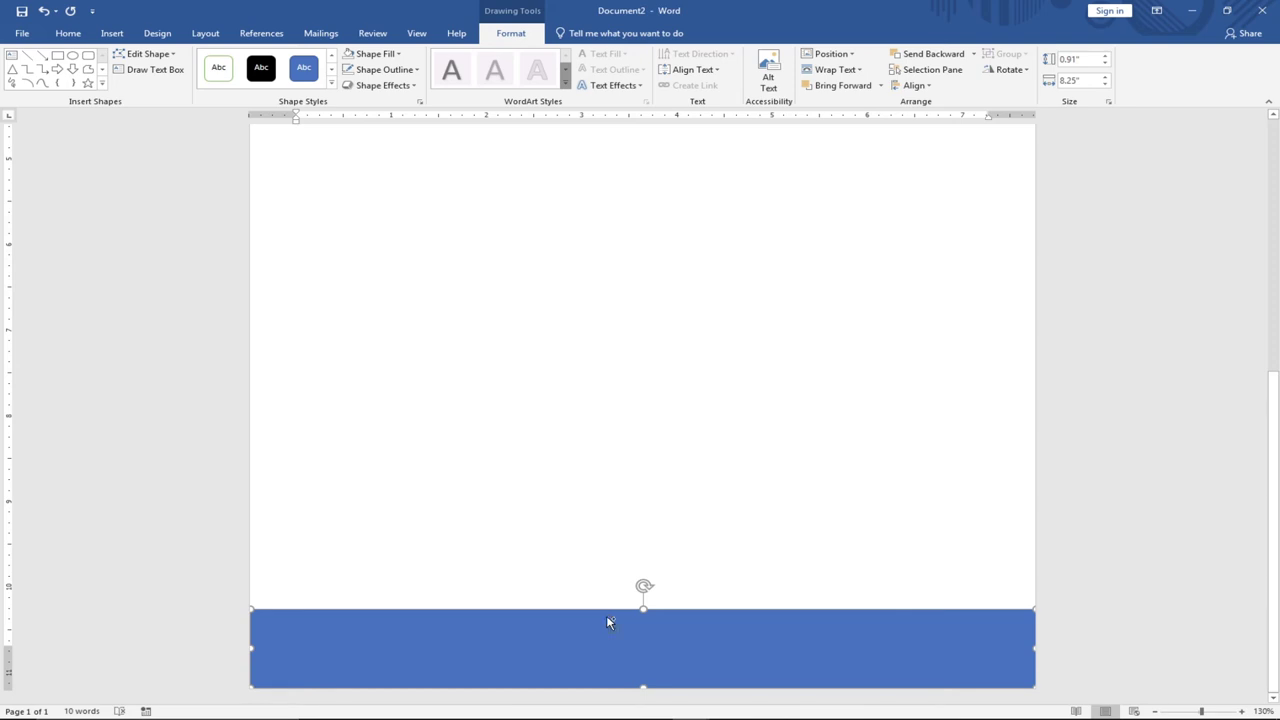
left_click_drag(608, 615, 592, 616)
Apply an orange shape style and offset the blue shape to leave a thin orange stripe on top.
left_click(332, 85)
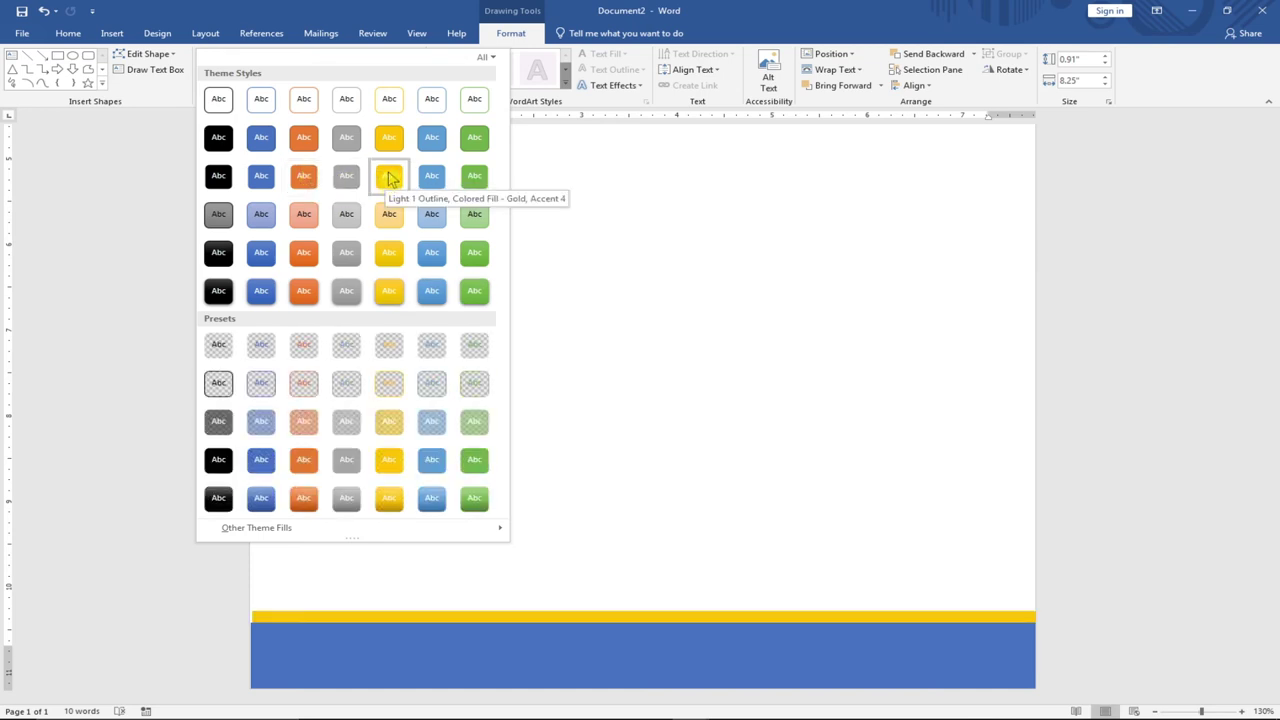
left_click(302, 255)
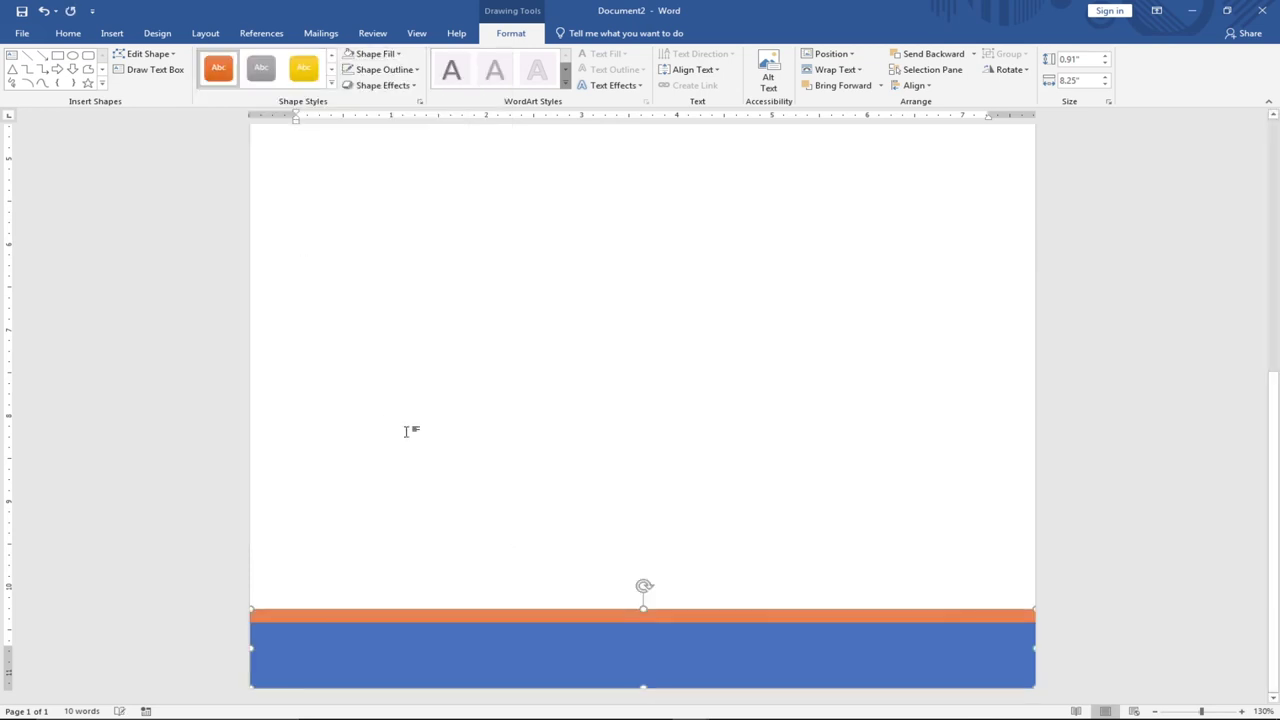
left_click_drag(583, 648, 589, 642)
left_click(603, 506)
scroll(603, 506, "up", 10)
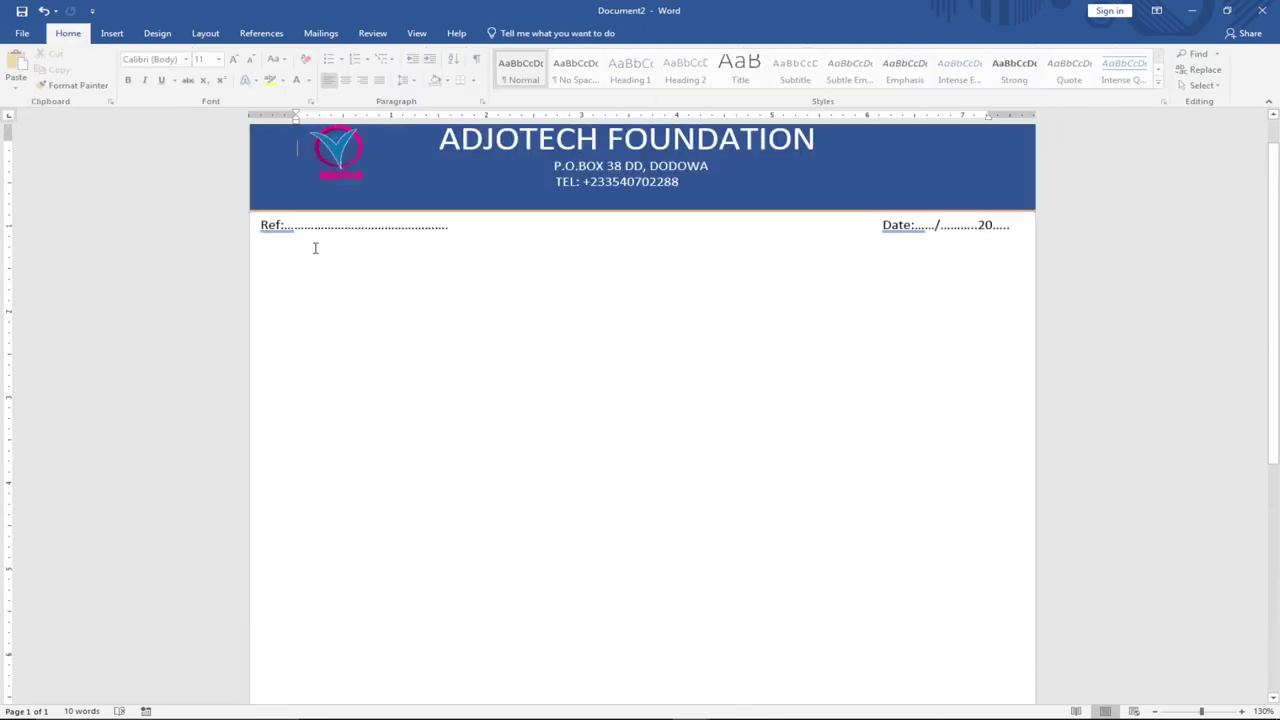
scroll(571, 491, "down", 10)
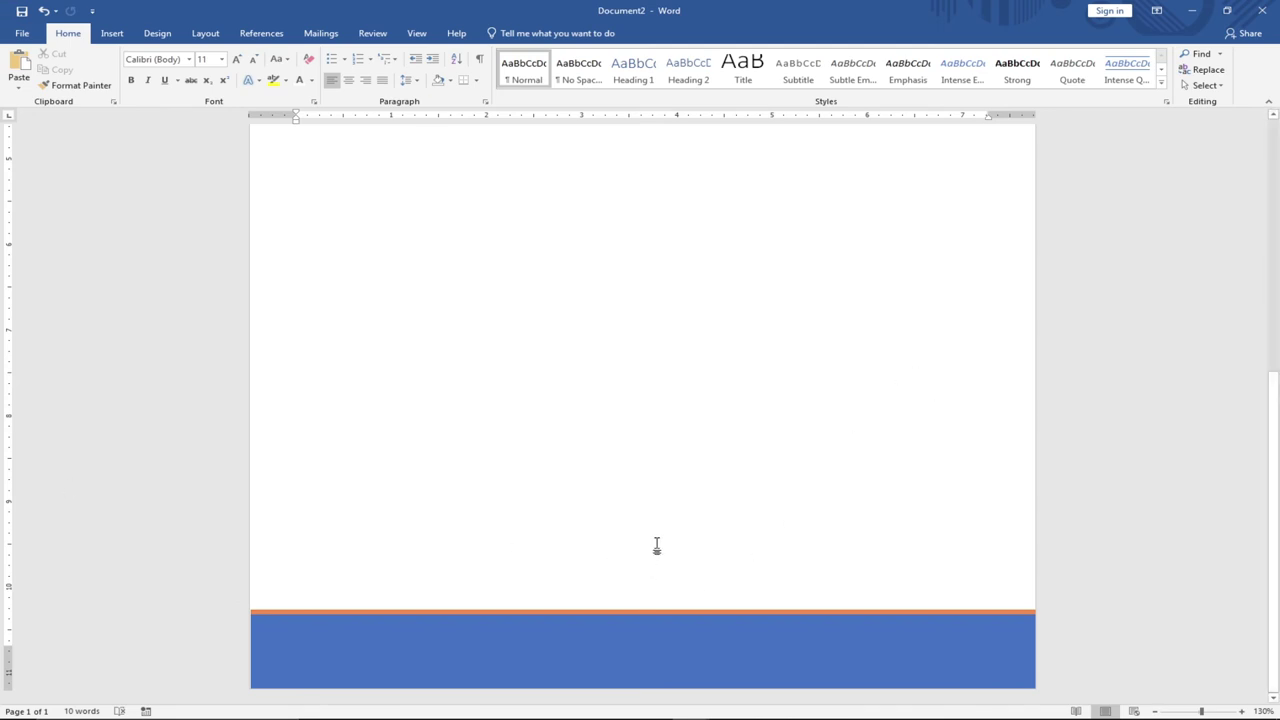
Draw a text box inside the blue footer band.
left_click(120, 34)
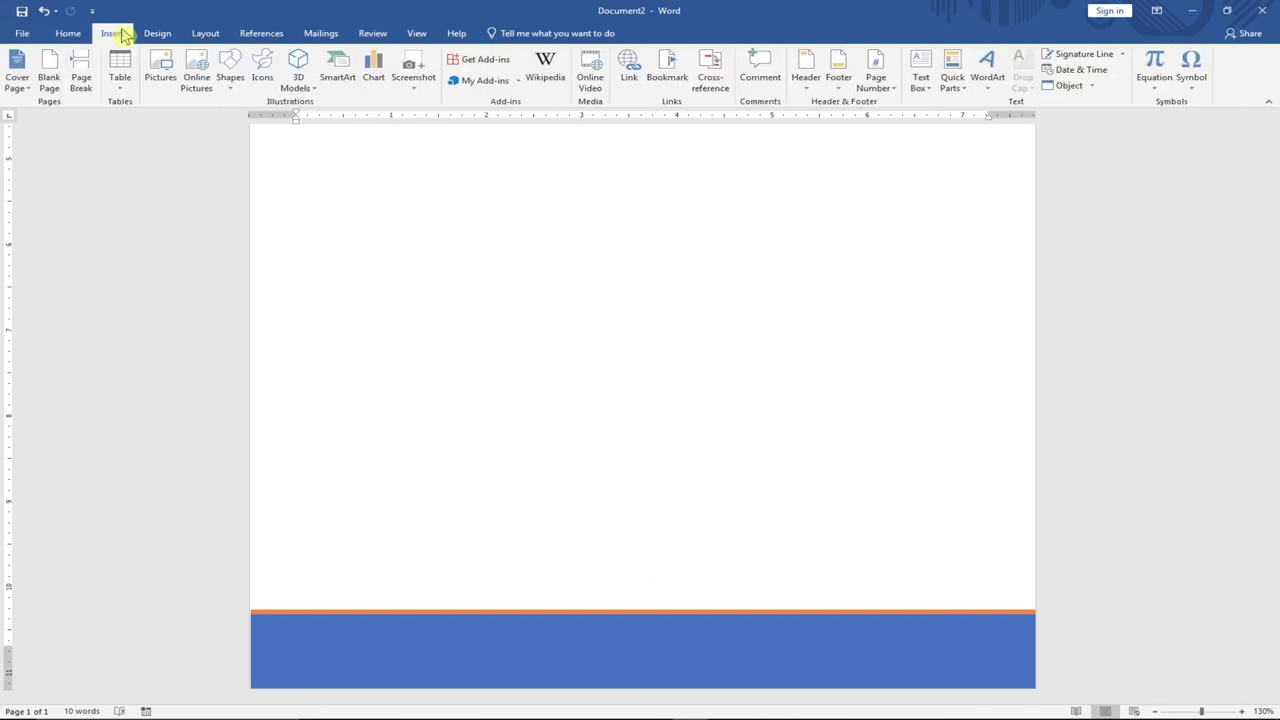
left_click(925, 88)
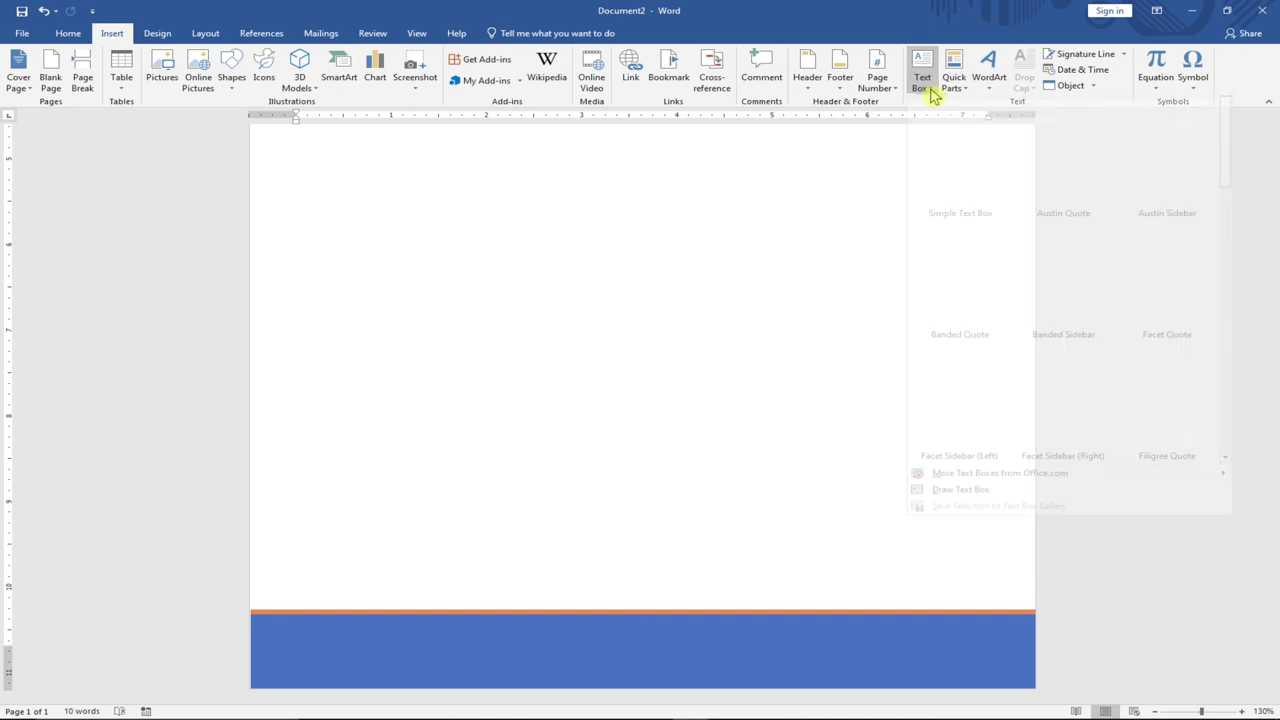
left_click(962, 508)
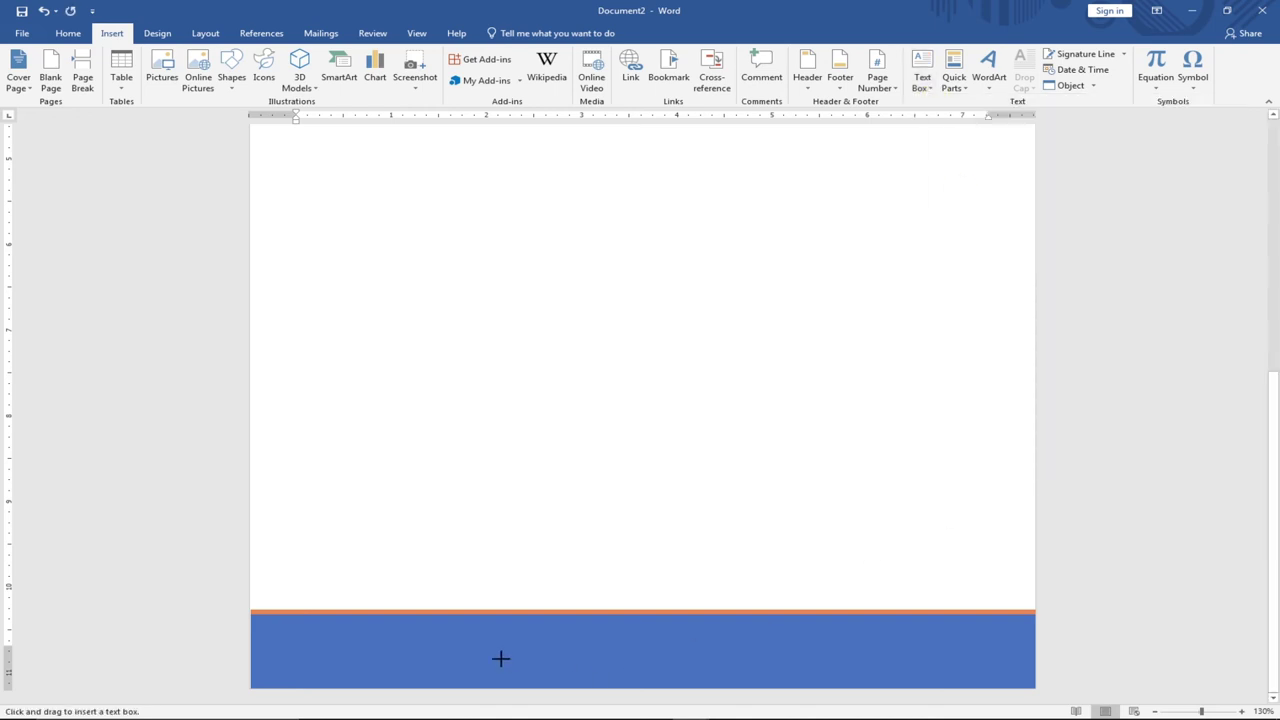
mouse_move(405, 633)
left_mouse_down()
mouse_move(926, 669)
mouse_move(917, 675)
left_mouse_up()
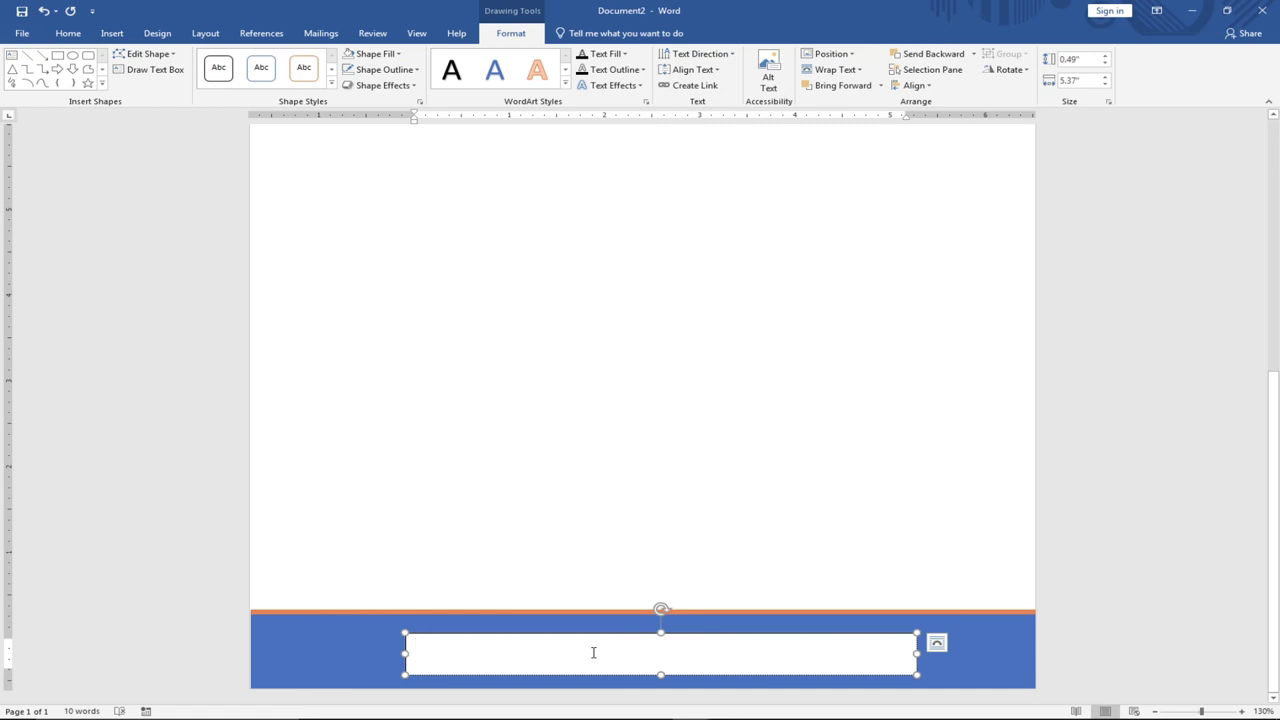
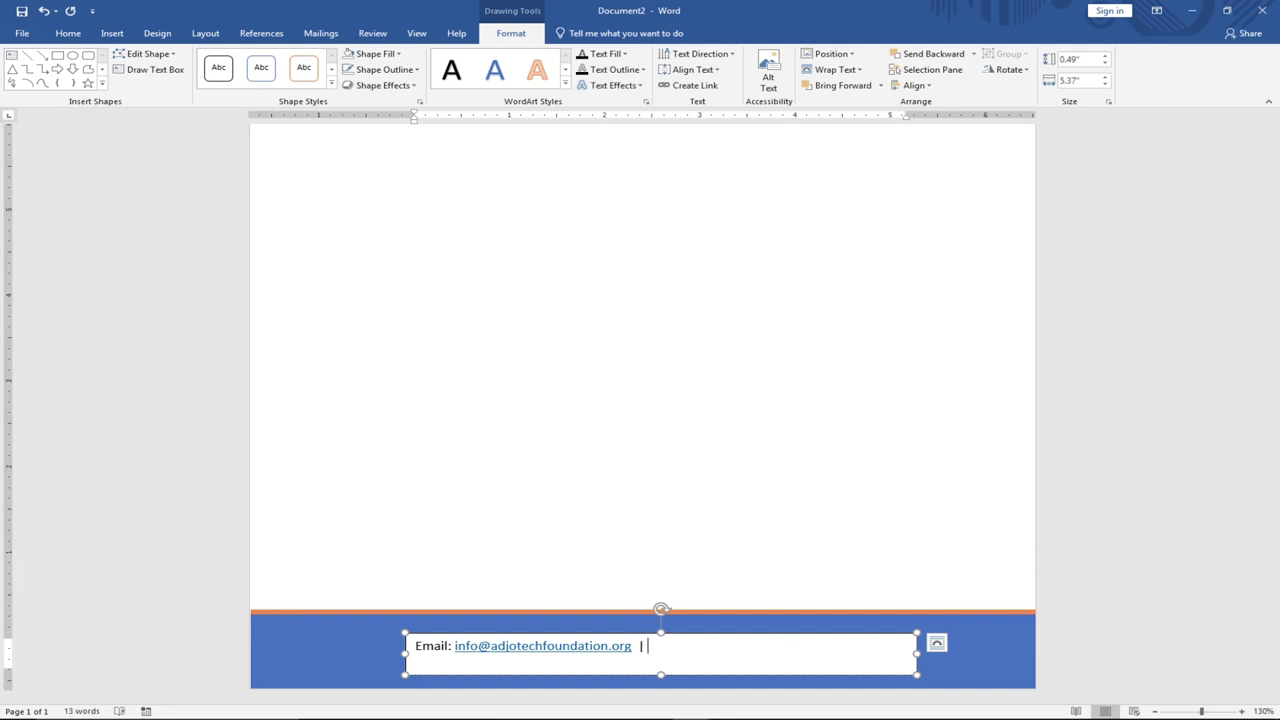
type("| w")
key("BackSpace")
key("BackSpace")
key("BackSpace")
key("BackSpace")
key("BackSpace")
key("BackSpace")
key("BackSpace")
type(".ado")
type("otechfoundation.org")
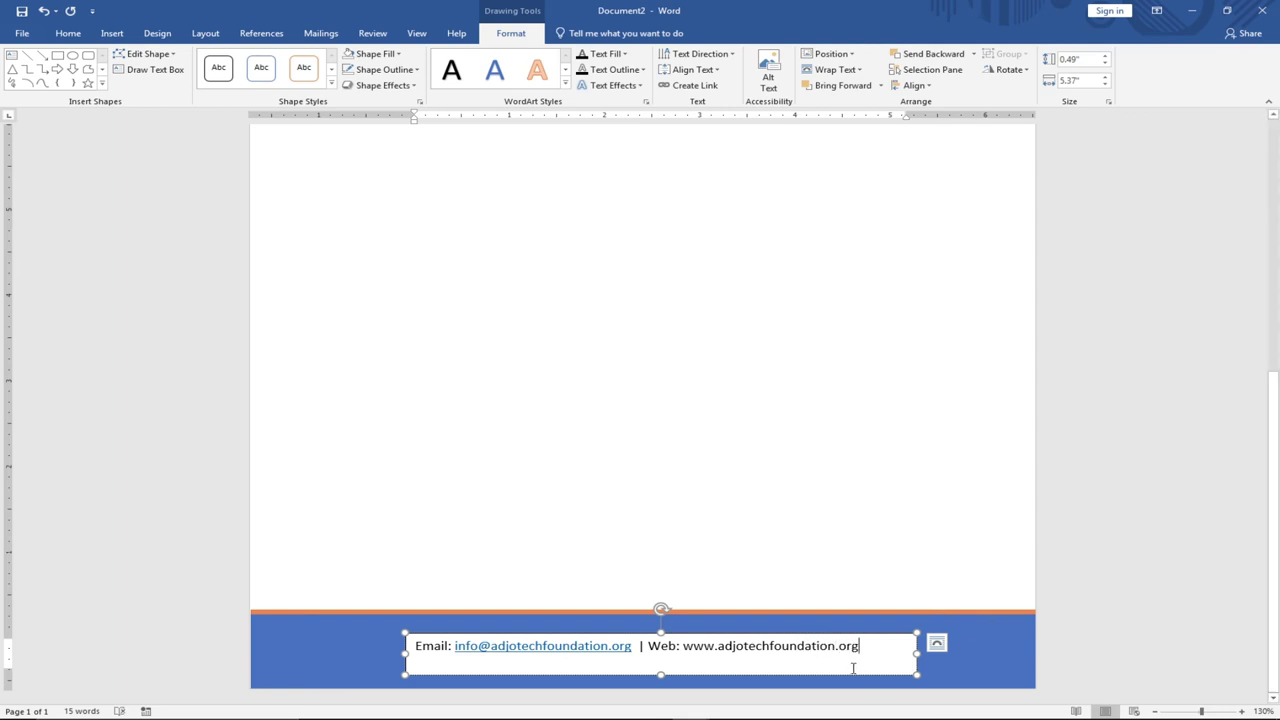
left_click(870, 637)
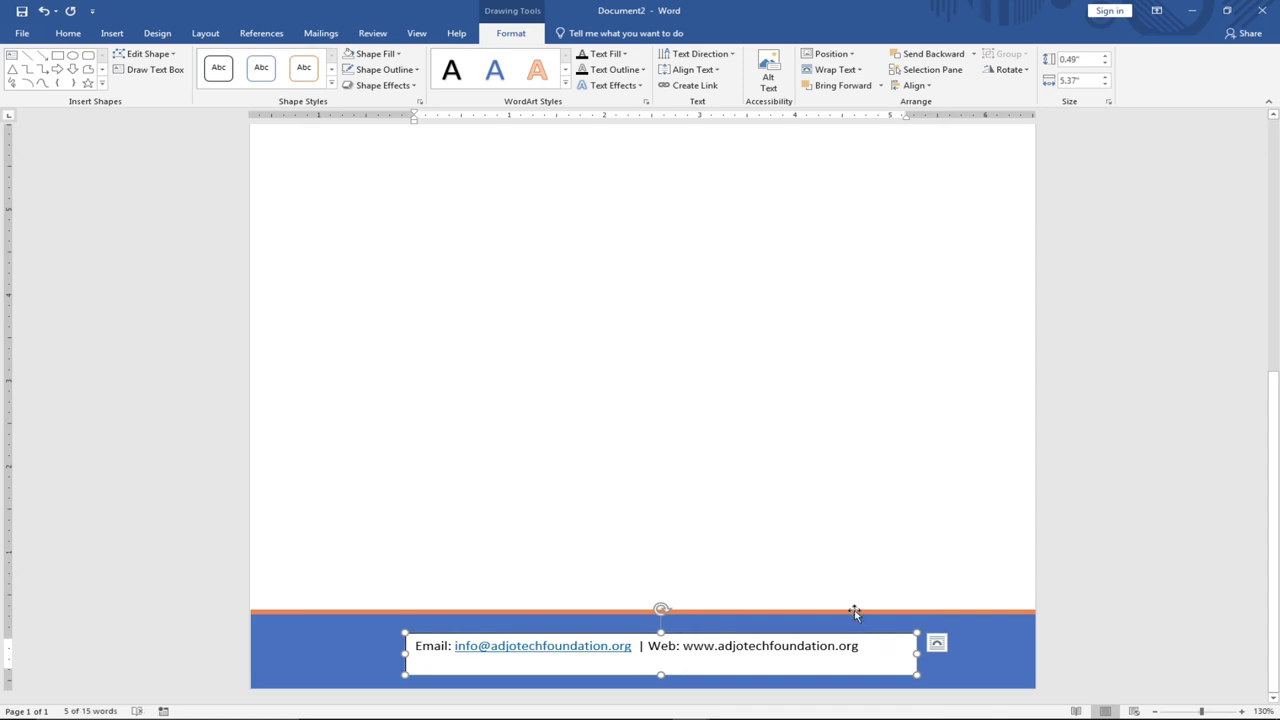
left_click(398, 55)
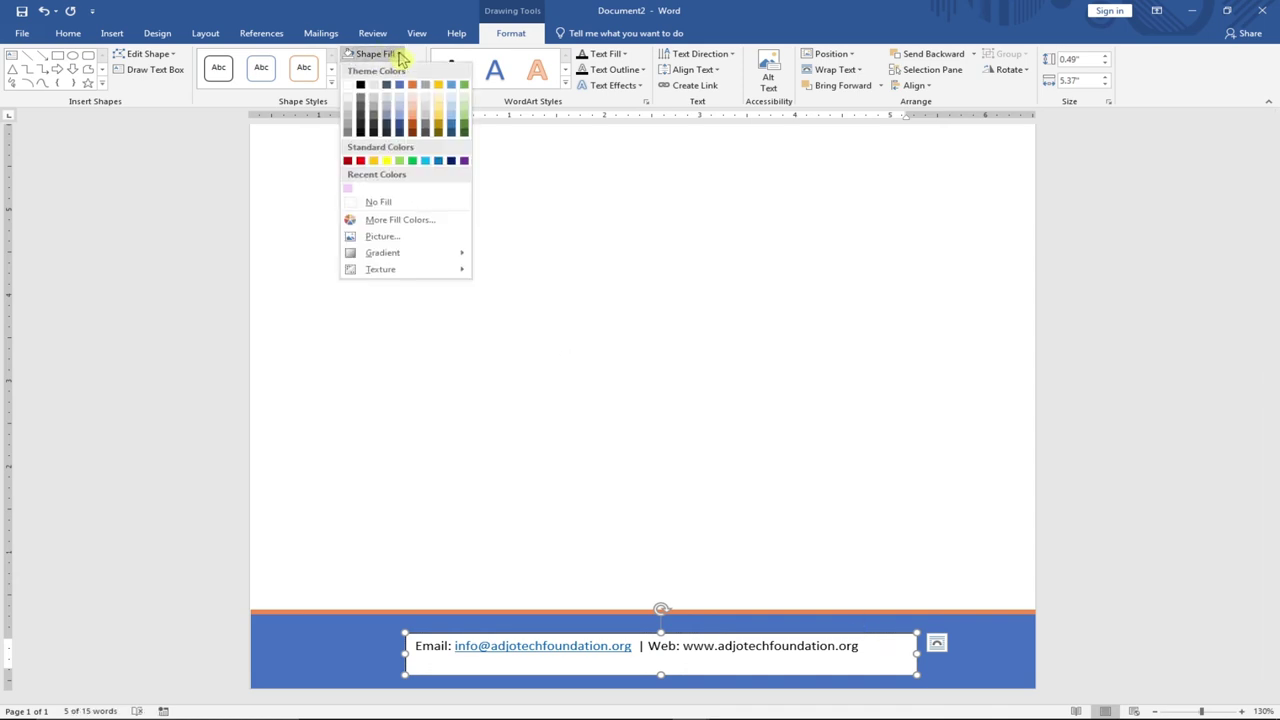
Give the footer text box No Fill and No Outline.
left_click(379, 201)
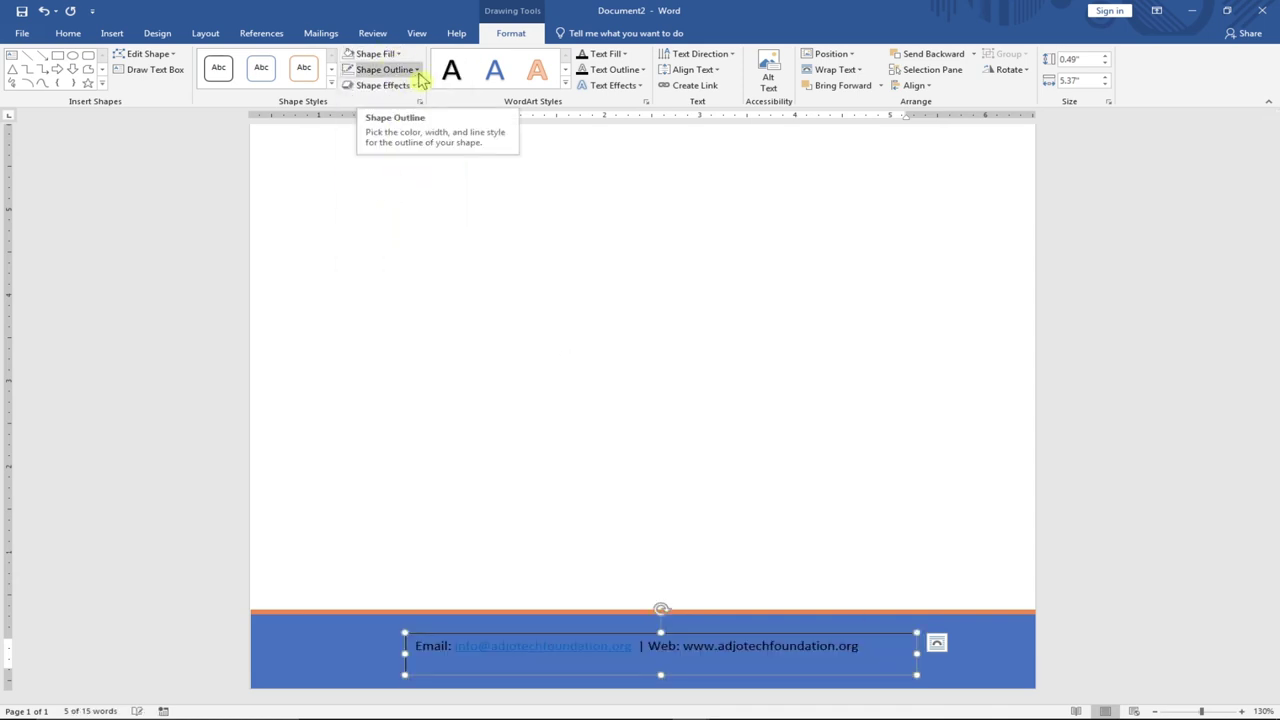
left_click(419, 75)
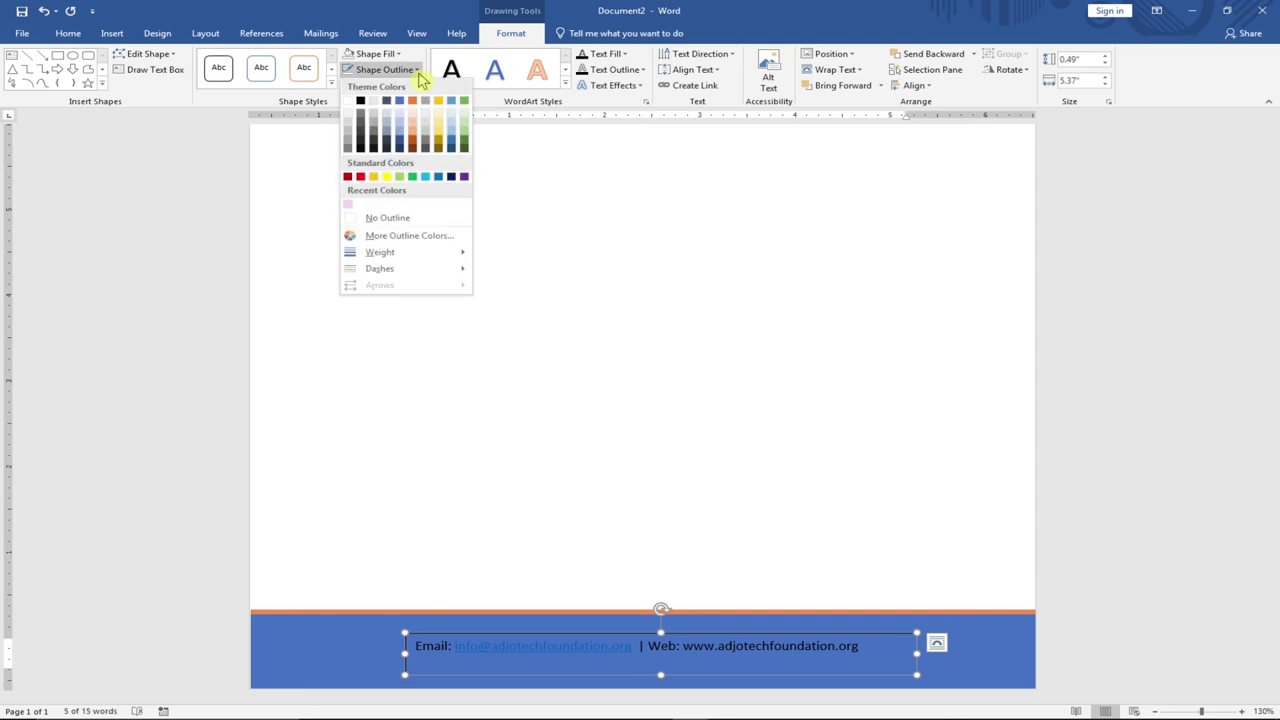
left_click(389, 215)
Make the email and web line white, 14 pt, and widen the box so it fits on one line.
left_click(765, 646)
left_click(866, 654)
left_click_drag(855, 646, 378, 631)
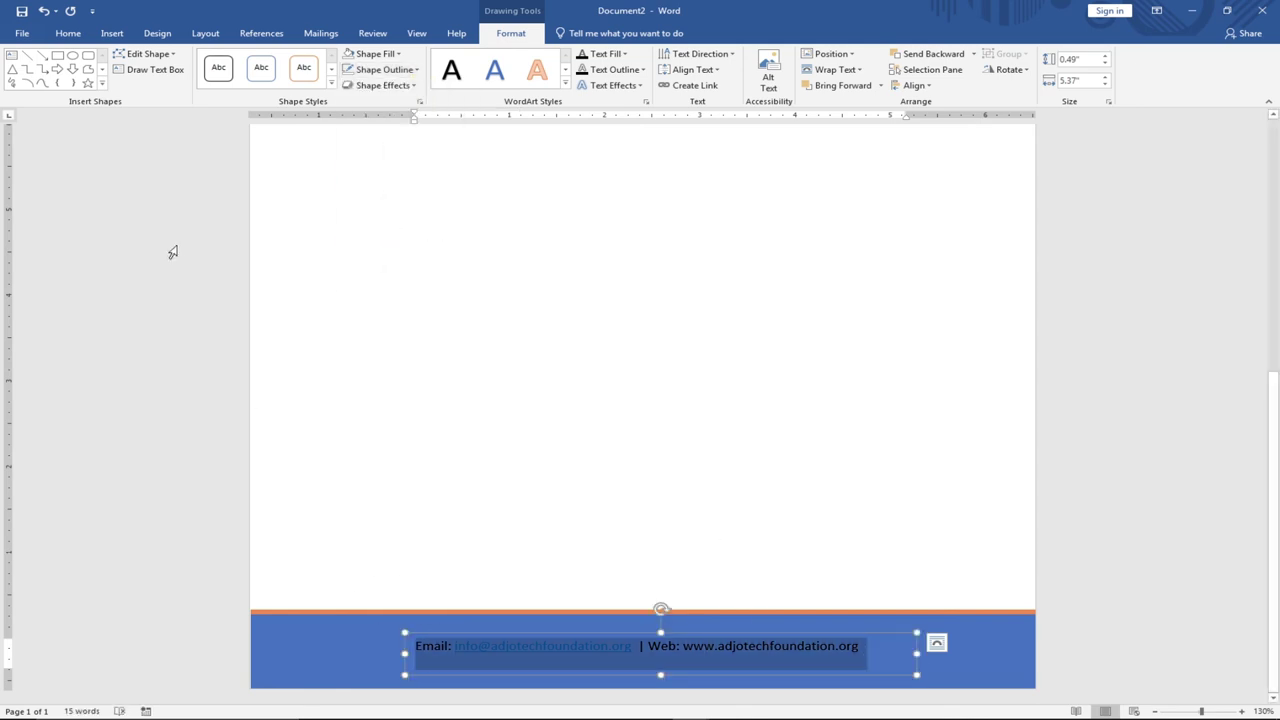
left_click(66, 33)
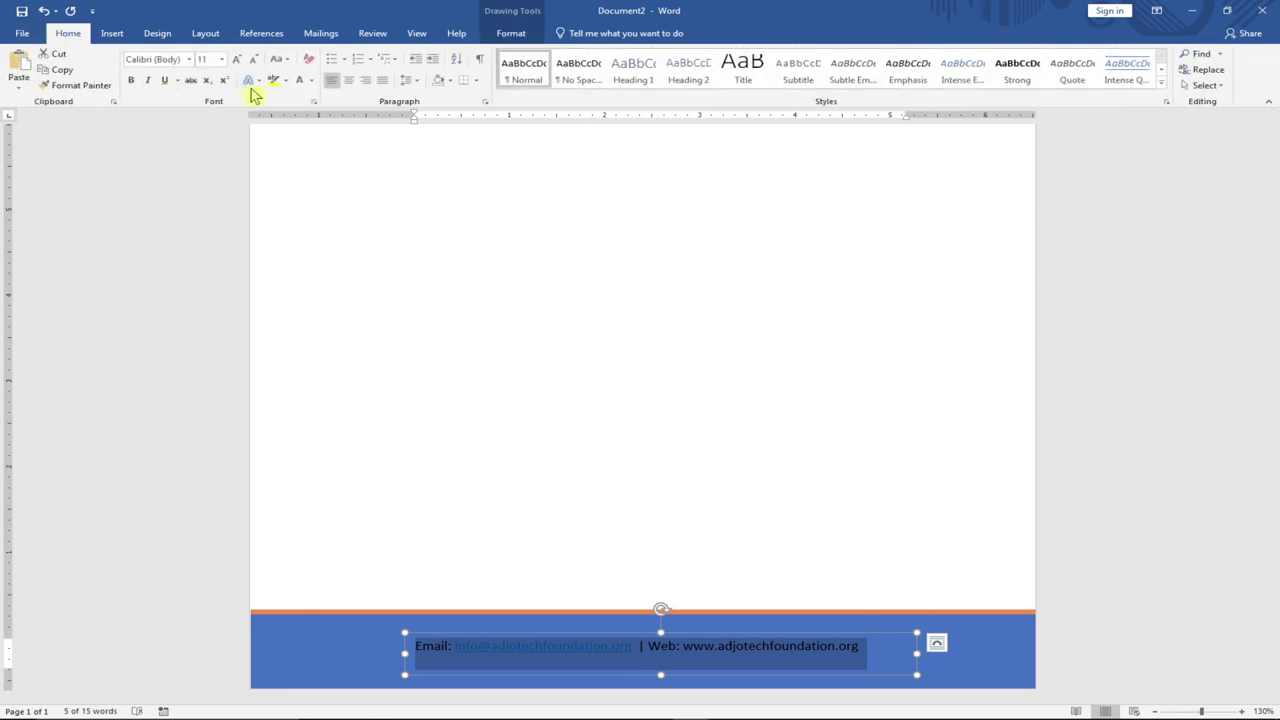
left_click(311, 80)
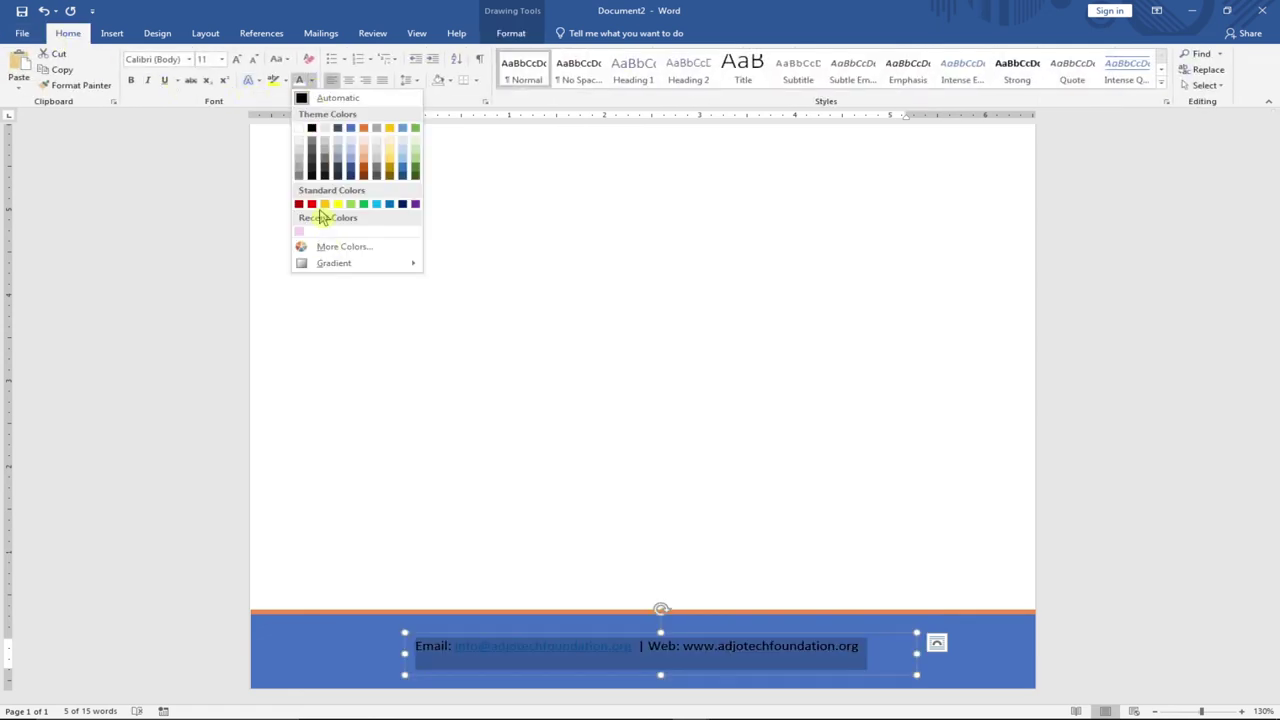
left_click(299, 129)
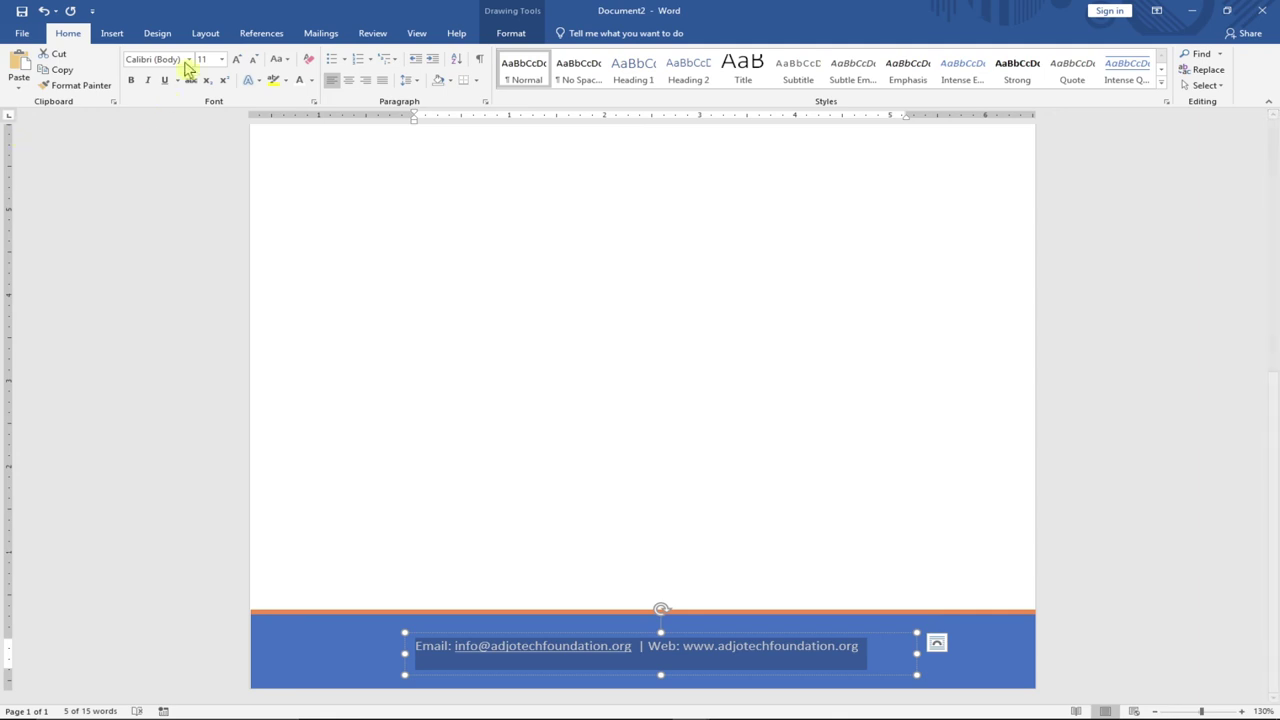
left_click(222, 59)
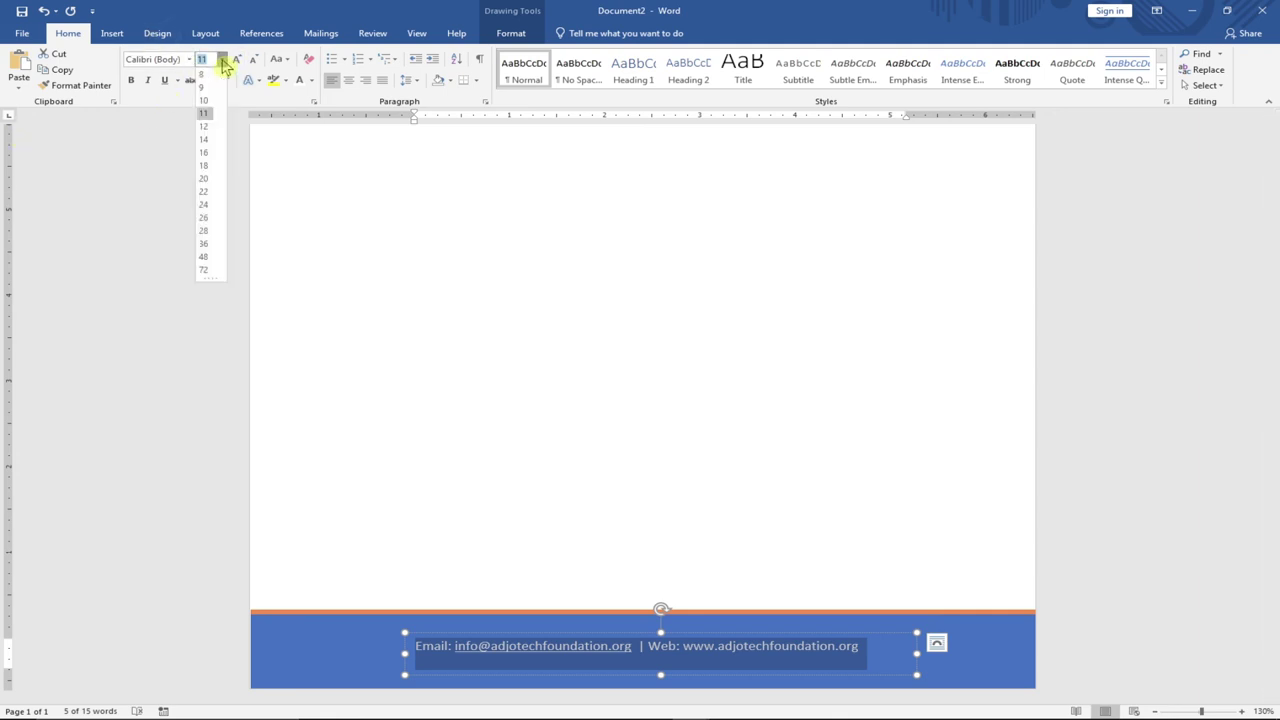
left_click(205, 140)
left_click_drag(404, 652, 328, 652)
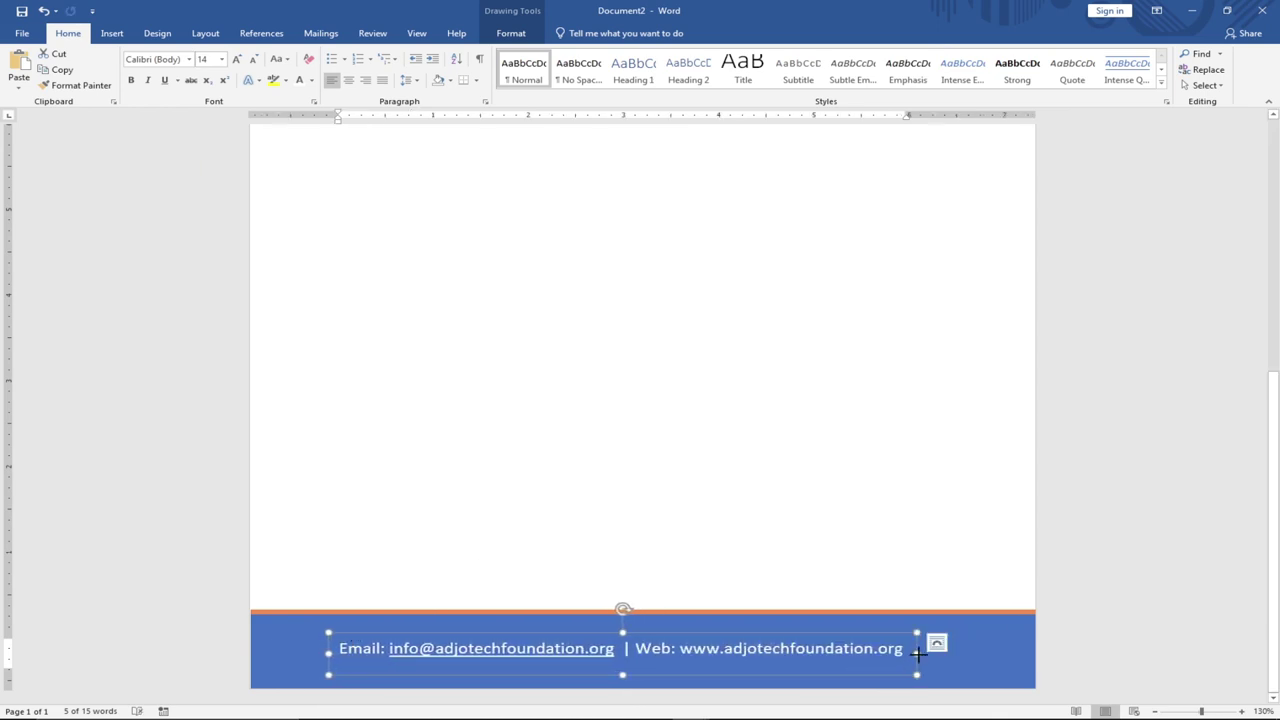
double_click(860, 557)
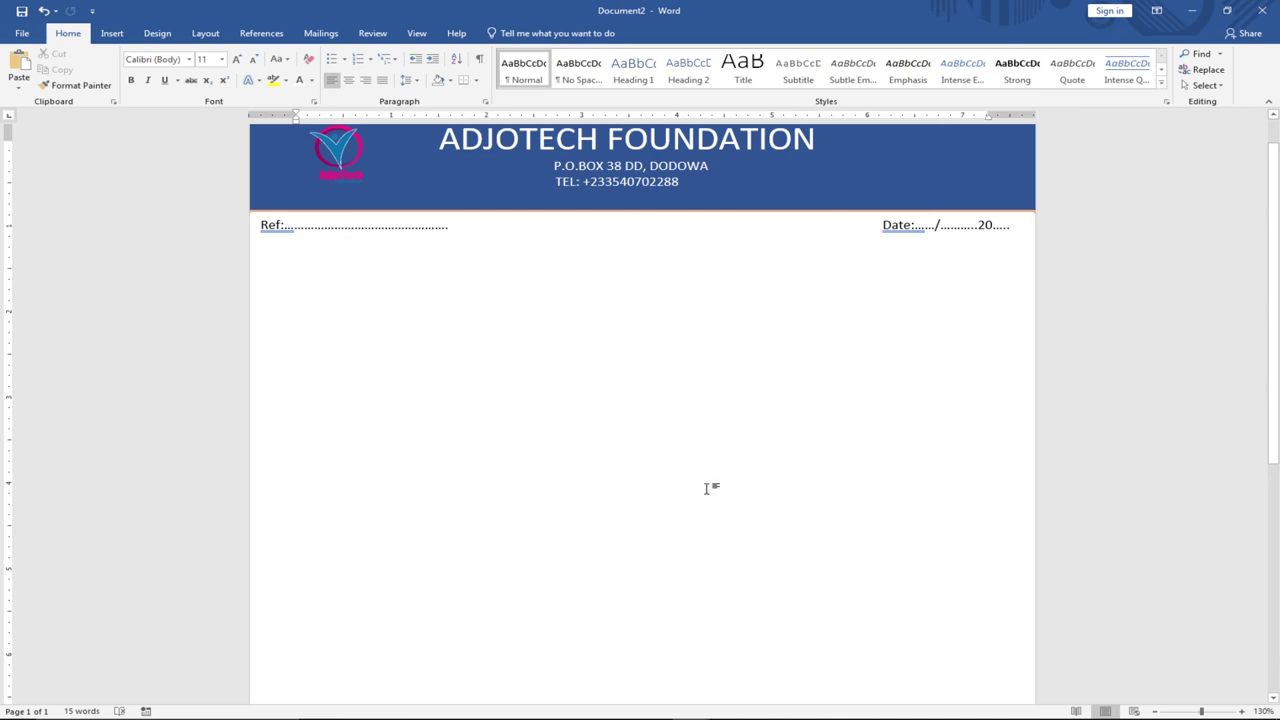
Set the underline style of the footer's e-mail address to None.
scroll(704, 450, "down", 10)
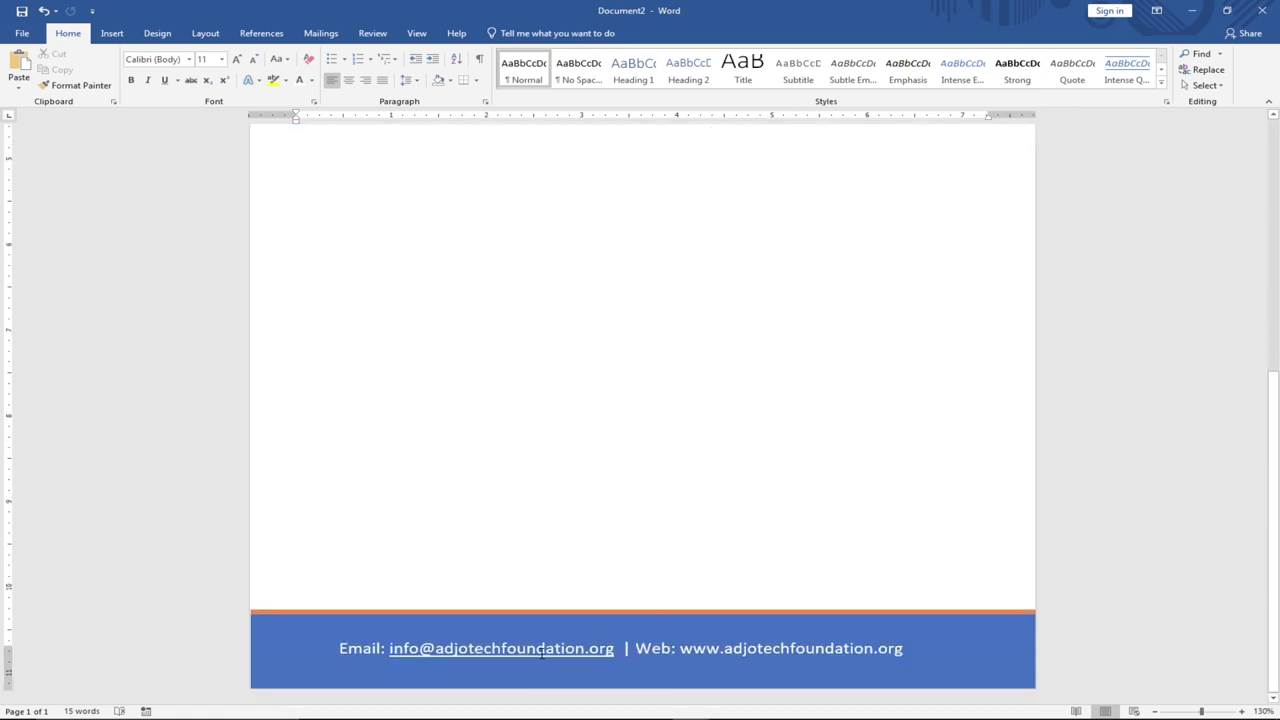
double_click(541, 652)
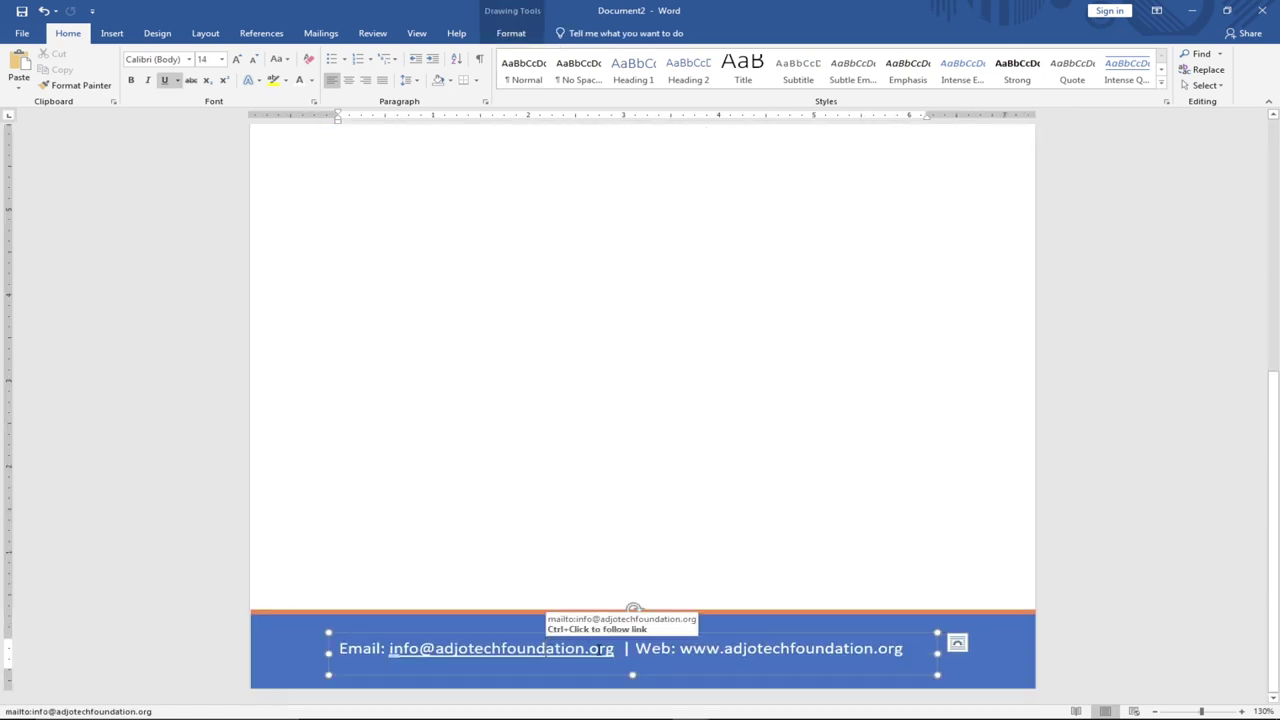
double_click(509, 651)
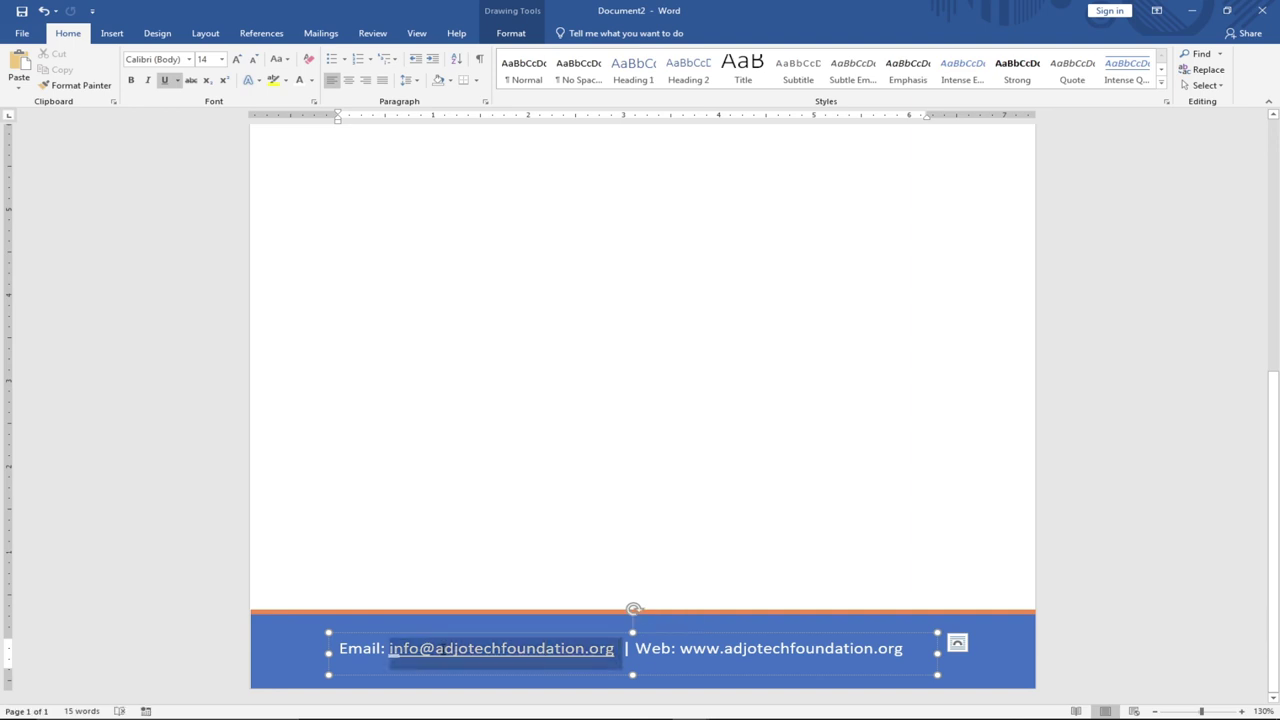
left_click(166, 82)
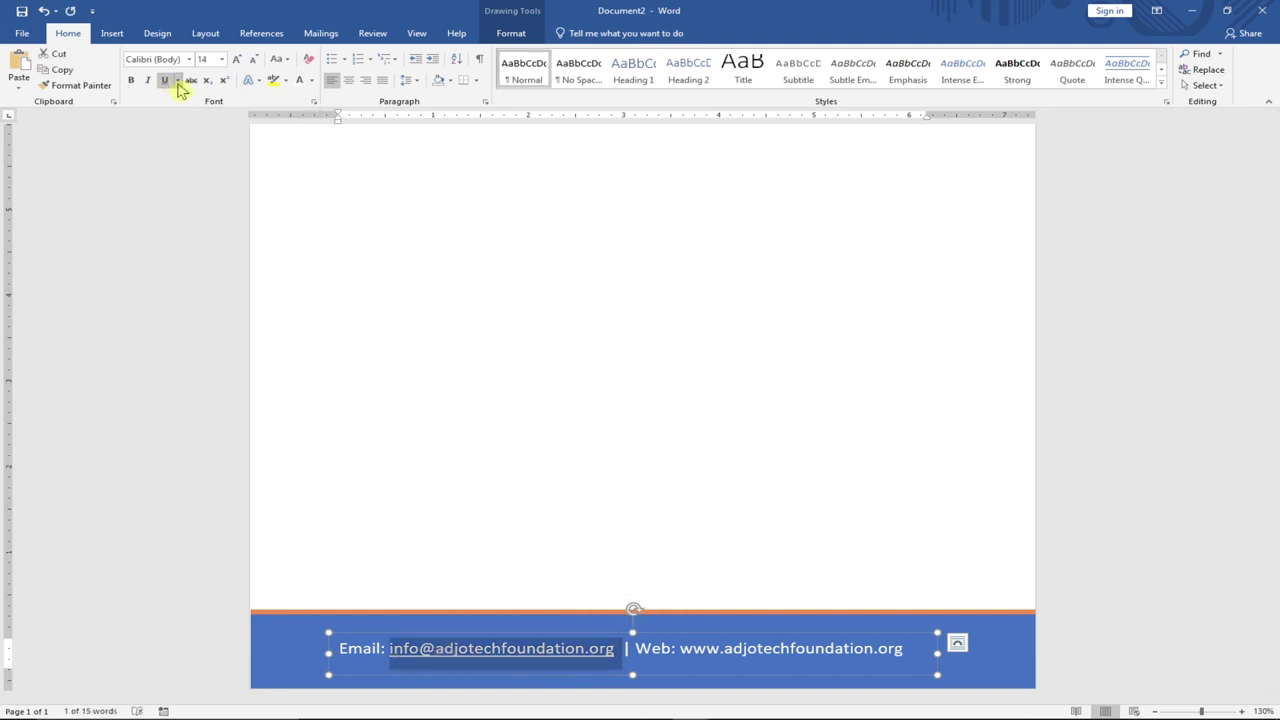
left_click(177, 81)
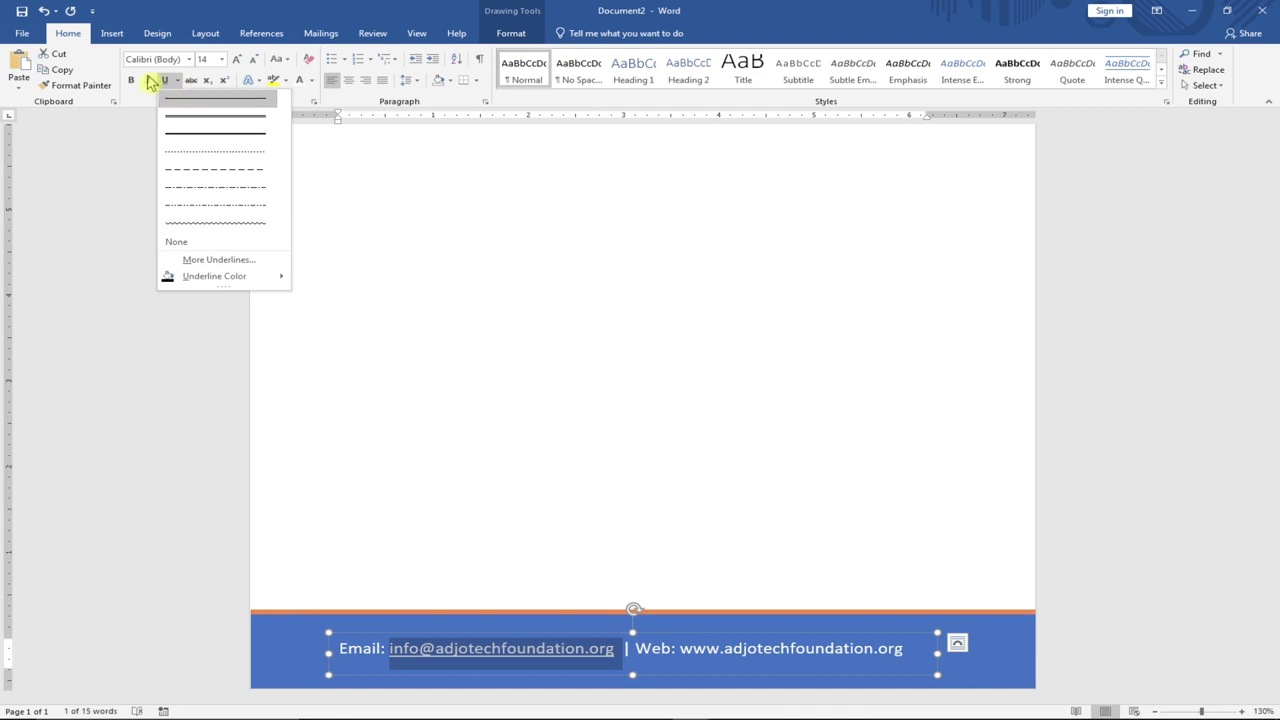
left_click(165, 80)
double_click(490, 528)
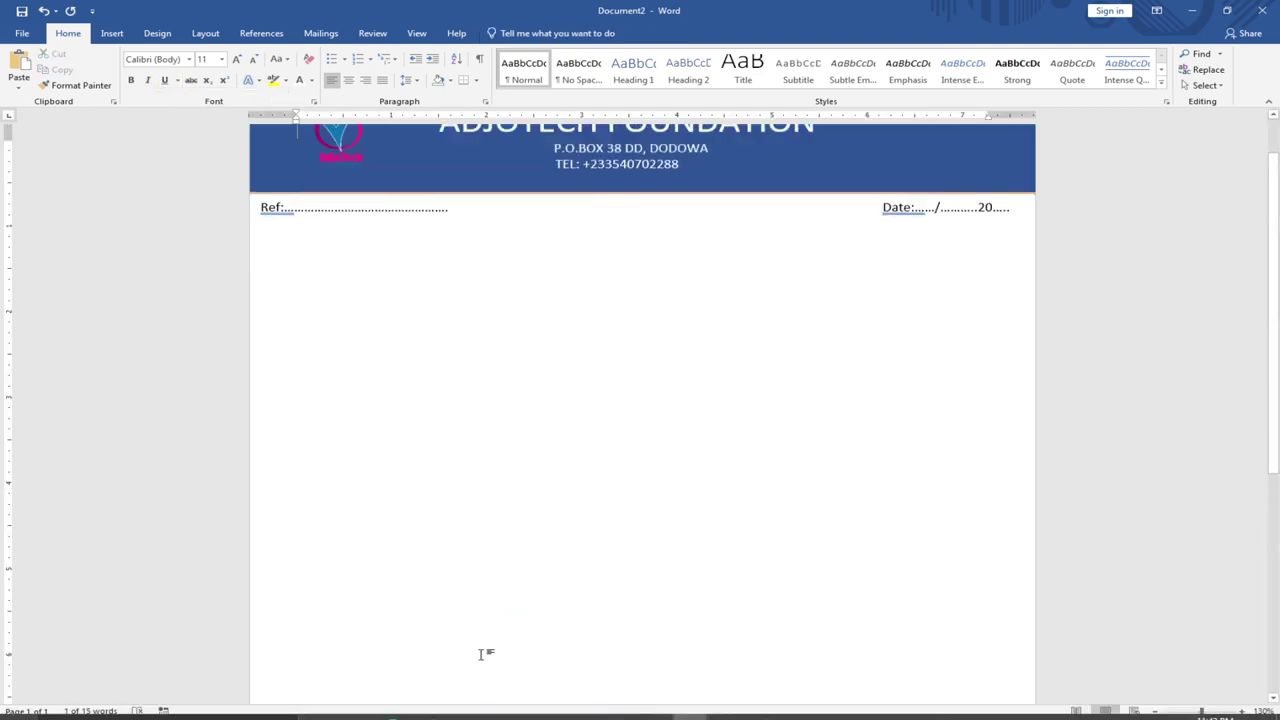
scroll(520, 540, "down", 10)
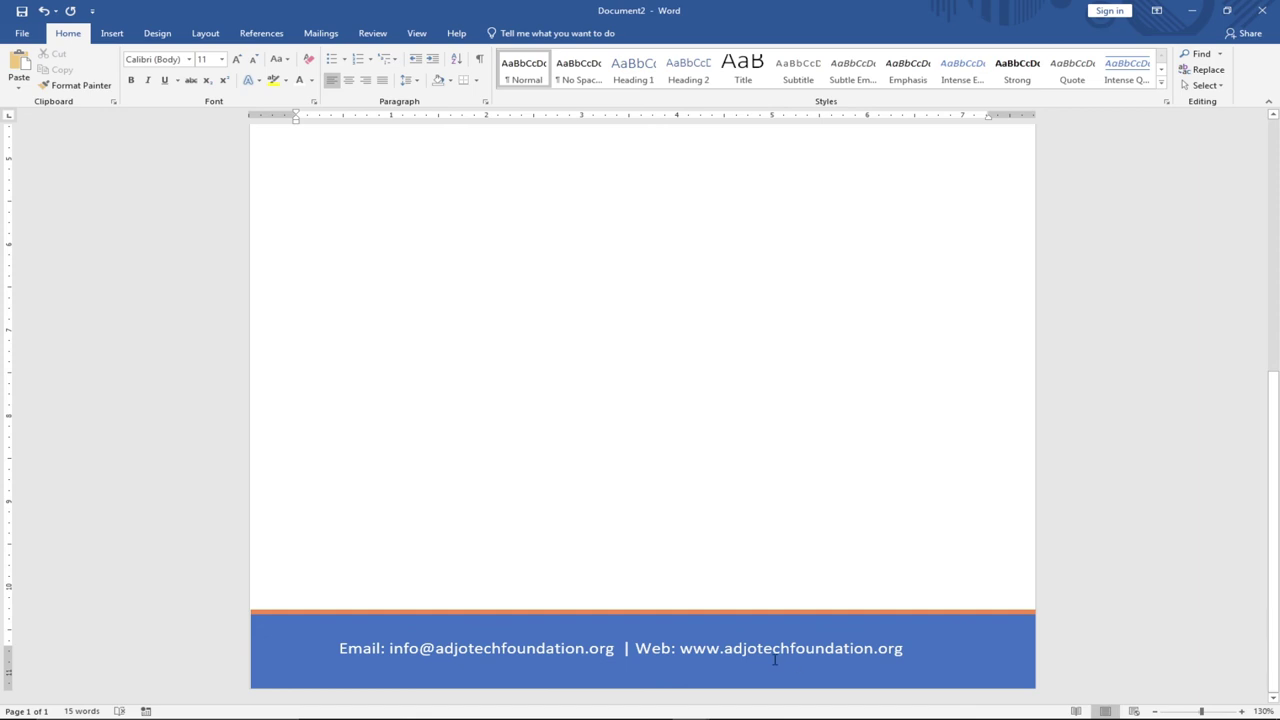
Apply dark orange font colour to the 'Web:' label, then the 'Email:' label, in the footer.
left_click(675, 648)
left_click_drag(678, 648, 637, 648)
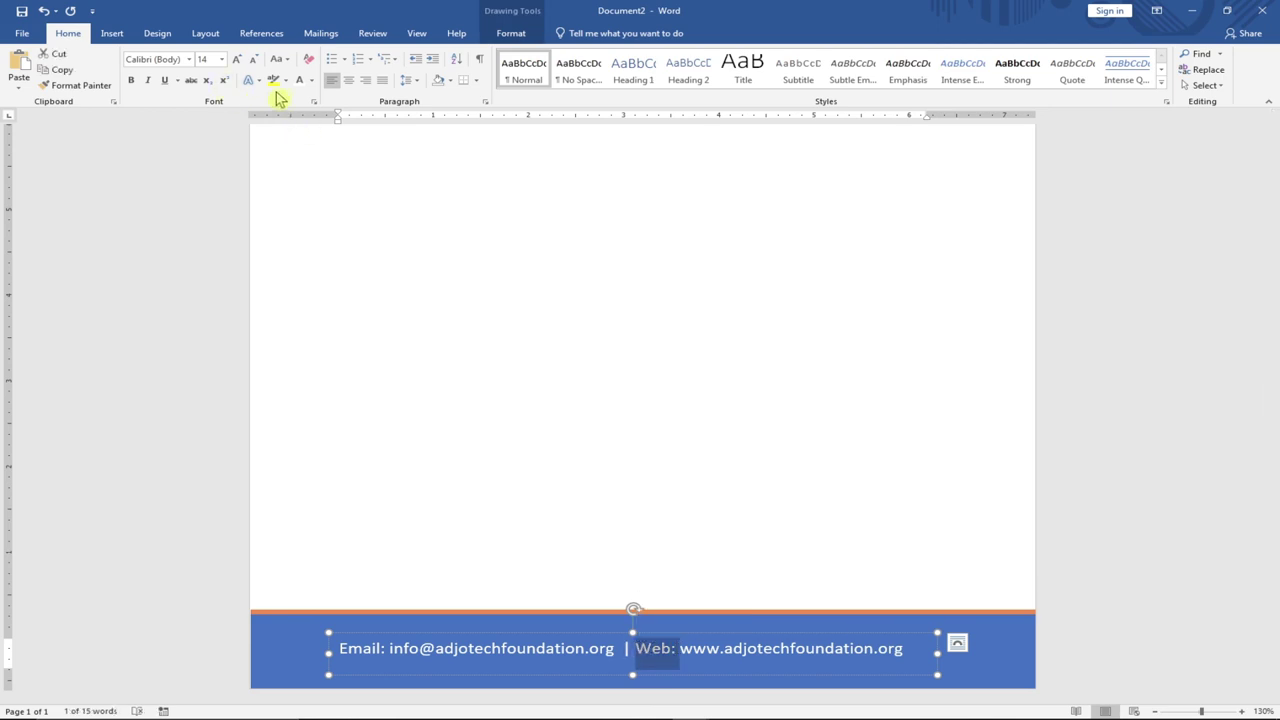
left_click(311, 80)
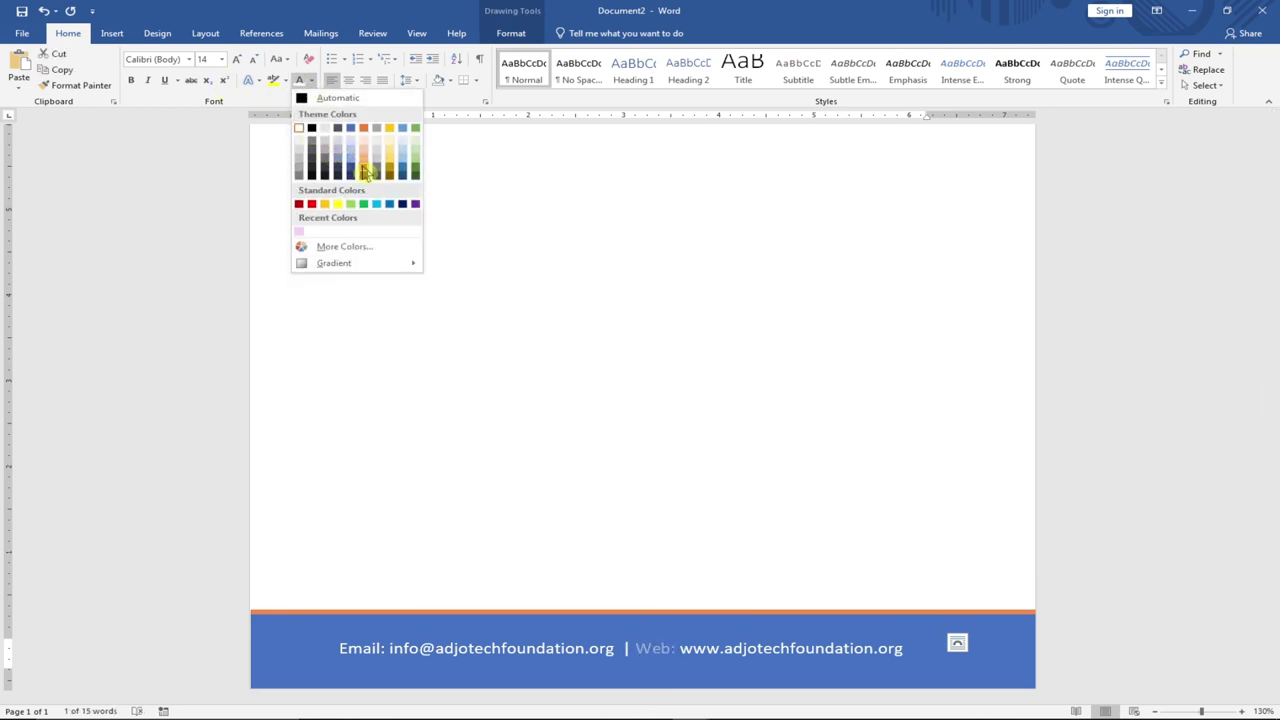
left_click(364, 166)
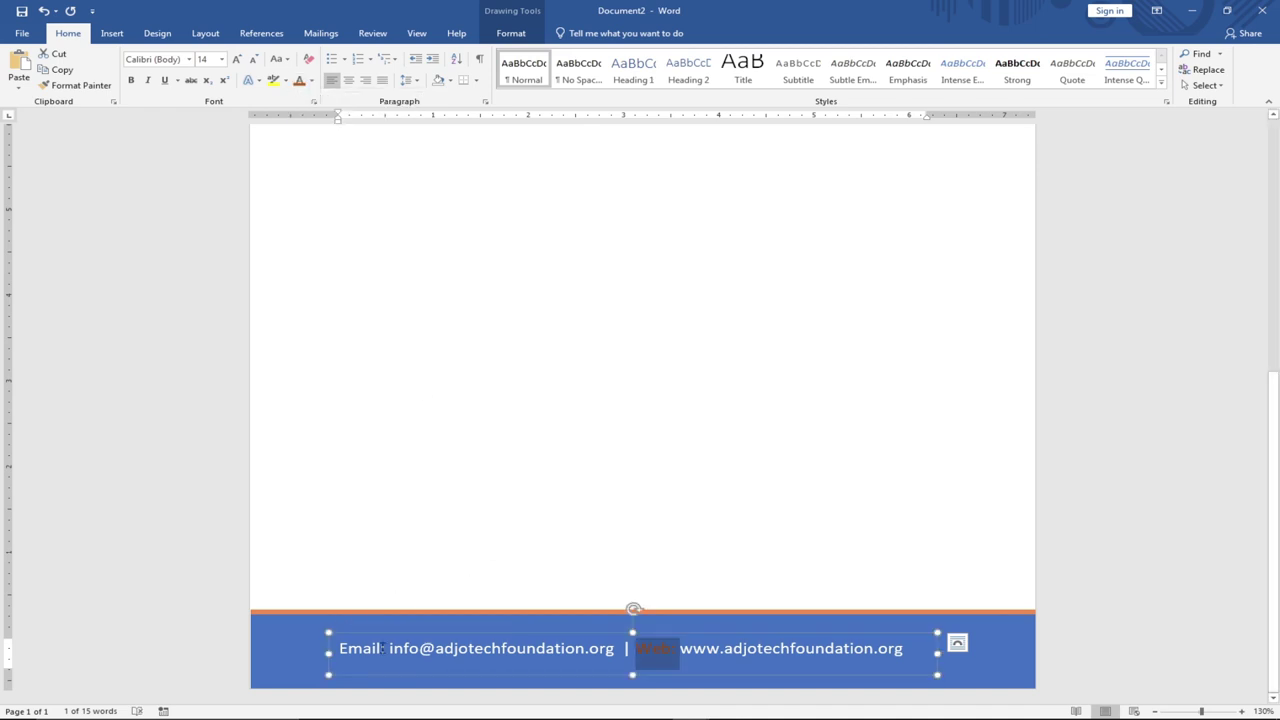
left_click_drag(385, 648, 339, 648)
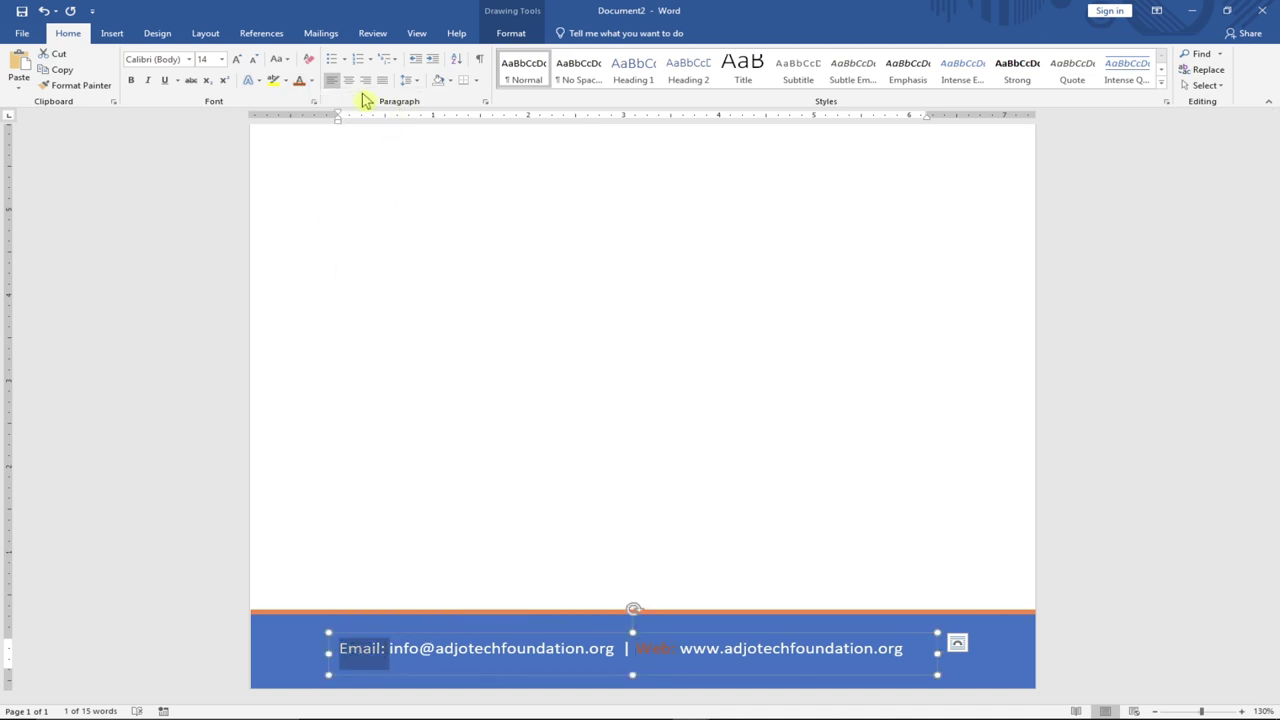
left_click(311, 81)
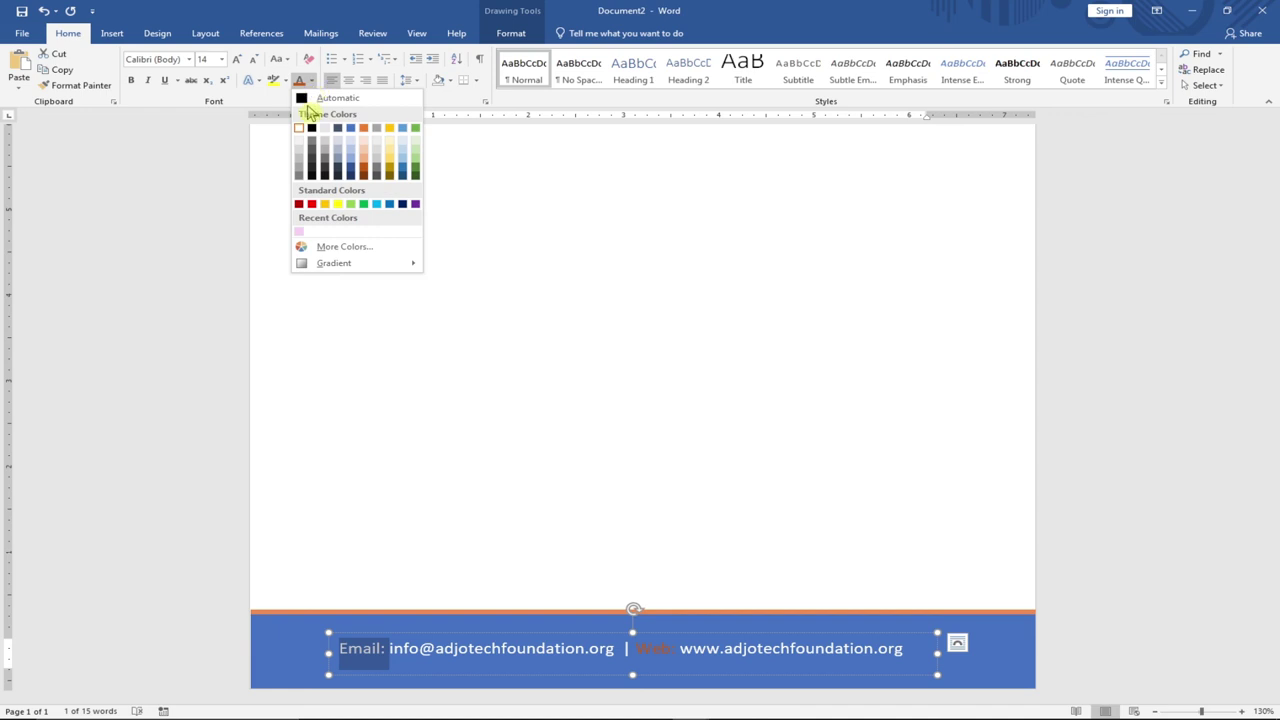
left_click(364, 166)
left_click(516, 335)
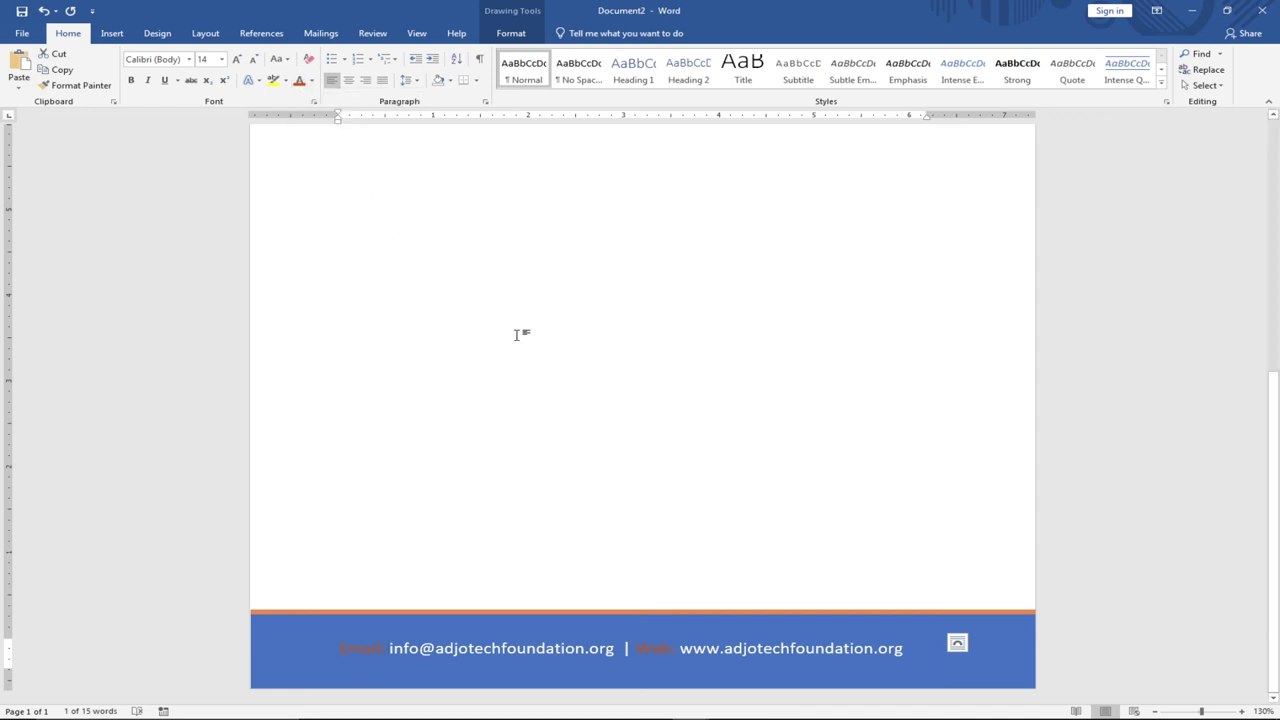
scroll(530, 340, "up", 10)
scroll(613, 358, "up", 2)
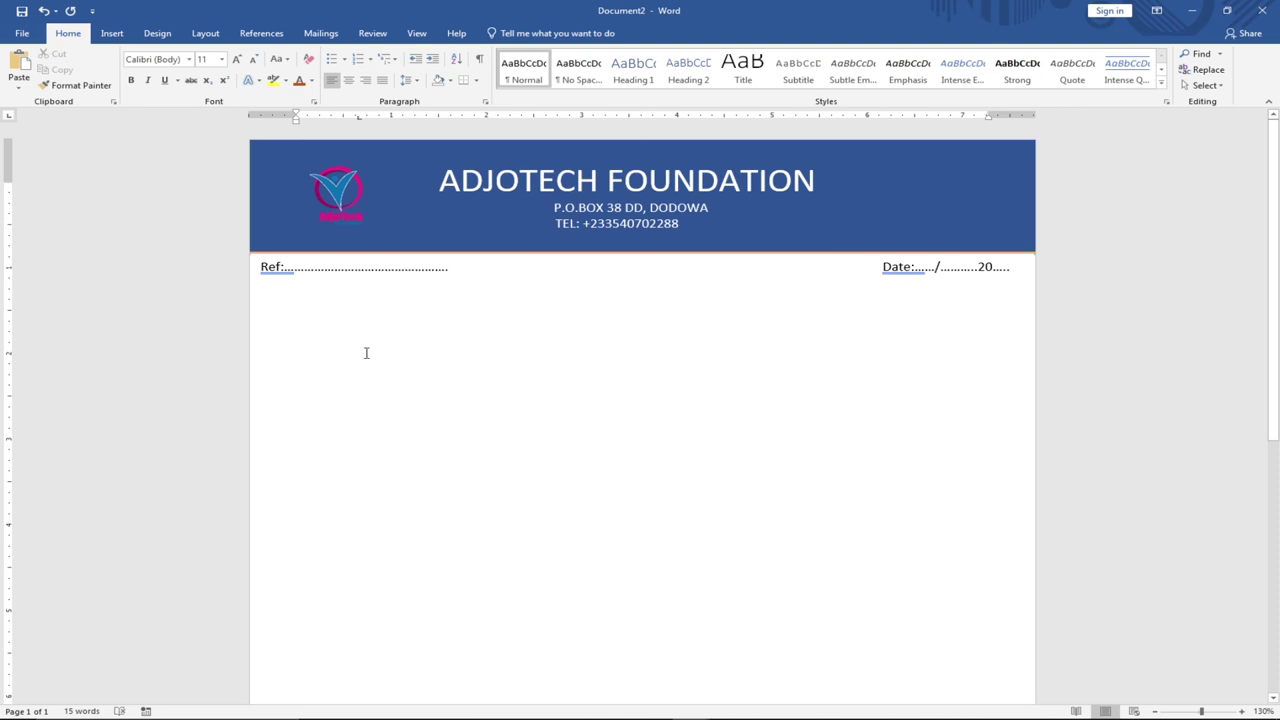
type("Sdisaoenaie ae ea oiena ")
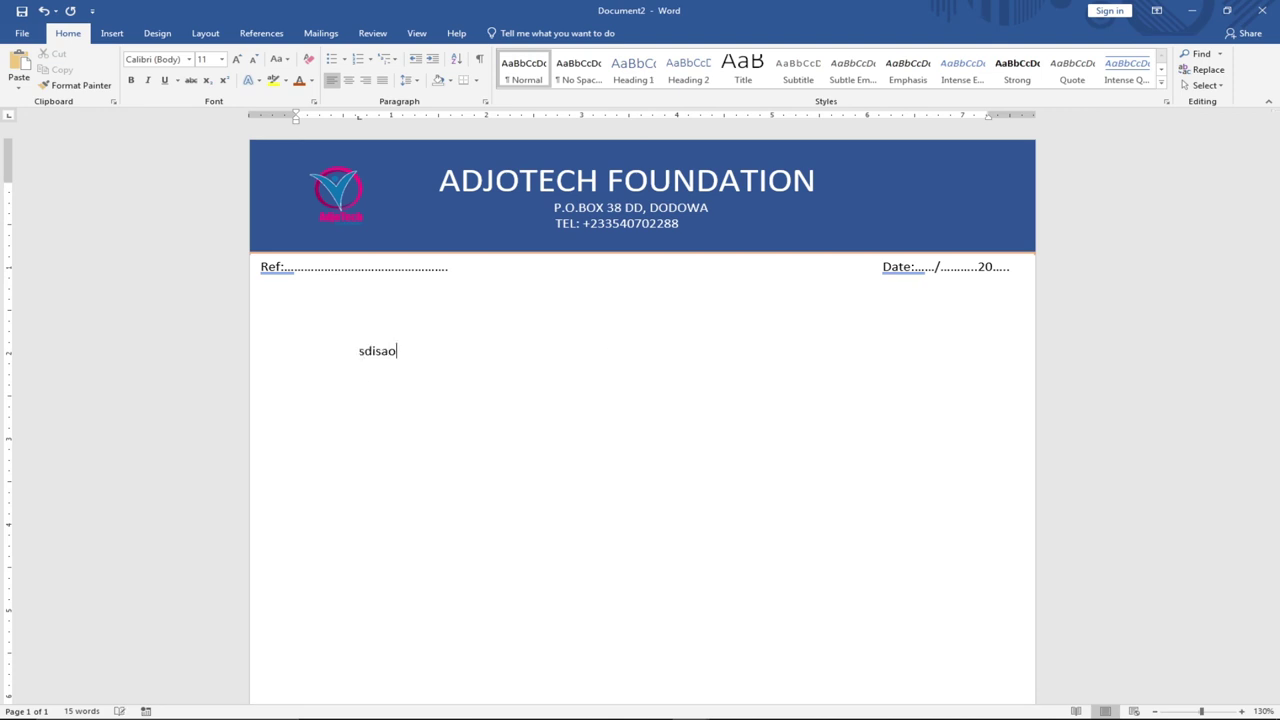
type("io")
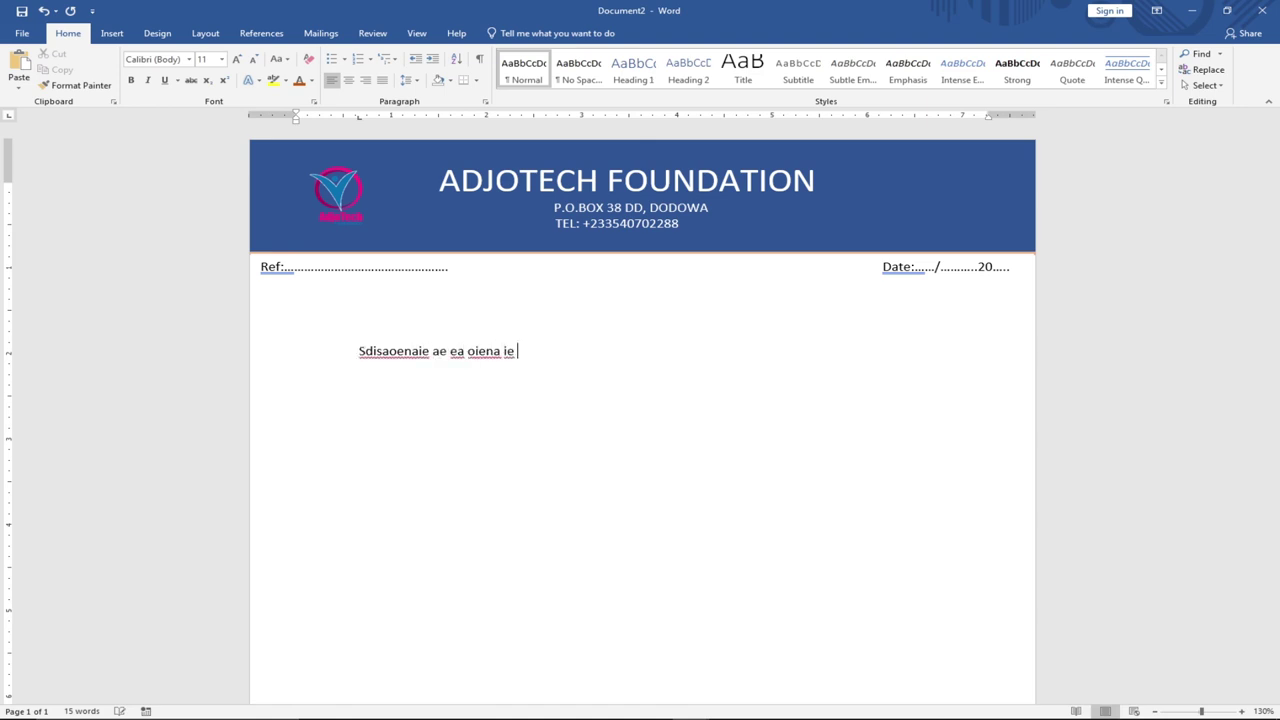
key("BackSpace")
key("BackSpace")
key("BackSpace")
key("BackSpace")
key("BackSpace")
key("BackSpace")
key("BackSpace")
key("BackSpace")
key("BackSpace")
key("BackSpace")
key("BackSpace")
key("BackSpace")
key("BackSpace")
key("BackSpace")
key("BackSpace")
key("BackSpace")
key("BackSpace")
key("BackSpace")
key("BackSpace")
key("BackSpace")
key("BackSpace")
key("BackSpace")
key("BackSpace")
key("BackSpace")
key("BackSpace")
key("BackSpace")
key("BackSpace")
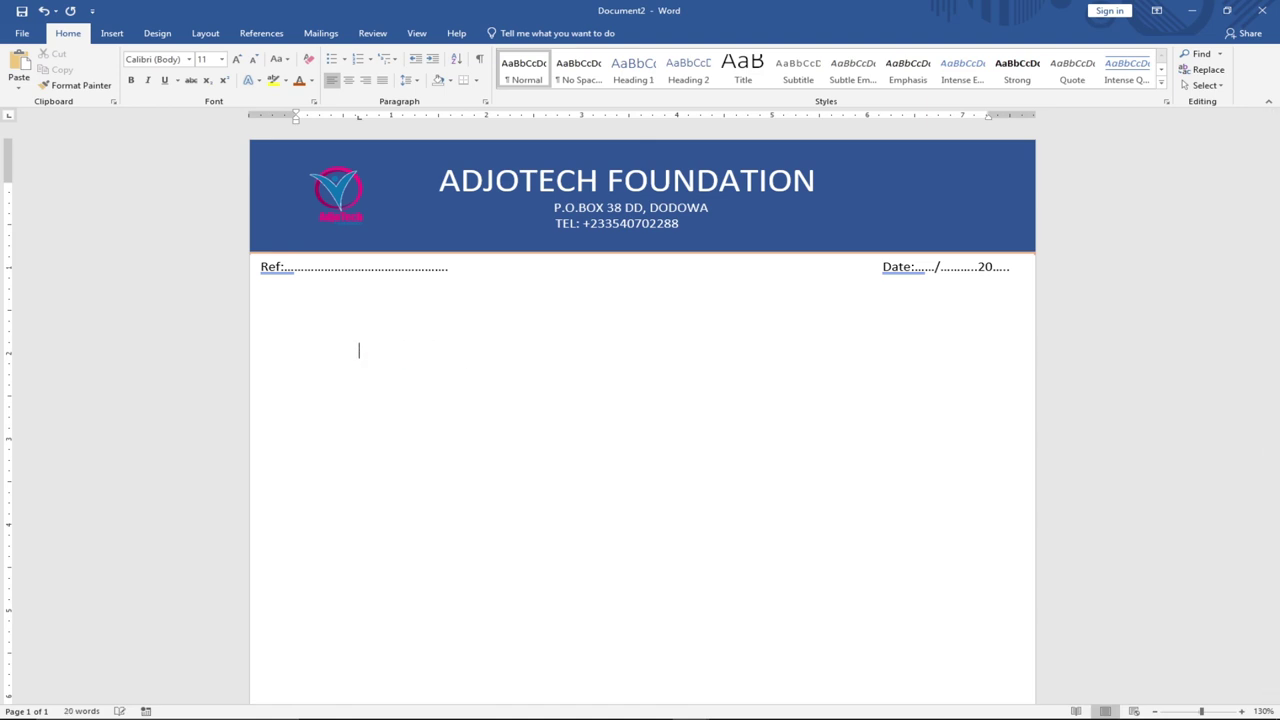